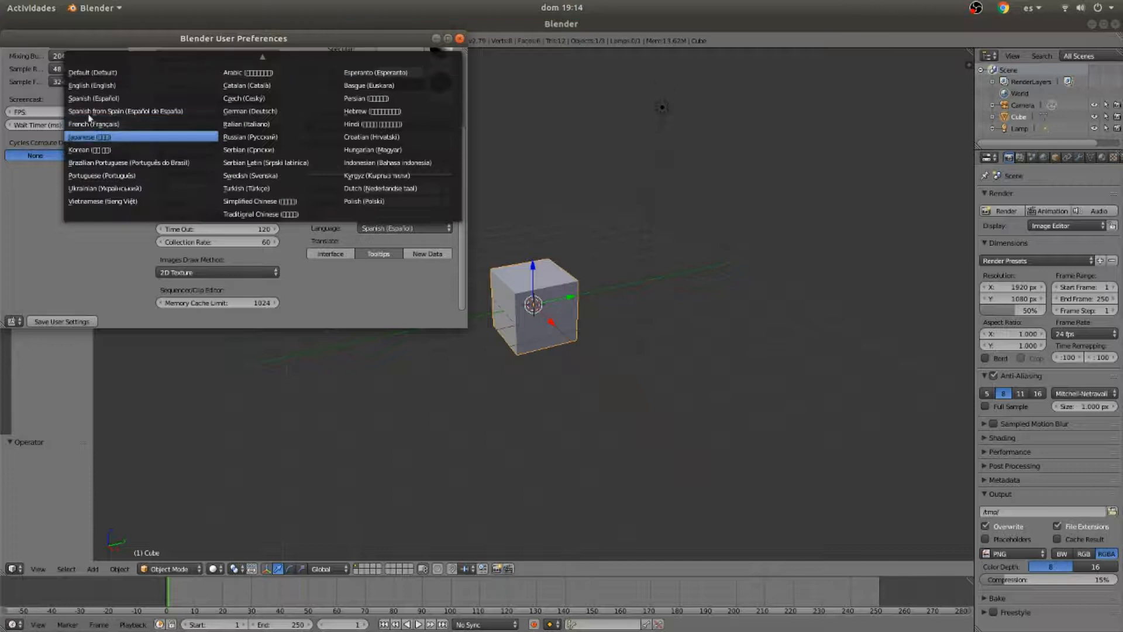
Set the interface language to Spanish (Español) and turn on translation of tooltips
click(86, 97)
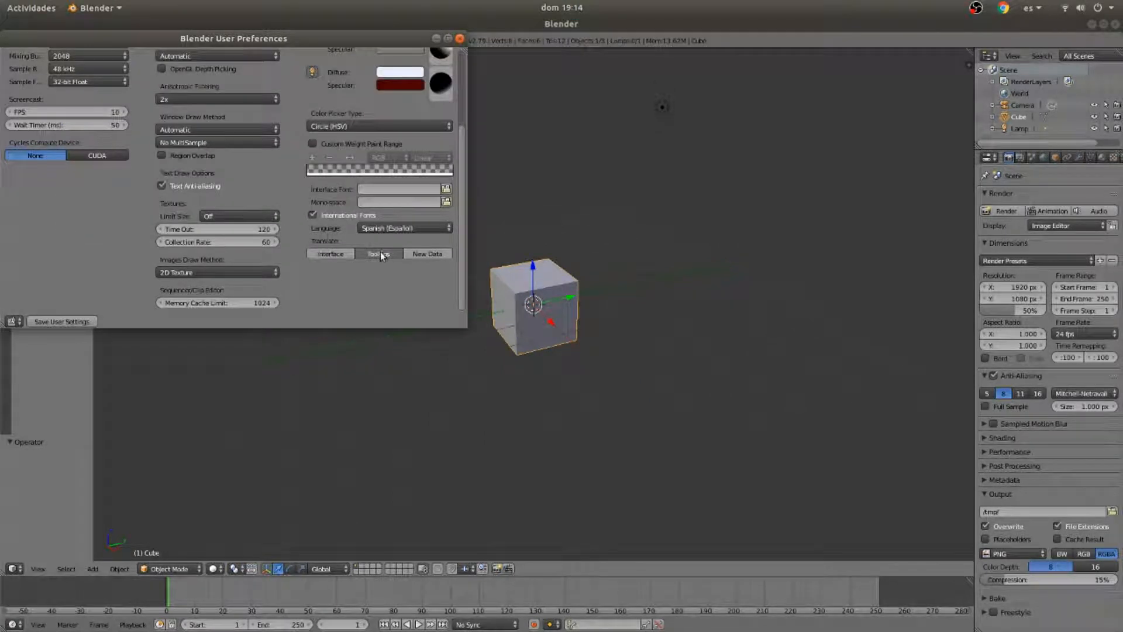
click(363, 255)
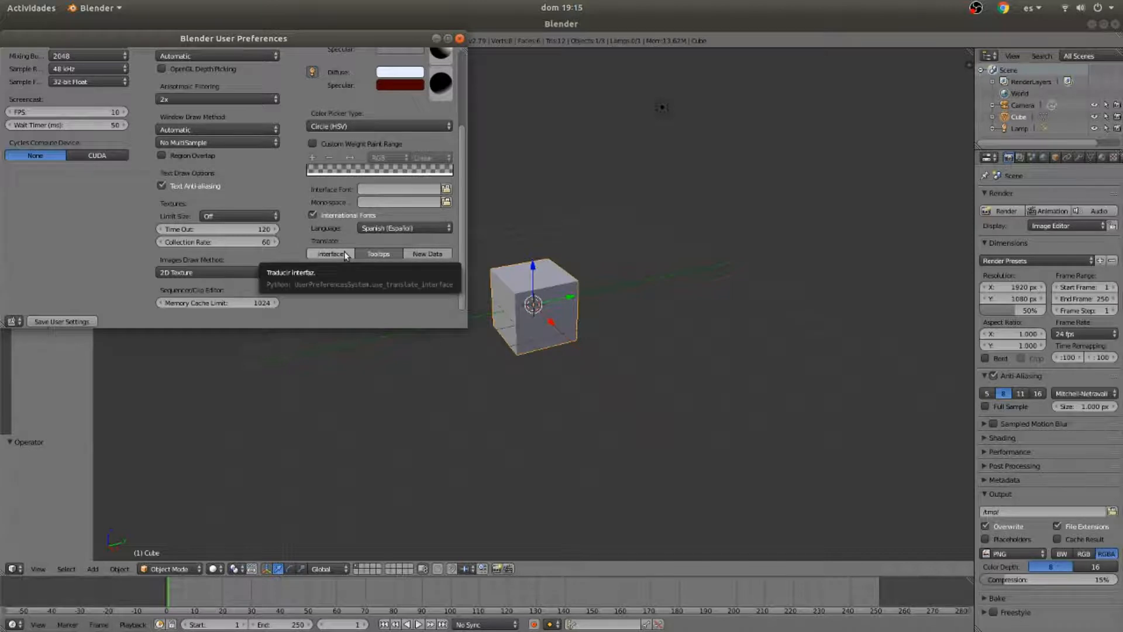
Try Emulate Numpad and Emulate 3 Button Mouse in the input preferences, switching both on and off again
scroll(117, 259, up, 5)
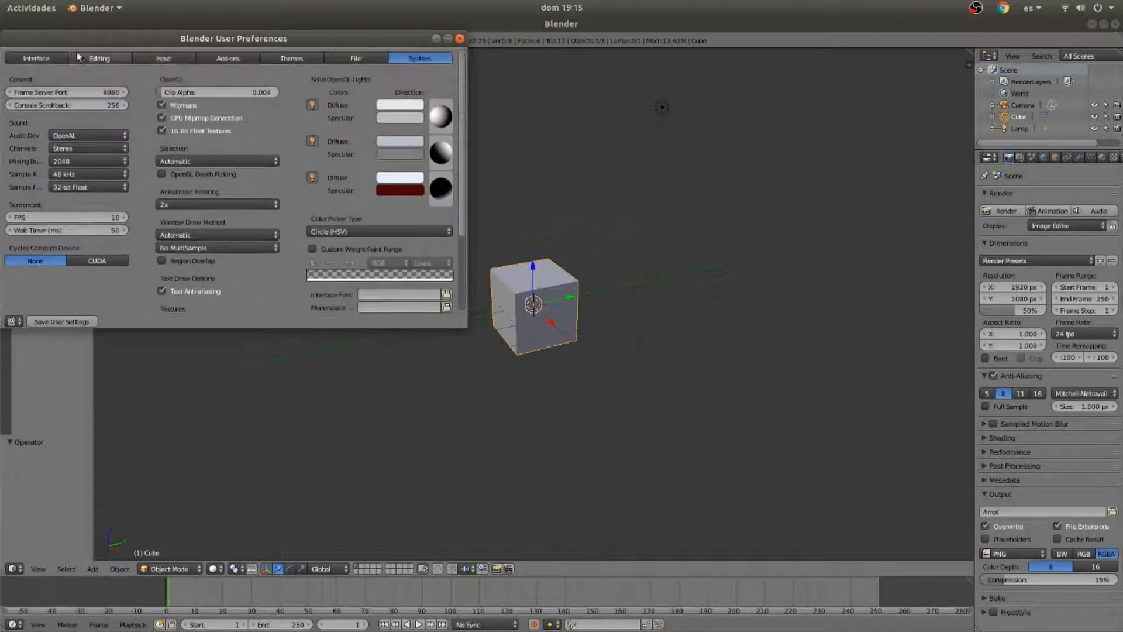
click(163, 58)
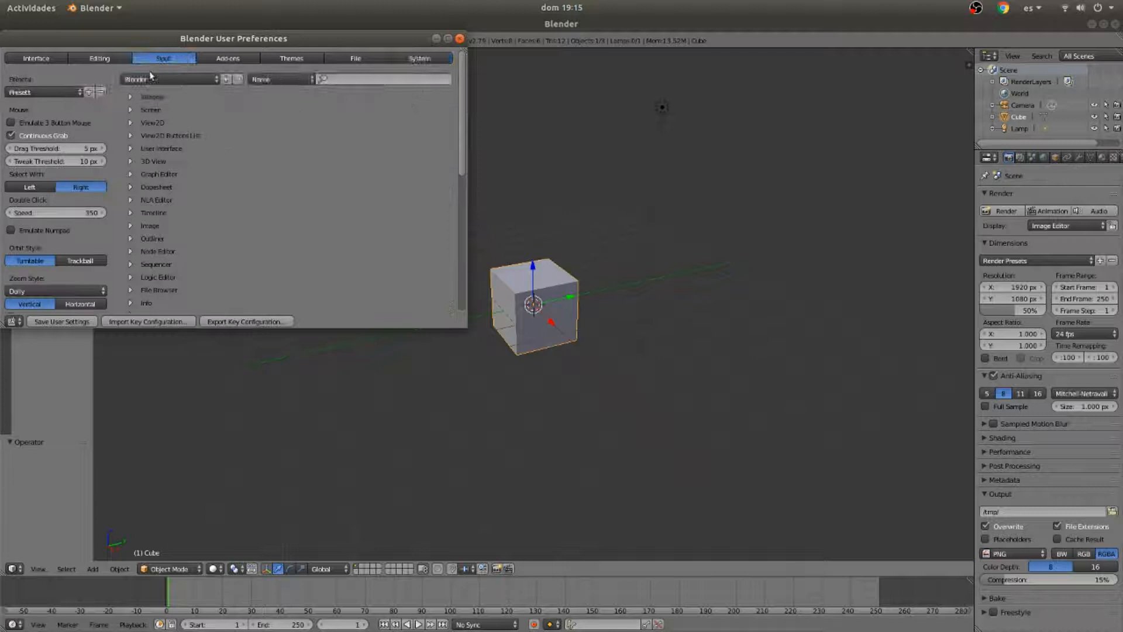
click(11, 230)
click(11, 123)
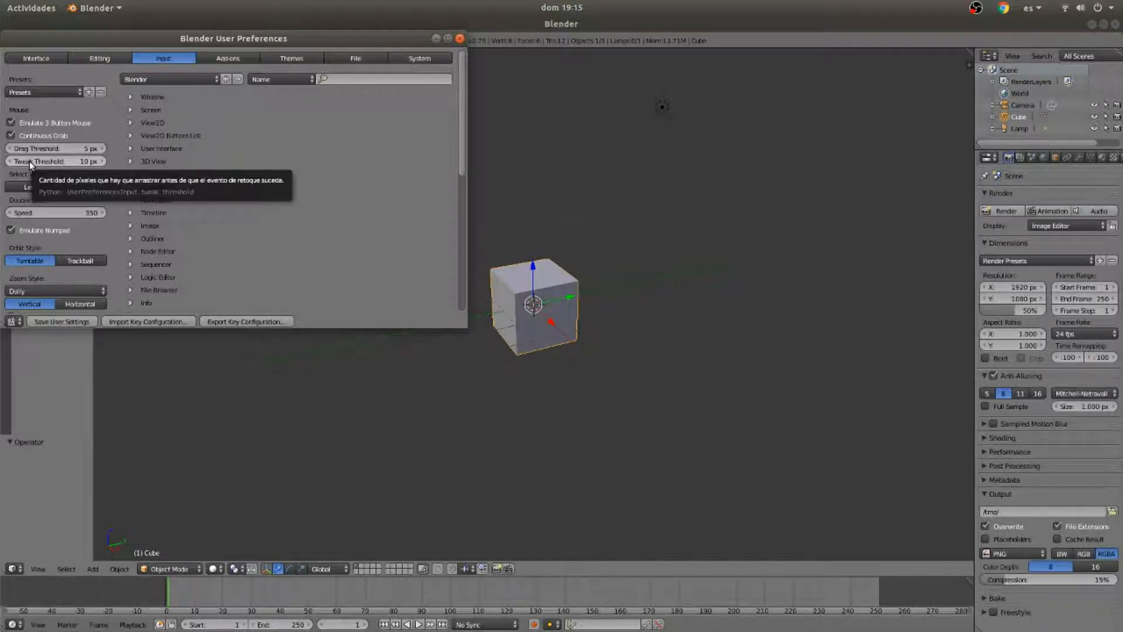
click(11, 122)
click(10, 230)
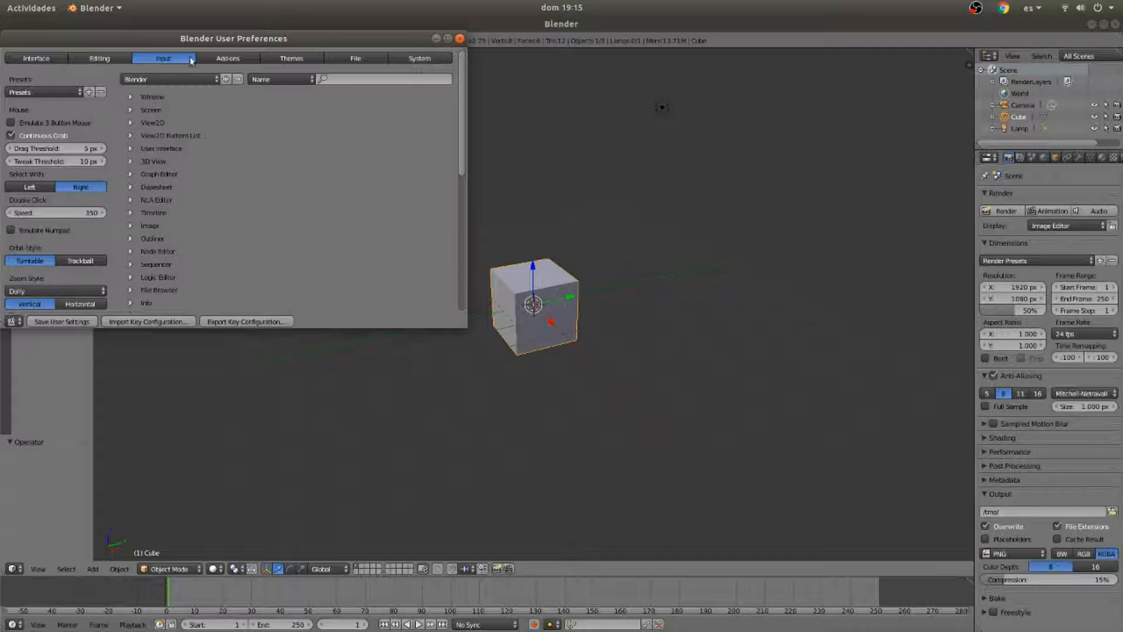
Show the file preferences, save the user settings and close the preferences window
click(355, 58)
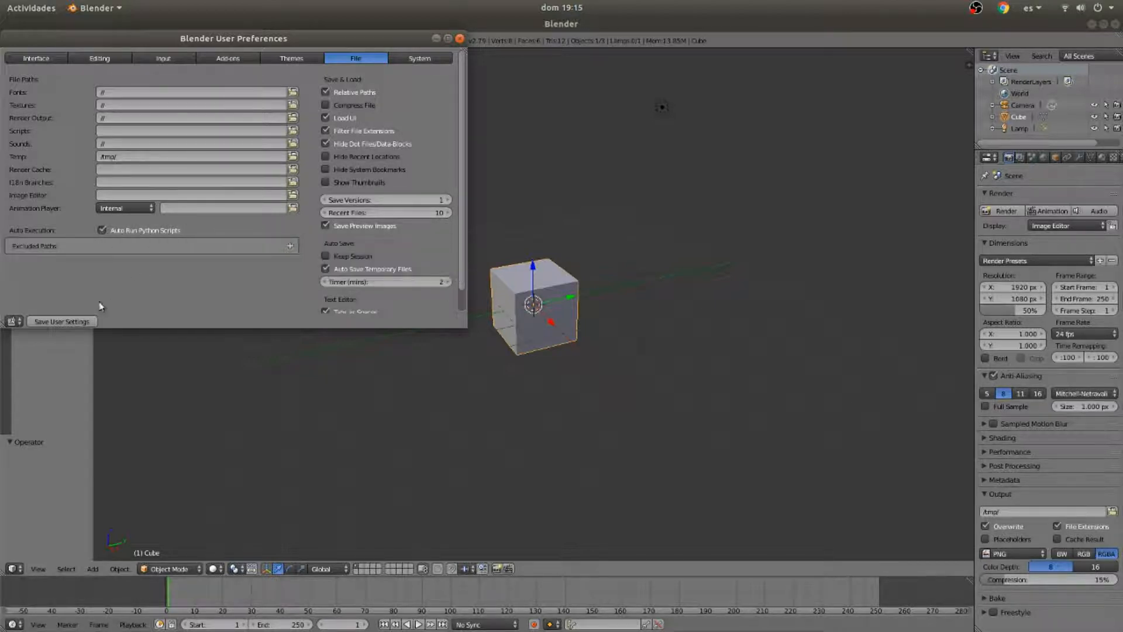
click(76, 320)
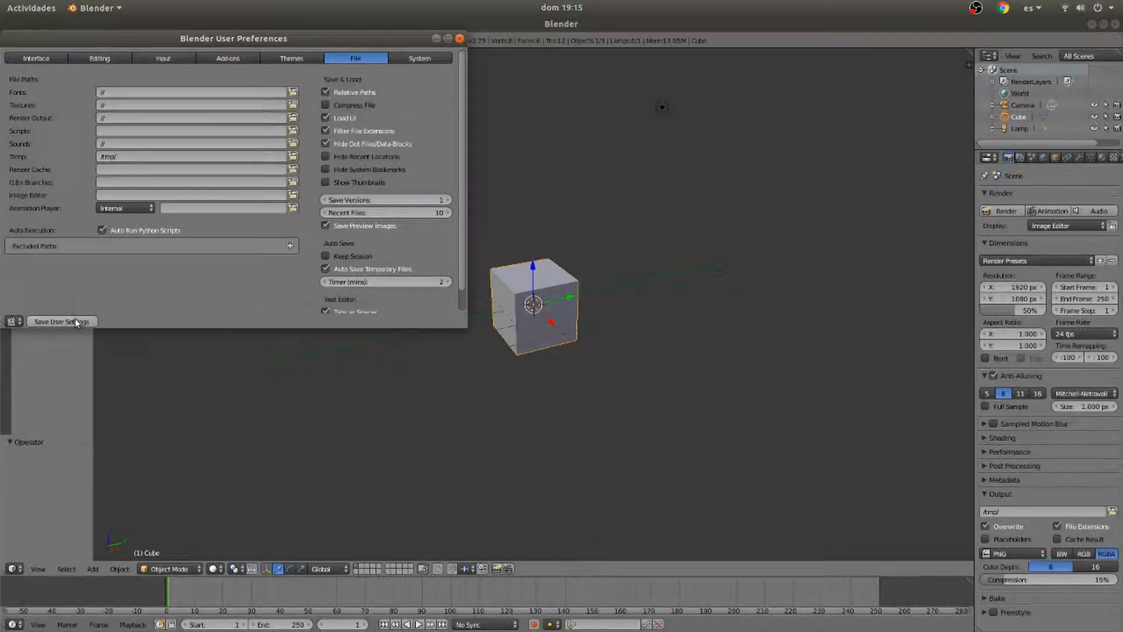
click(460, 39)
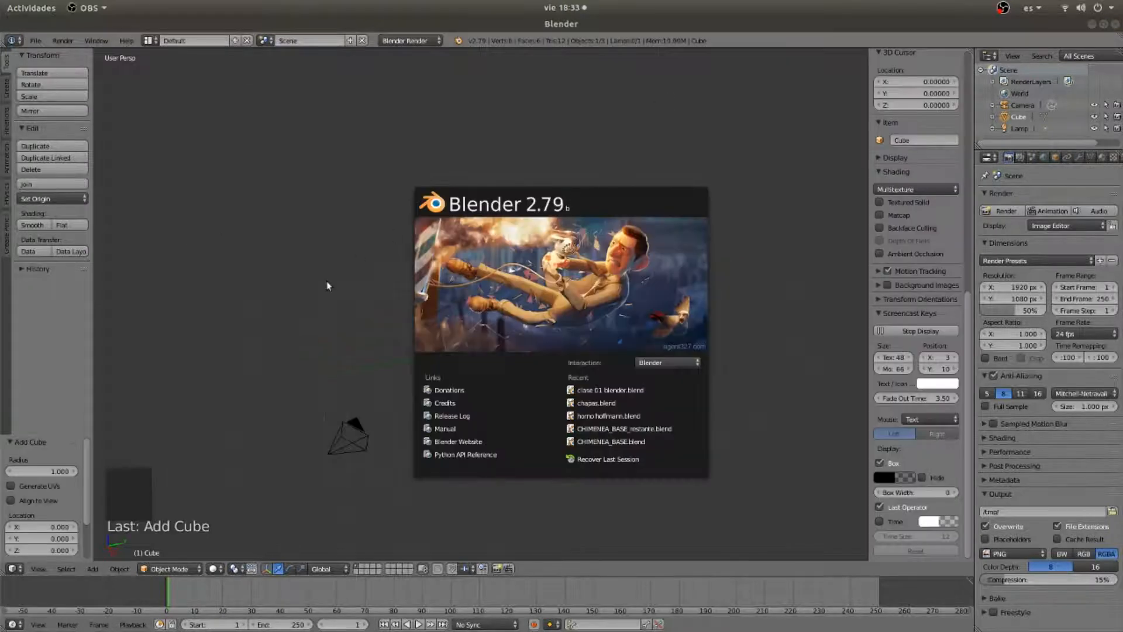
Dismiss the splash screen and reframe the 3D view to see the default cube from another side
click(336, 290)
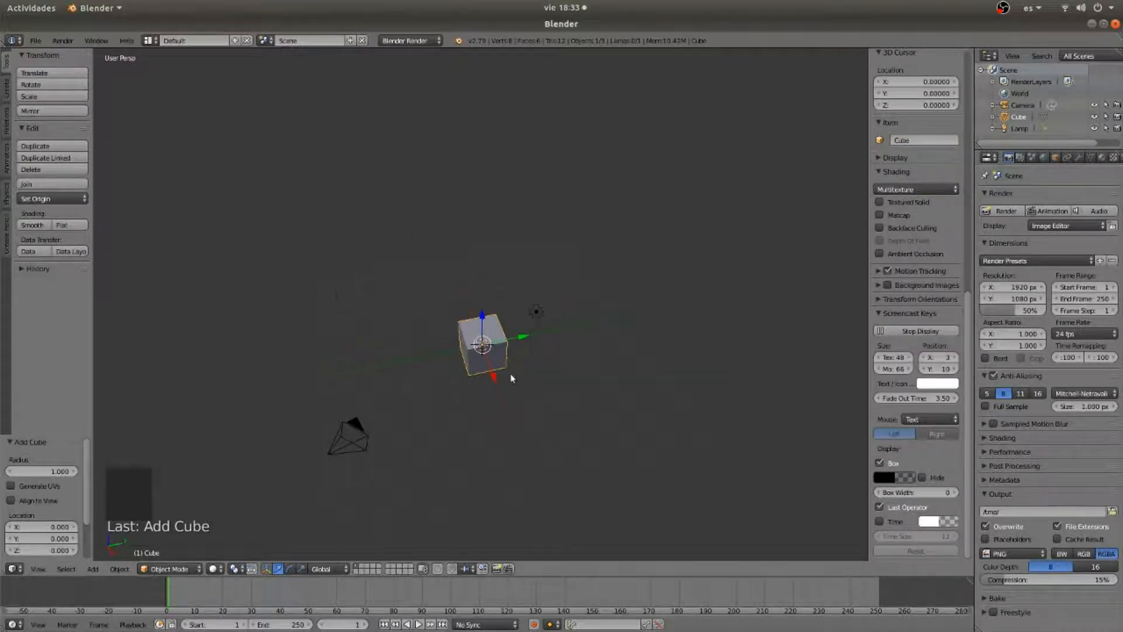
scroll(511, 373, up, 3)
scroll(506, 375, down, 5)
middle_drag(505, 375, 689, 331)
scroll(530, 346, up, 4)
shift+middle_drag(533, 347, 530, 375)
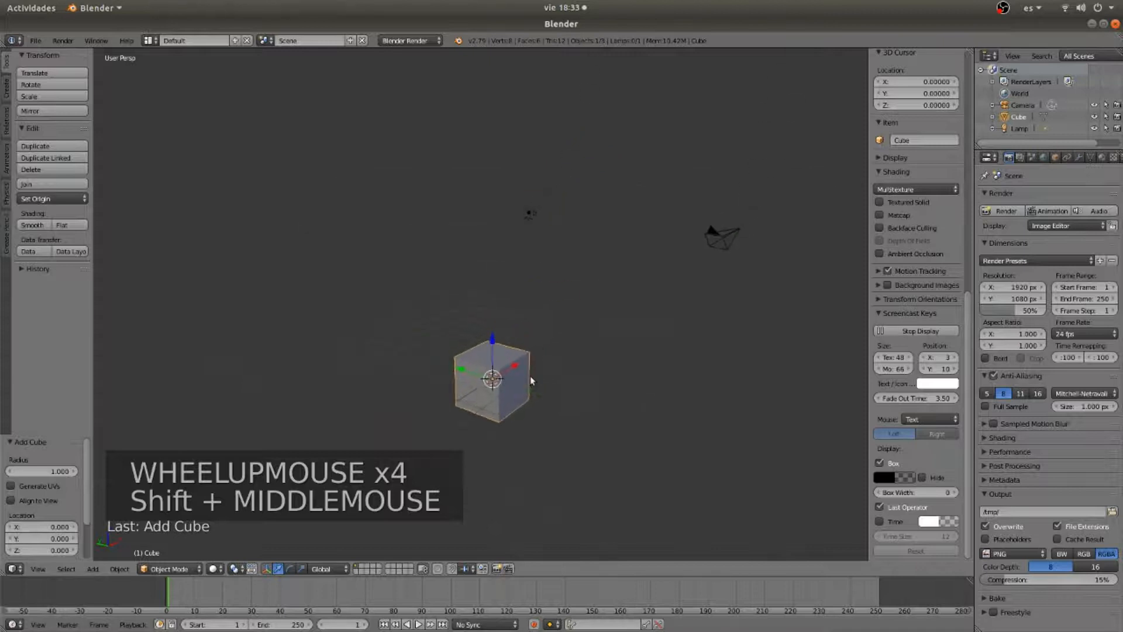
Transform the cube freely by moving it slightly, rotating it about 441° and scaling it by about 1.56
key(g)
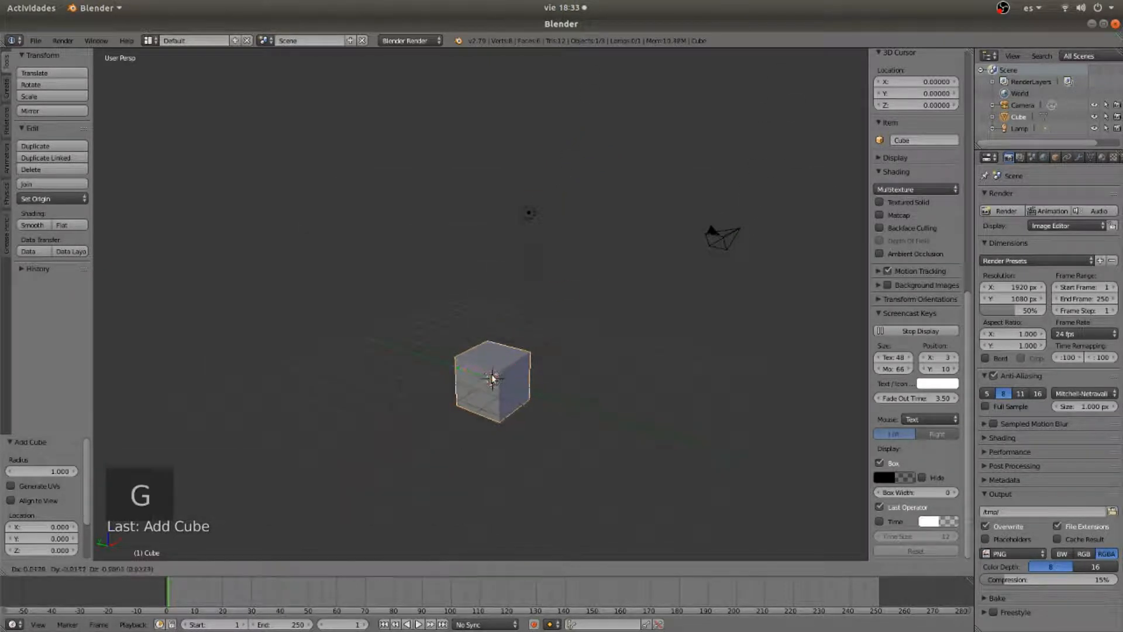
click(517, 370)
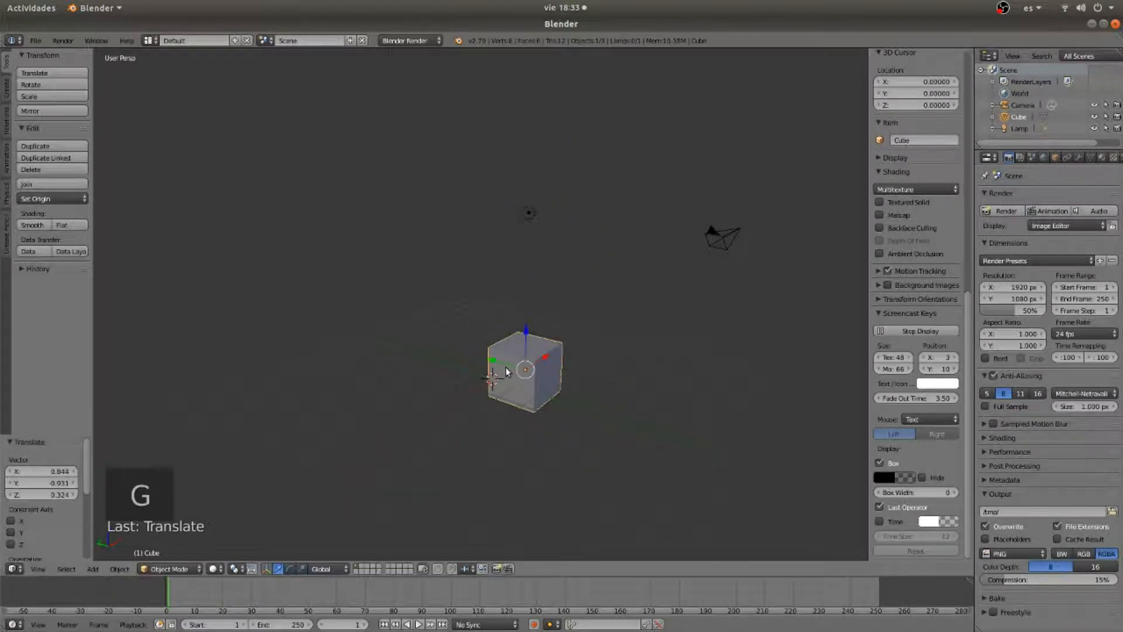
key(r)
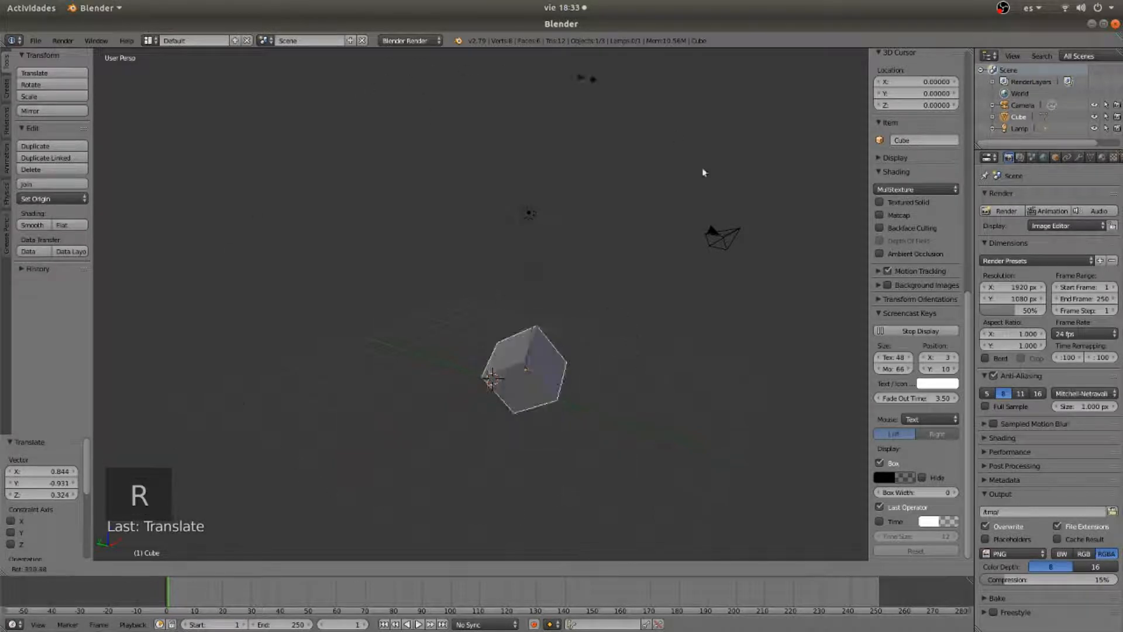
click(642, 436)
key(s)
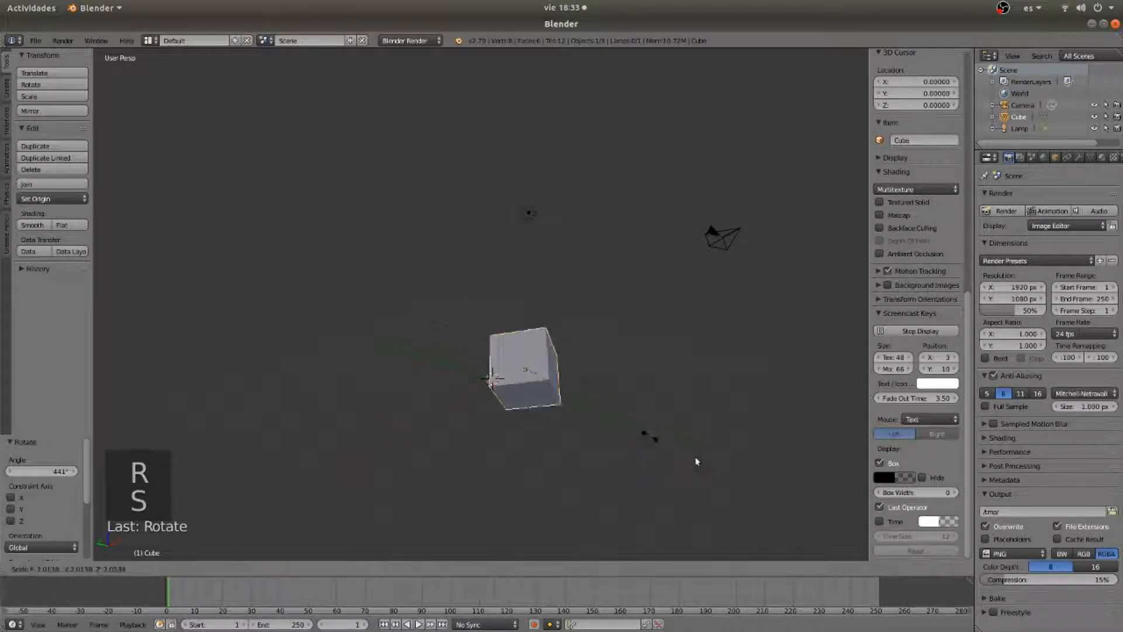
click(722, 416)
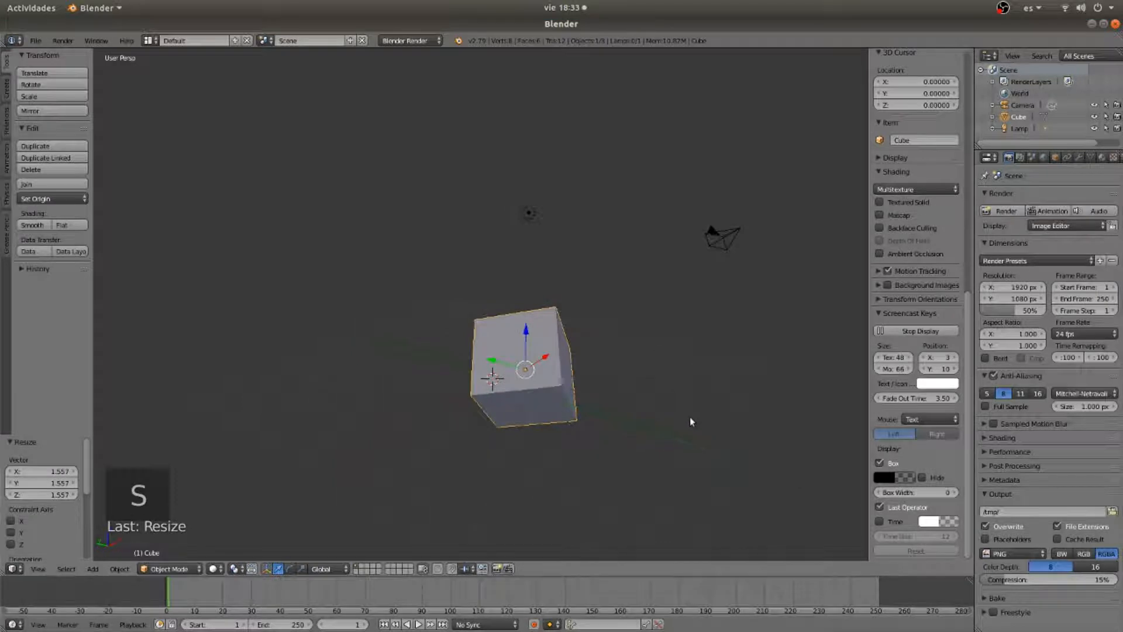
Clear the cube's location, rotation and scale
key(alt+g)
key(alt+r)
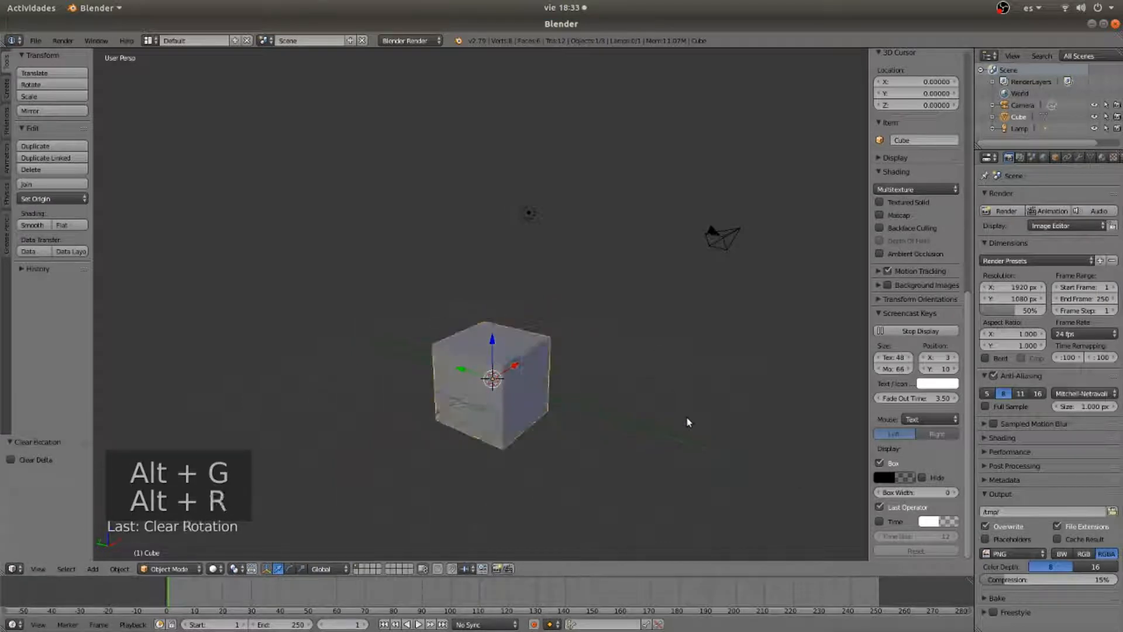
key(alt+s)
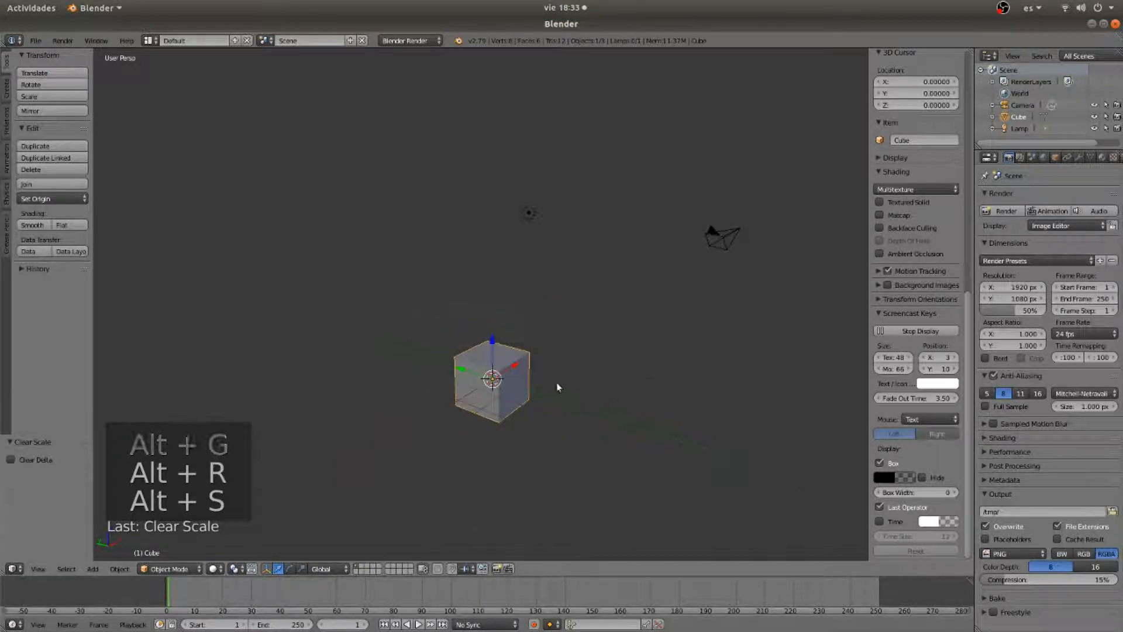
Move the cube about -2.07 units along the X axis and about 5.41 units along the Z axis
key(g)
key(x)
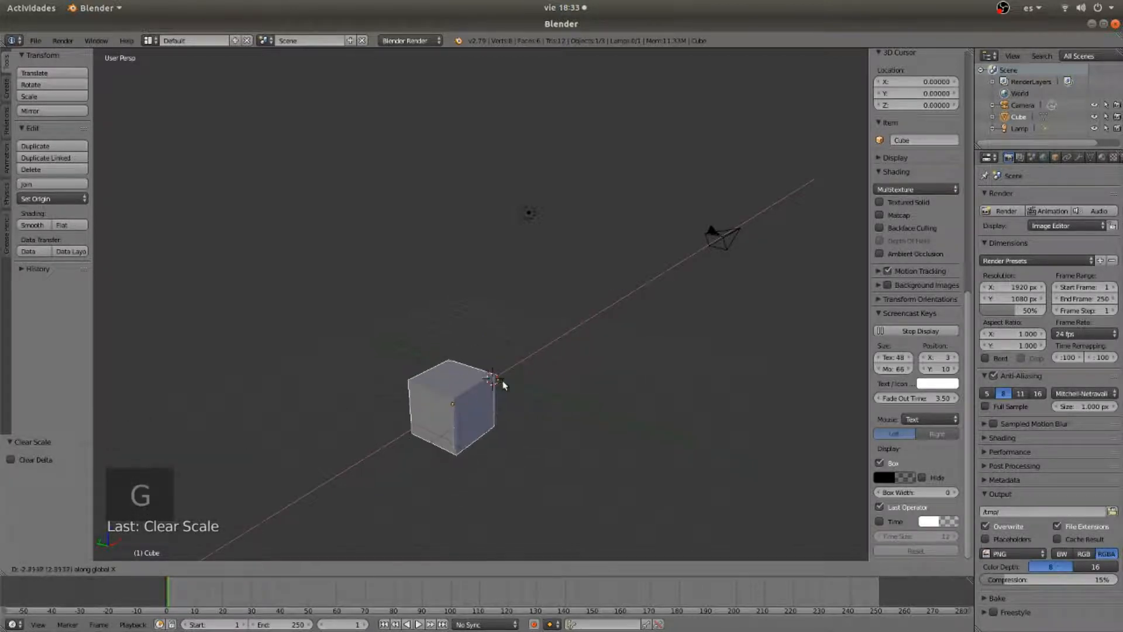
click(504, 382)
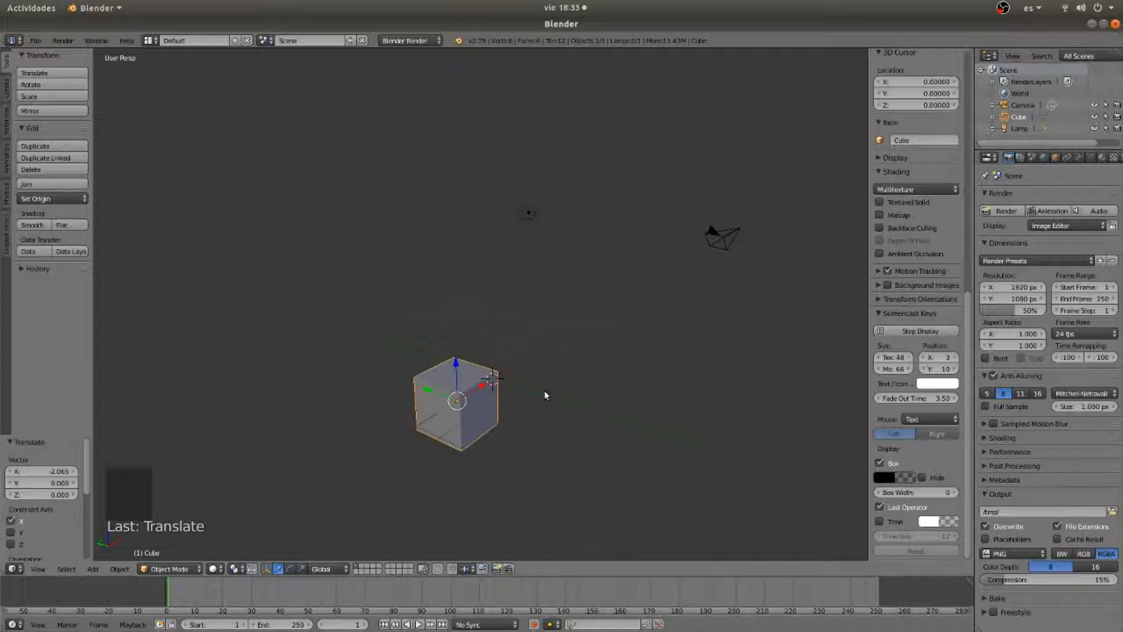
key(g)
key(z)
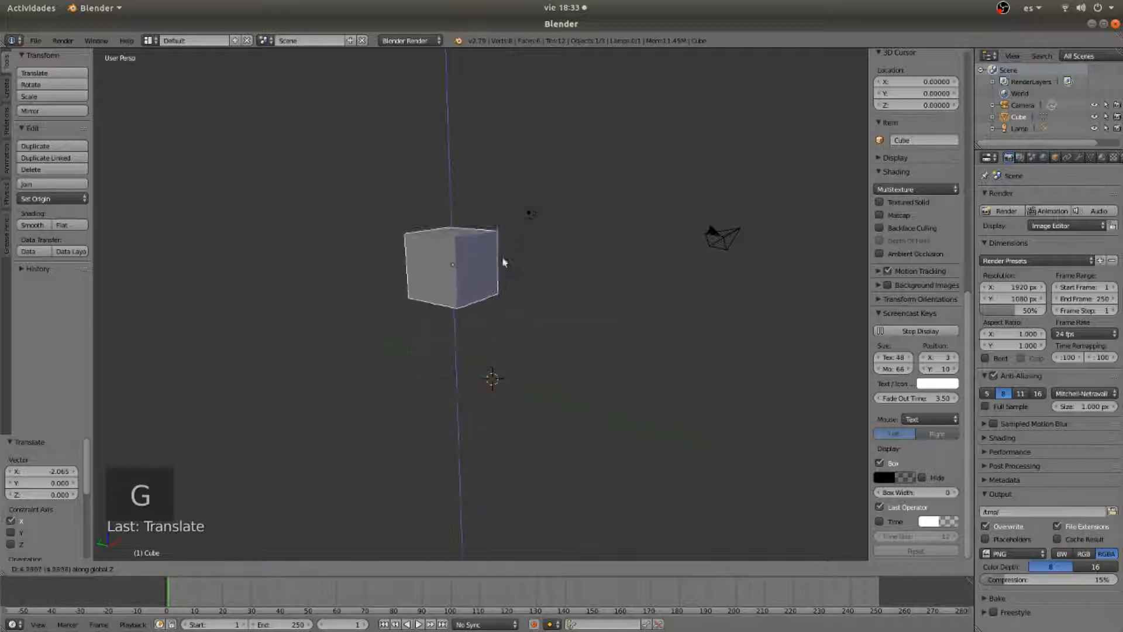
click(495, 240)
Rotate the cube about -396° around the Z axis and clear its location
key(r)
key(z)
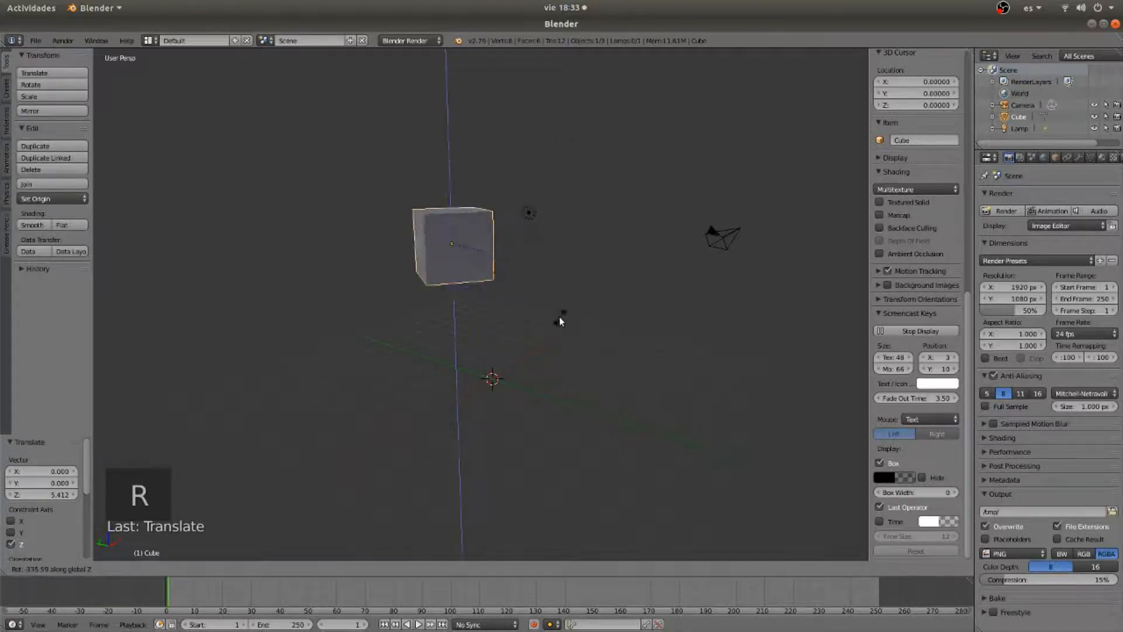
click(559, 317)
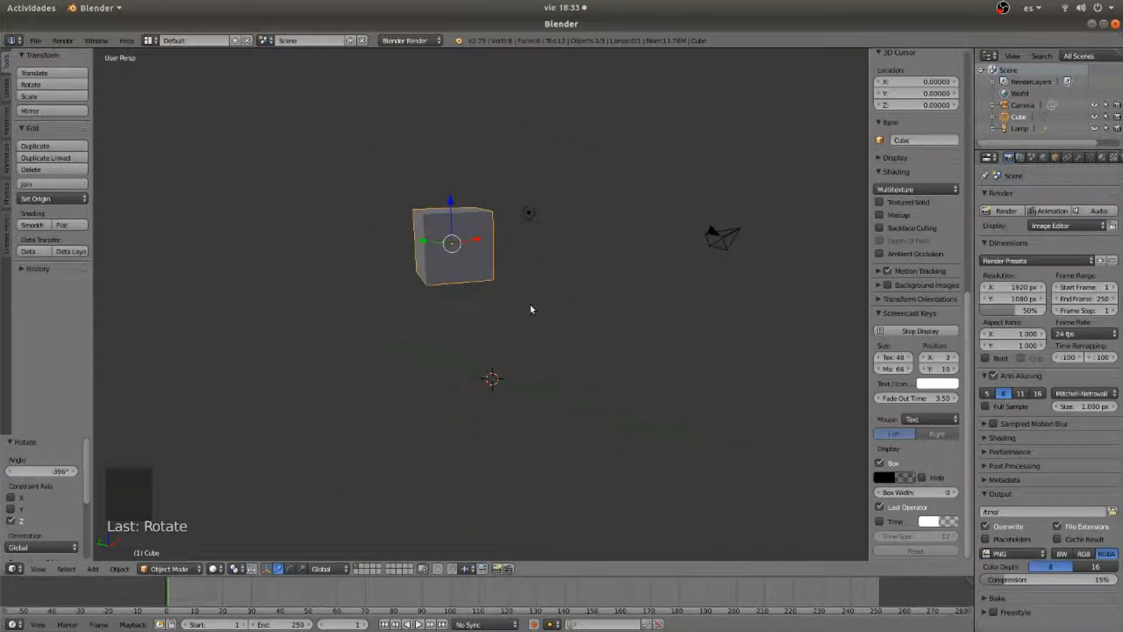
key(alt+g)
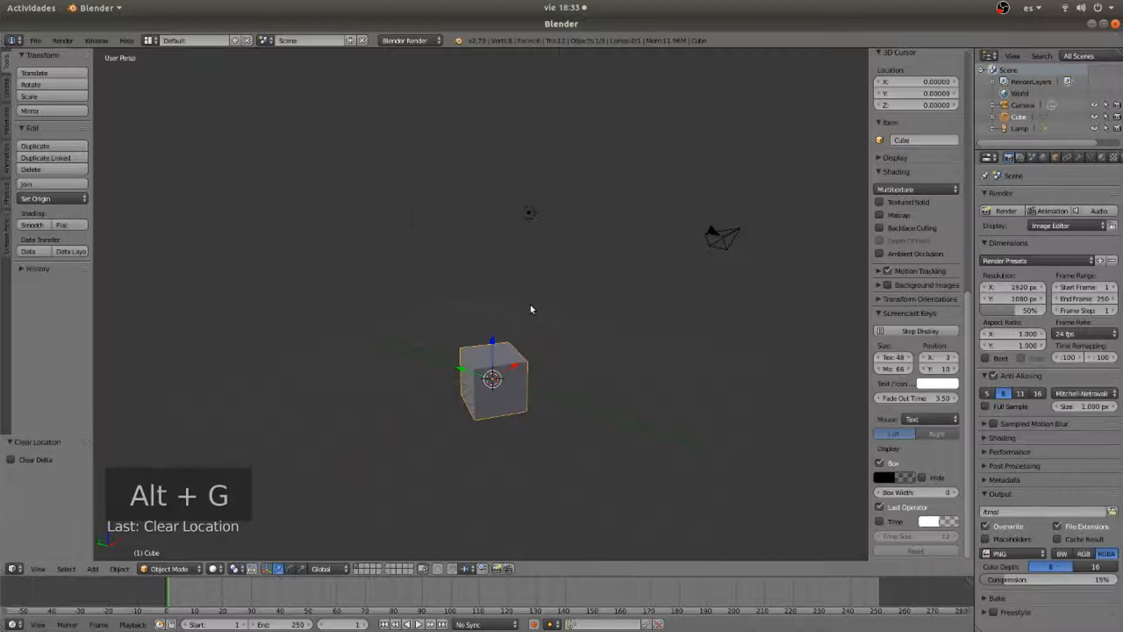
Try to move the cube in the XY plane with the global Z axis locked
key(g)
key(shift+z)
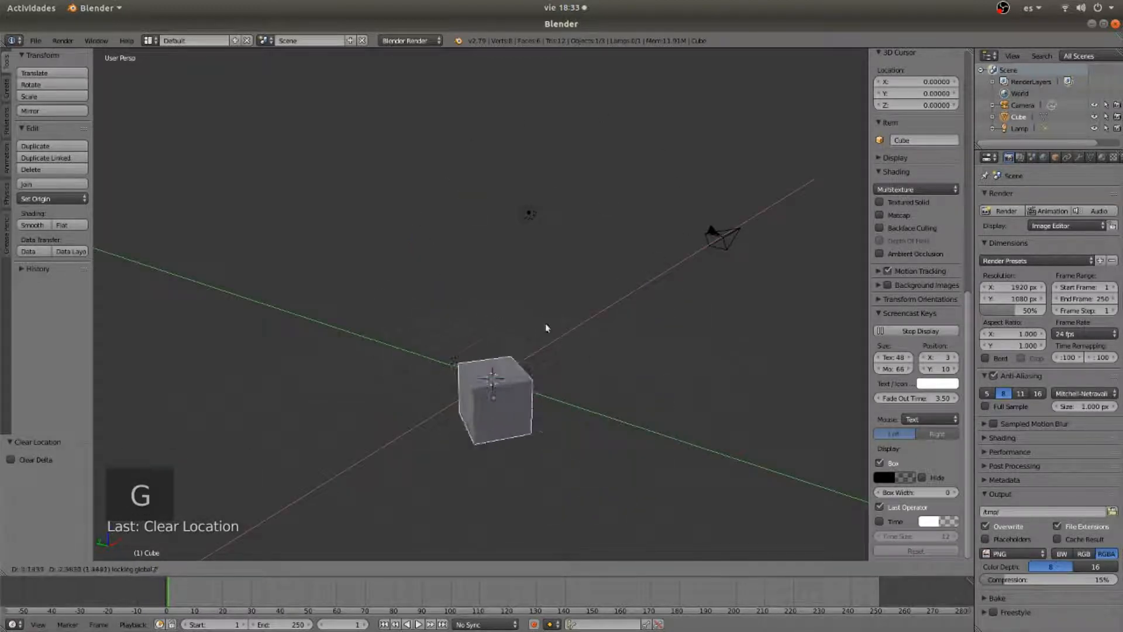
key(Escape)
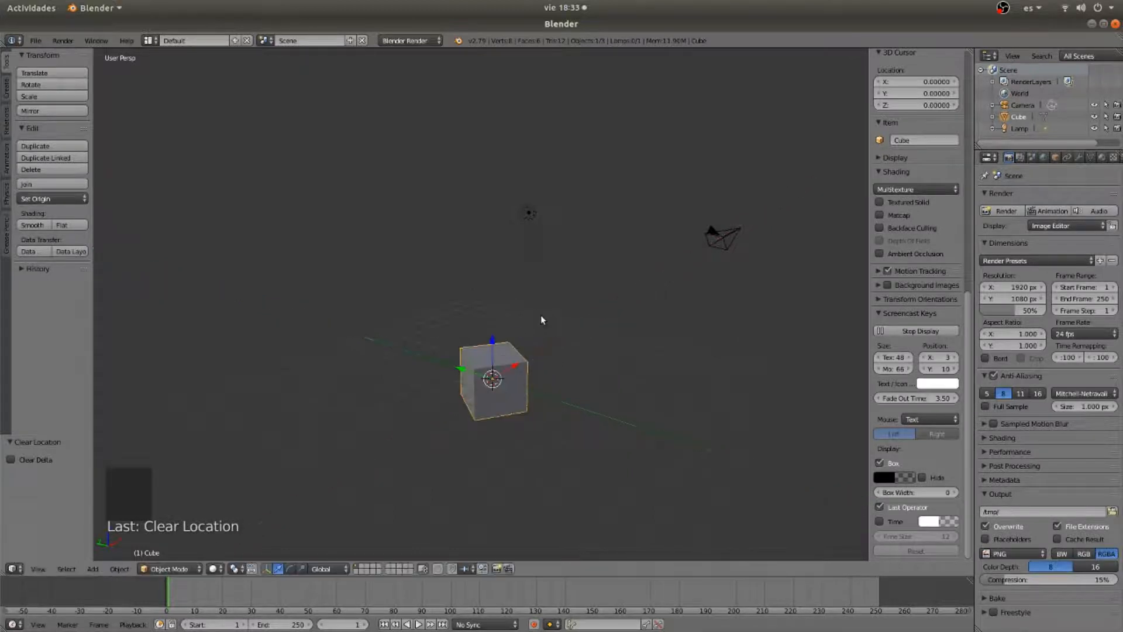
Compare the front, right and top views of the cube in perspective and in orthographic projection
key(KP_1)
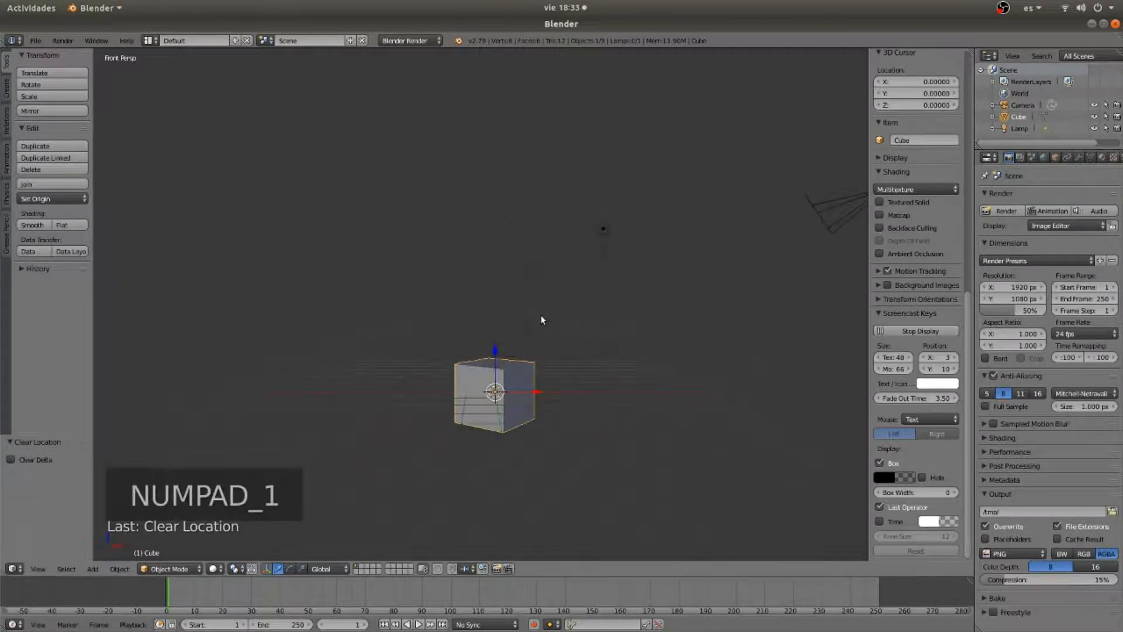
key(KP_3)
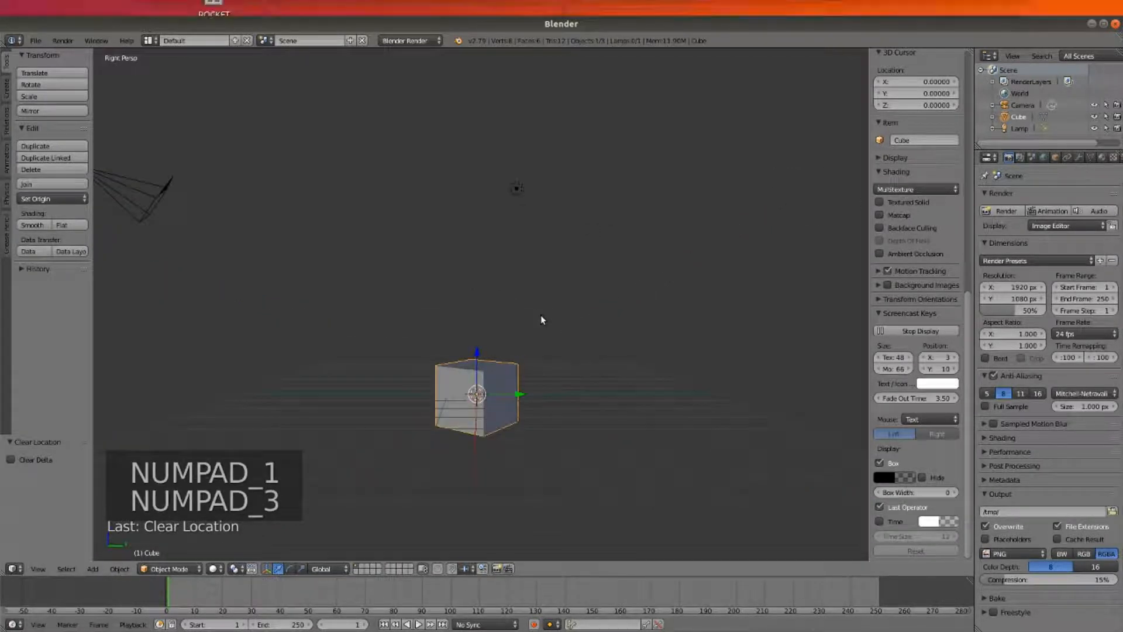
key(KP_7)
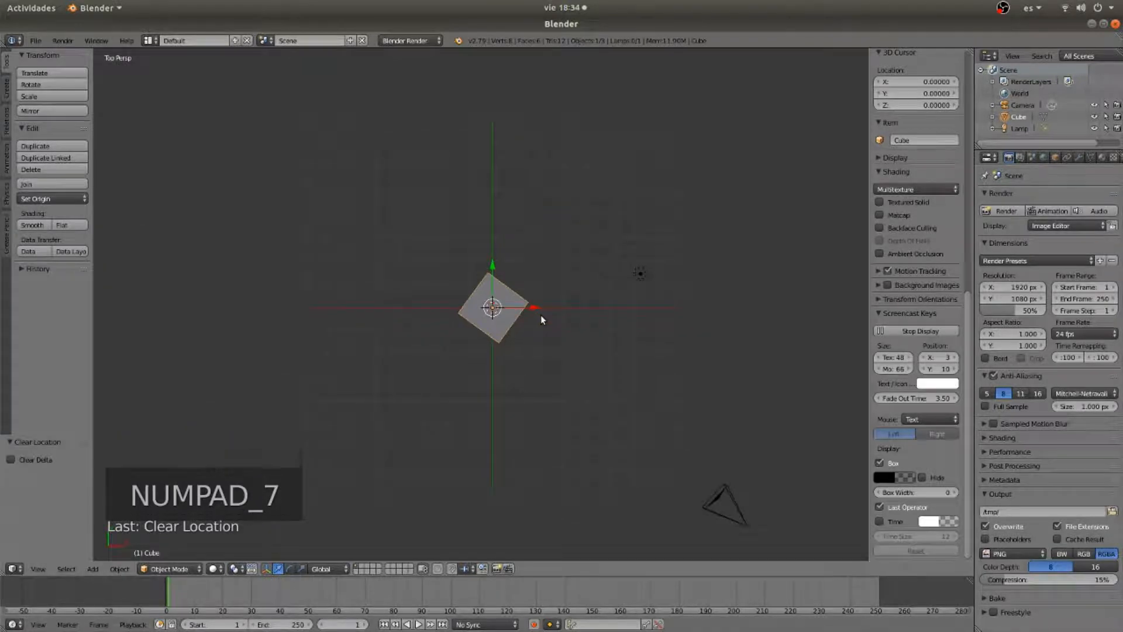
key(KP_5)
key(KP_1)
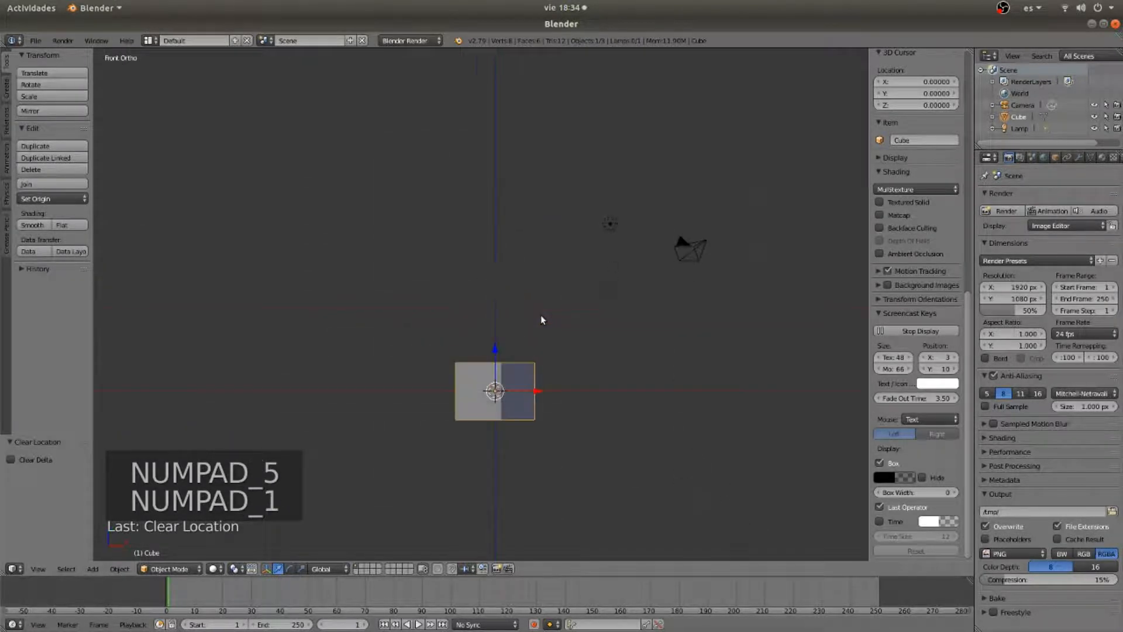
key(KP_3)
key(KP_7)
Align the orthographic view to the rotated cube's own front, right and top sides in turn
key(shift+KP_1)
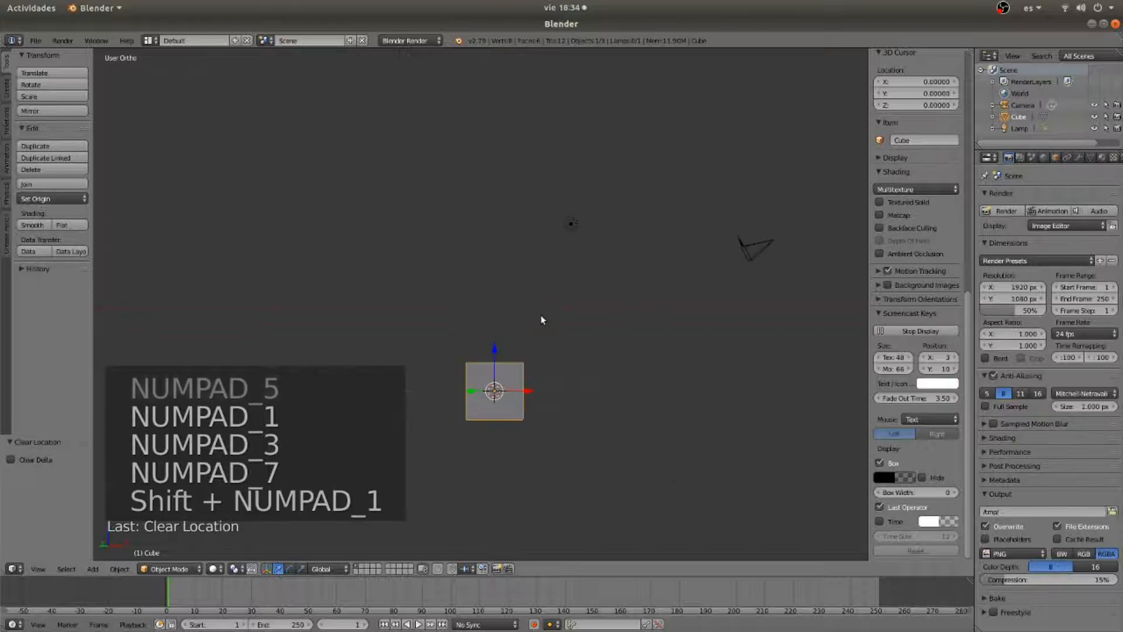
key(shift+KP_3)
key(shift+KP_7)
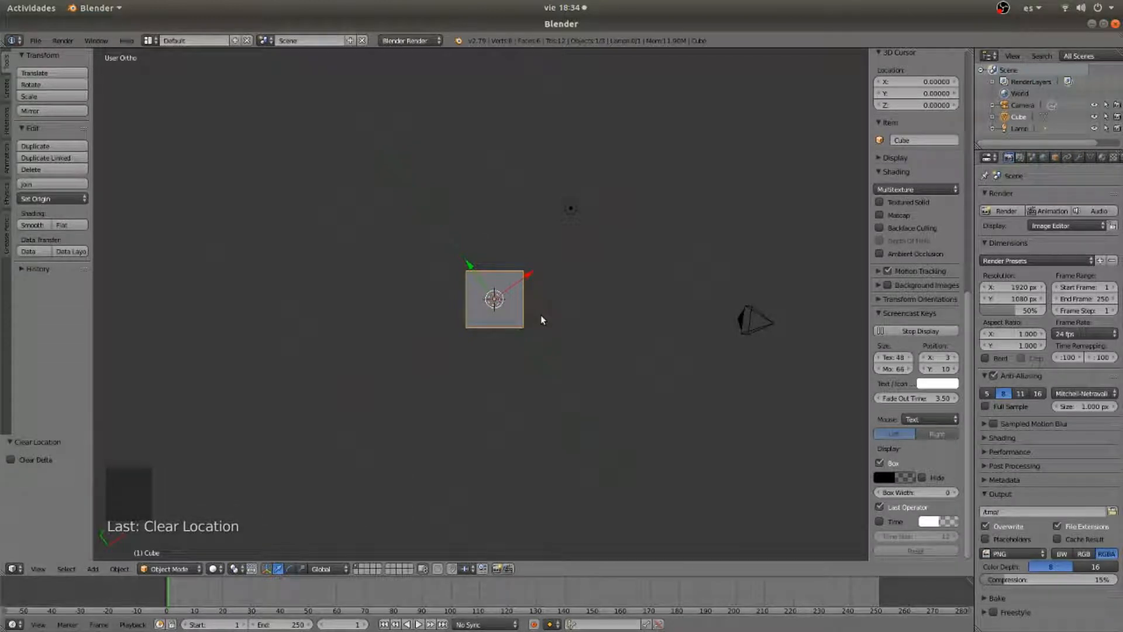
Practise selecting all objects and adding the lamp and camera to the cube's selection, ending with only the cube selected
key(a)
key(a)
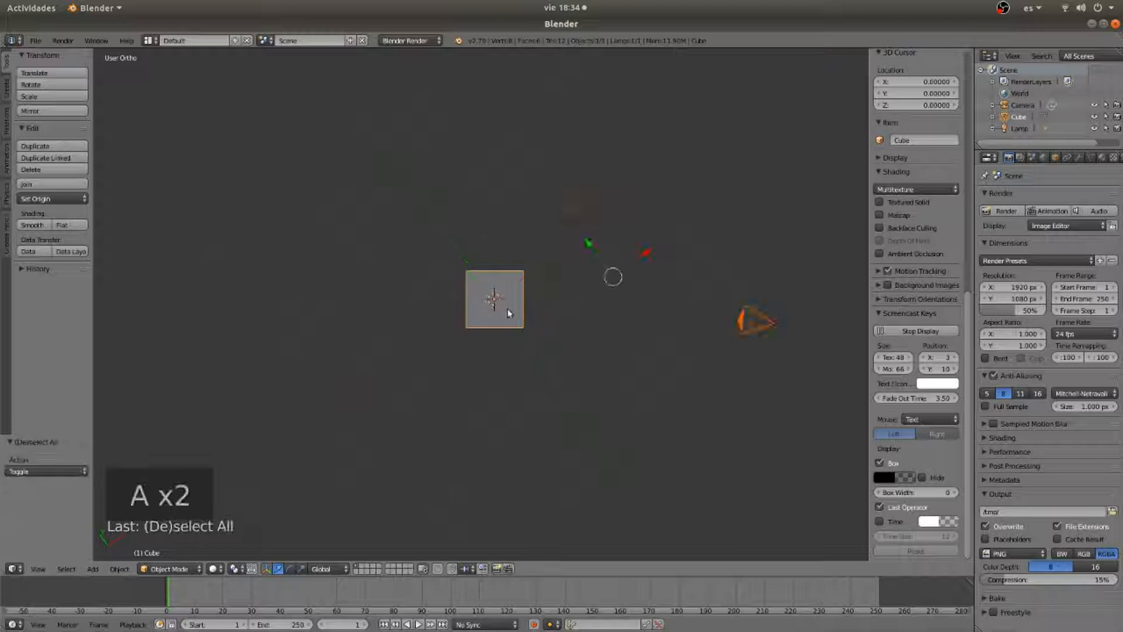
right_click(513, 316)
shift+right_click(570, 210)
shift+right_click(760, 319)
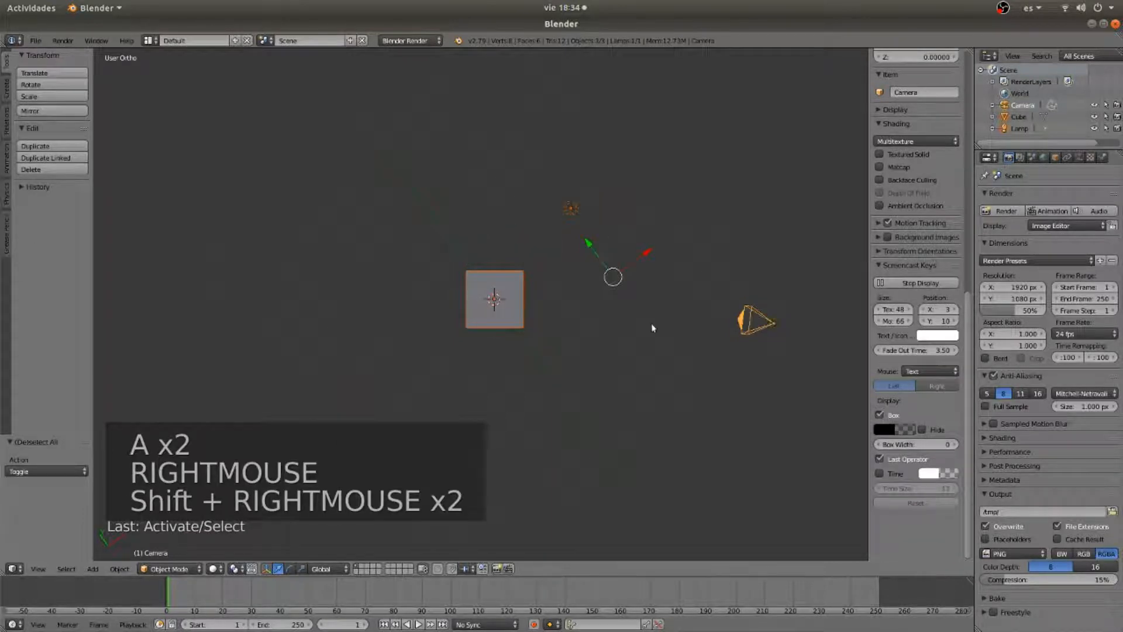
right_click(512, 319)
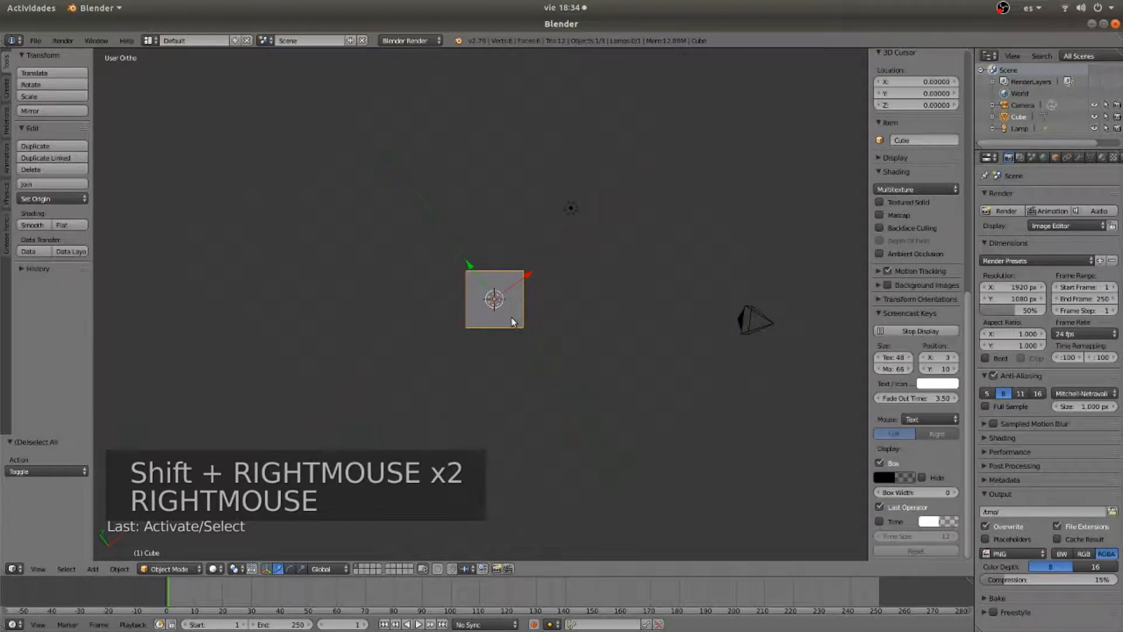
Delete the default cube from the scene
key(Delete)
click(513, 319)
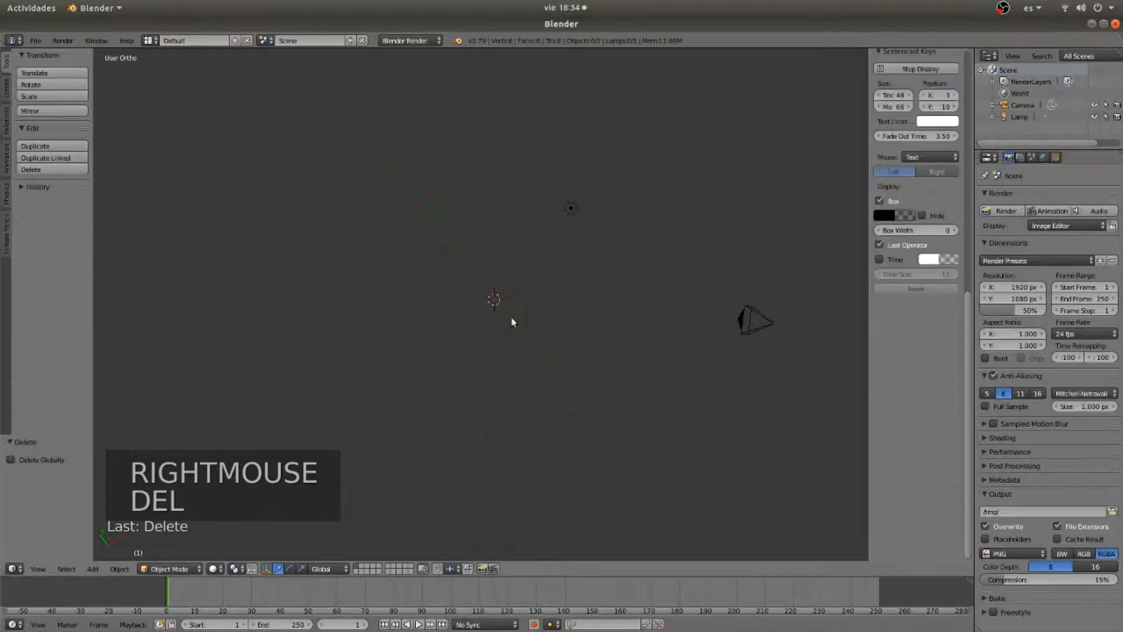
middle_drag(539, 359, 532, 261)
Import all the STL files from the stls folder inside Seminario SLad into the scene
click(35, 41)
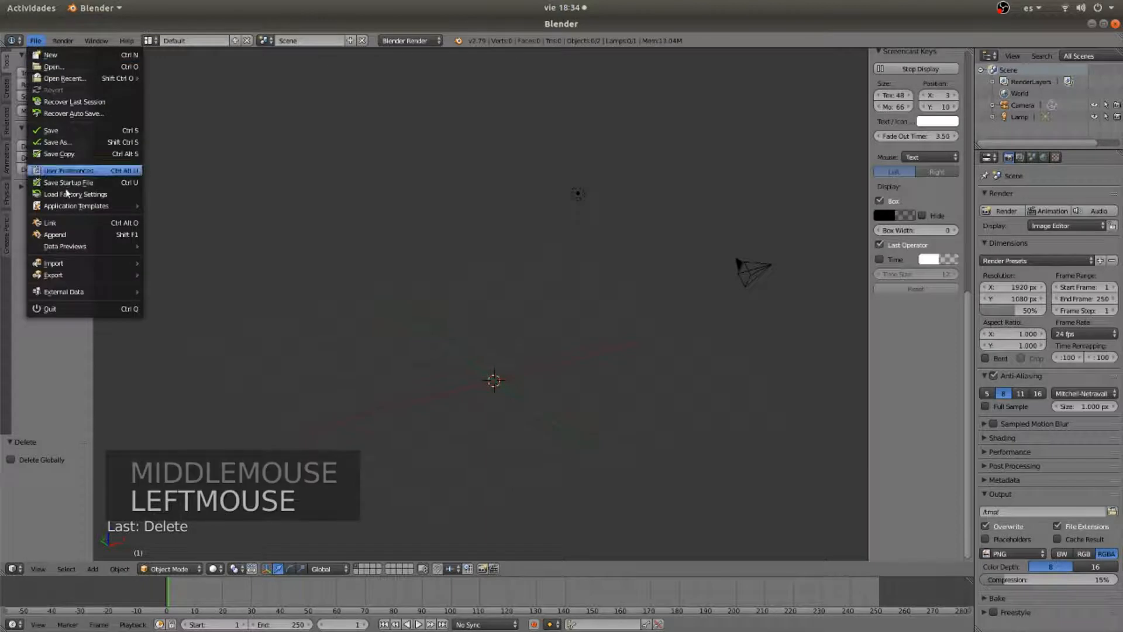
mouse_move(68, 266)
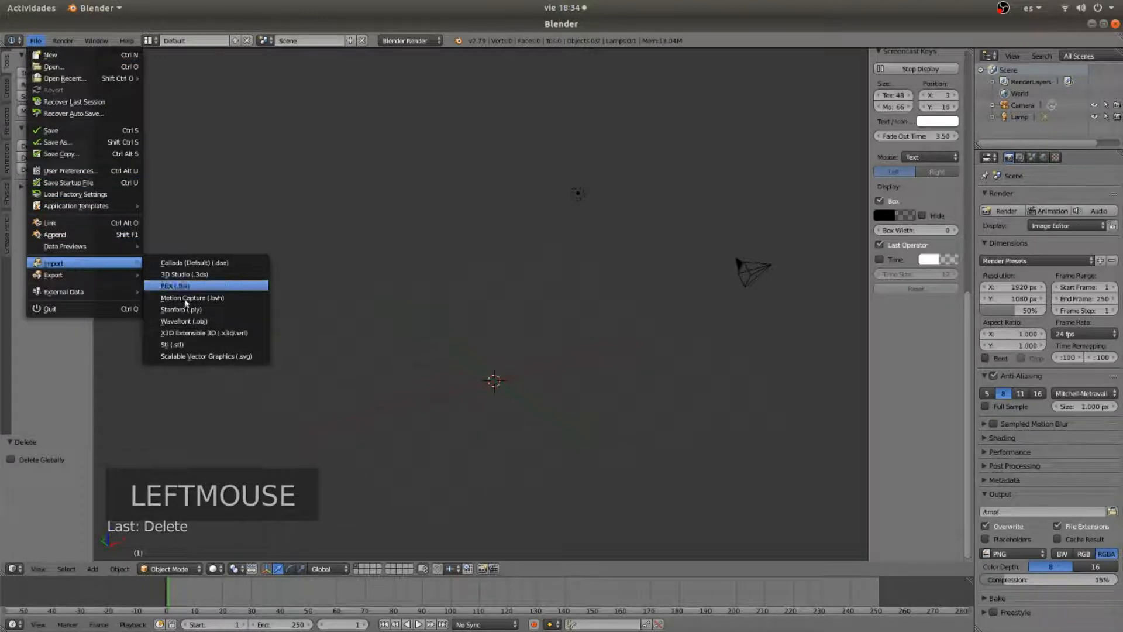
click(183, 344)
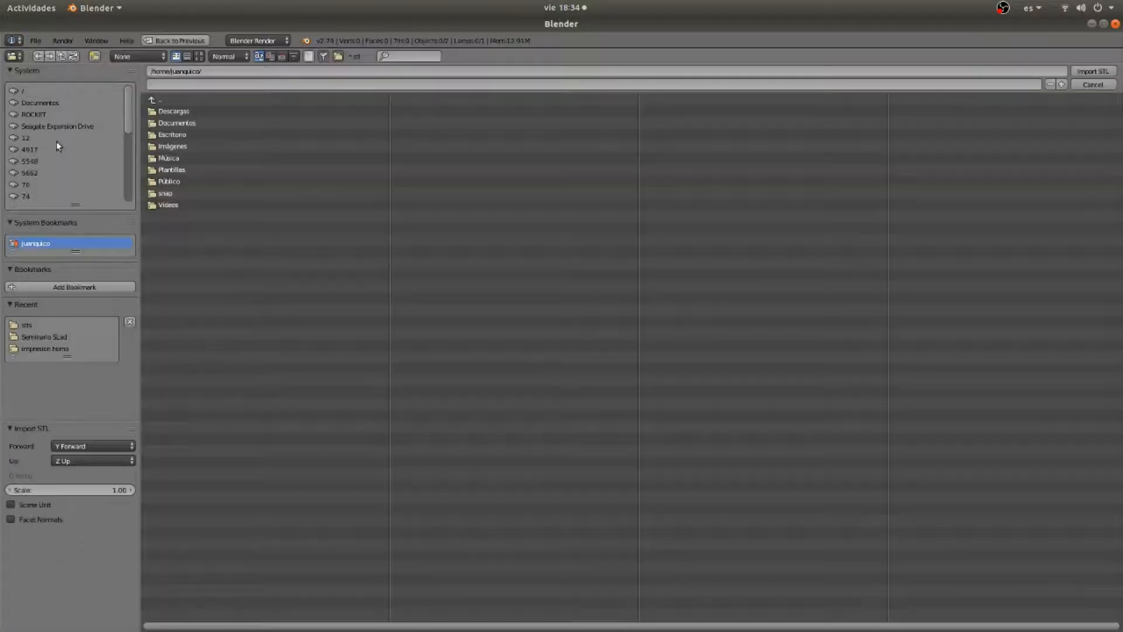
click(40, 339)
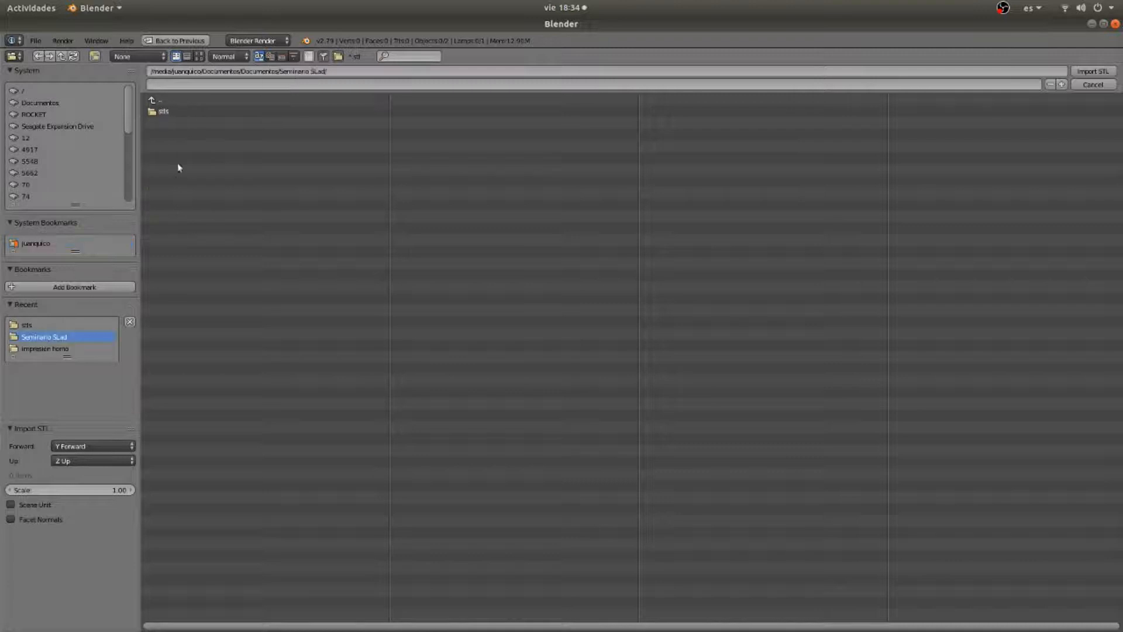
click(167, 114)
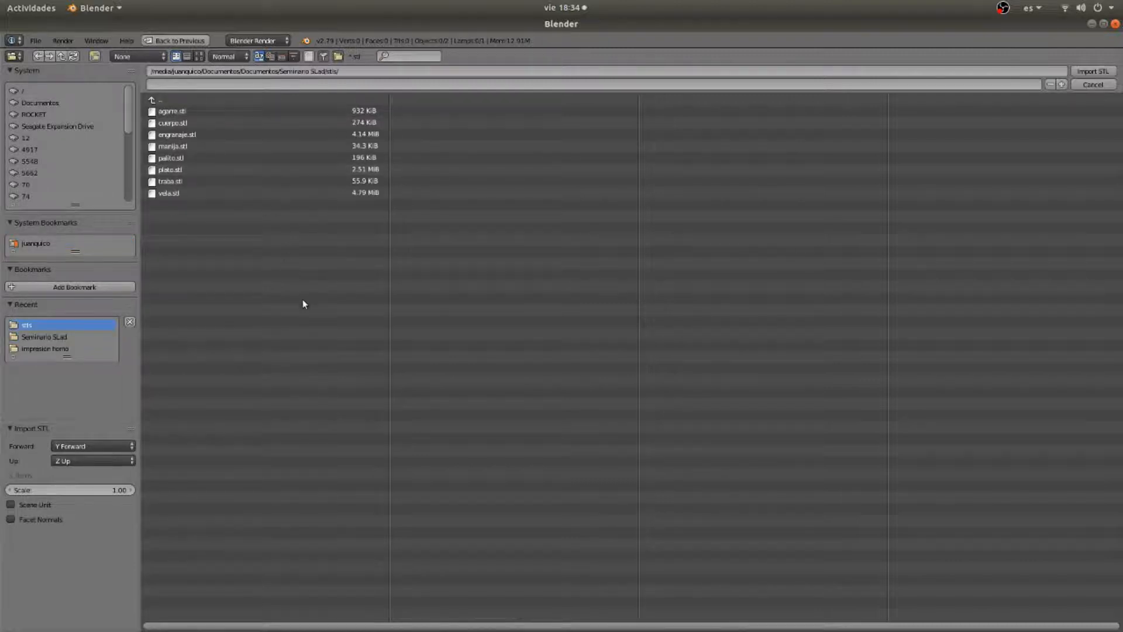
key(a)
click(1075, 75)
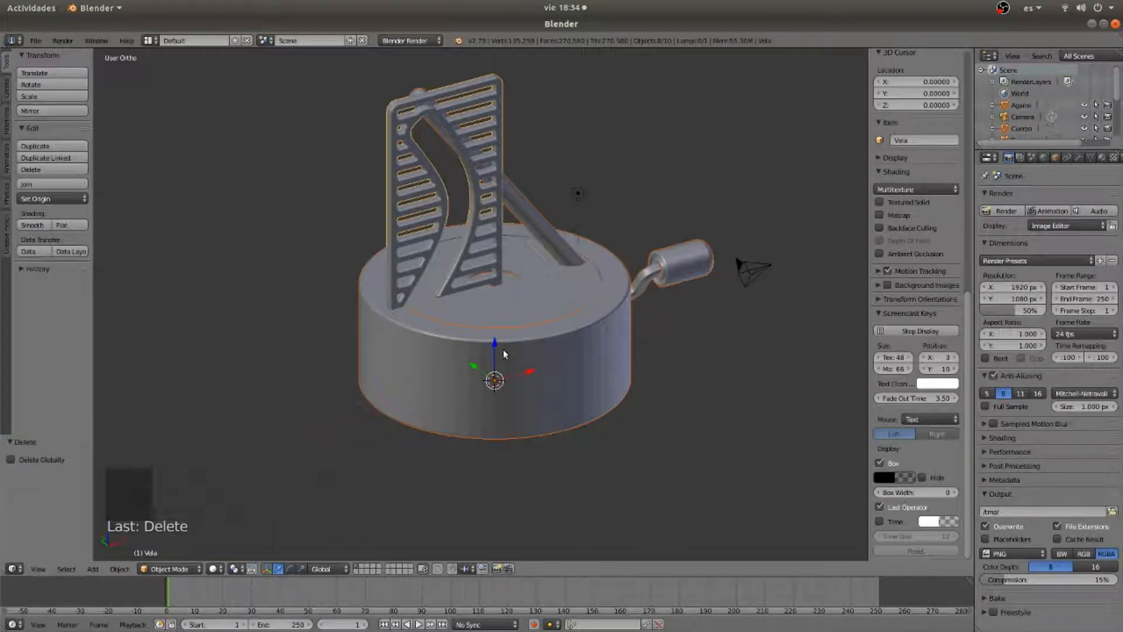
Add a plane at the origin and scale it up about 10.75 times as a floor under the imported model
key(shift+a)
click(534, 357)
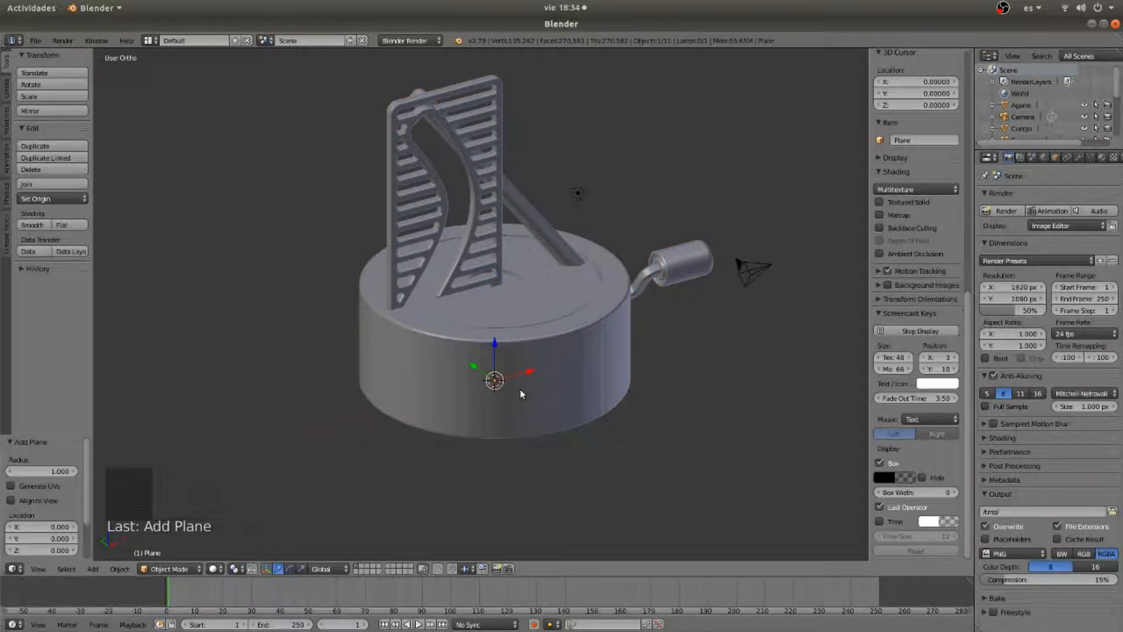
key(s)
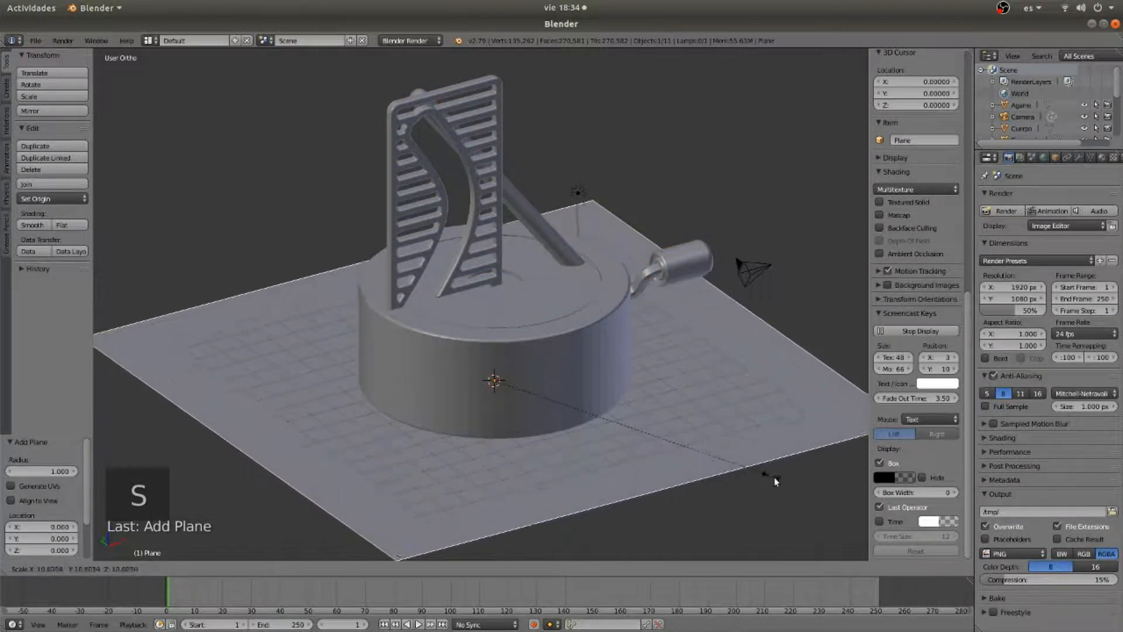
click(774, 476)
scroll(693, 366, down, 2)
shift+middle_drag(693, 366, 607, 381)
scroll(473, 354, up, 1)
scroll(473, 354, up, 2)
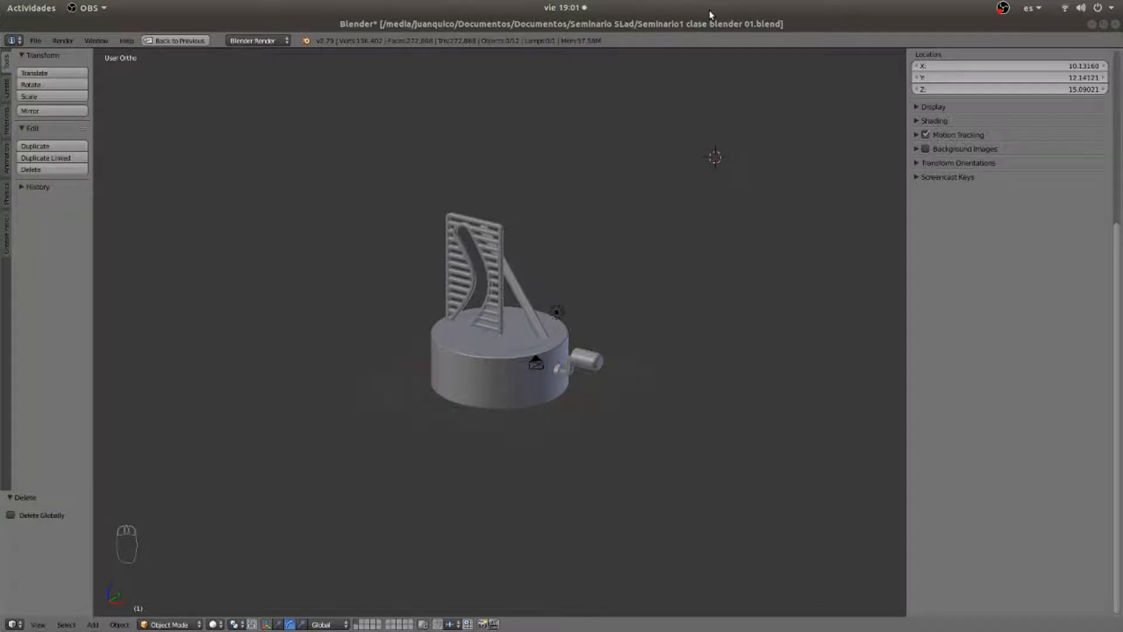
Place the 3D cursor in empty space away from the model and add a plane there
click(700, 171)
key(shift+a)
click(723, 172)
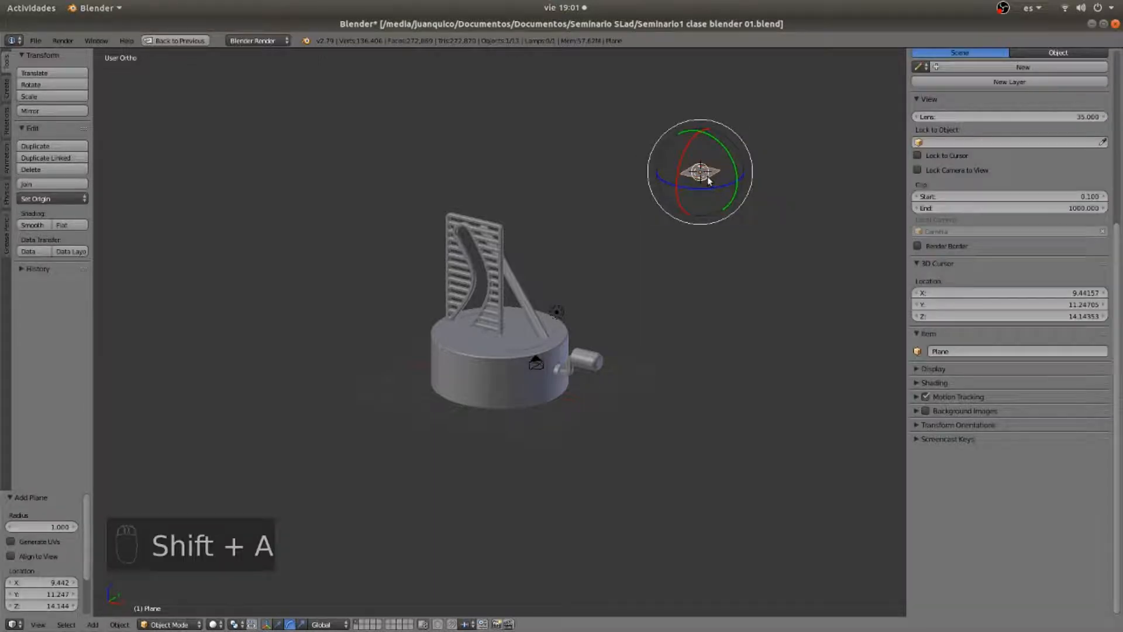
Clear the new plane's location to bring it to the origin and scale it up about 10 times under the model
key(alt+g)
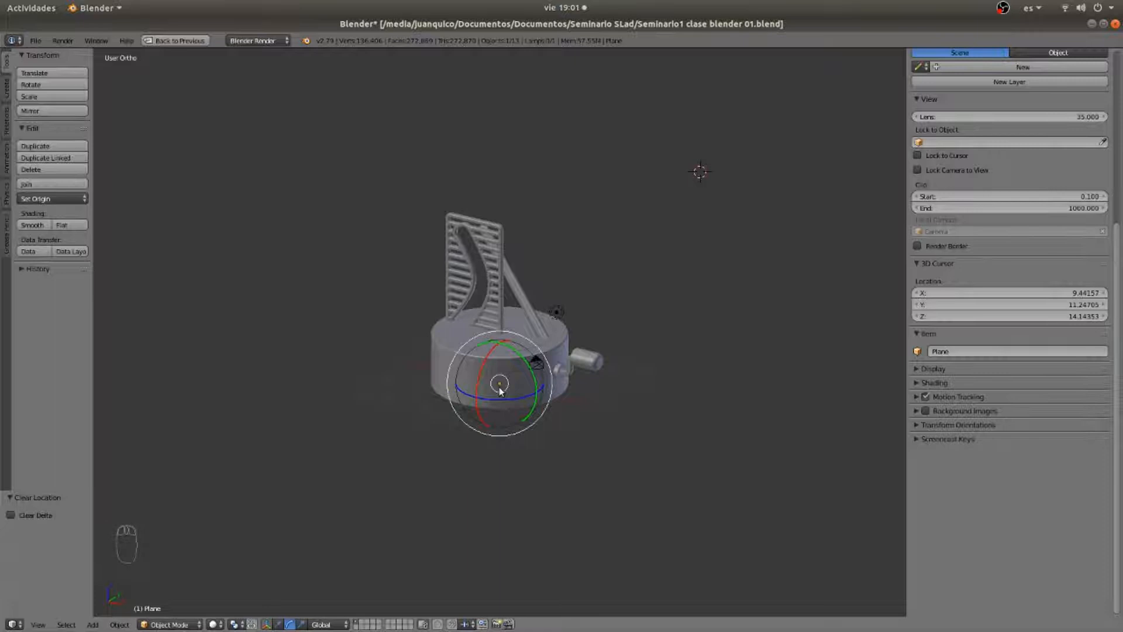
key(s)
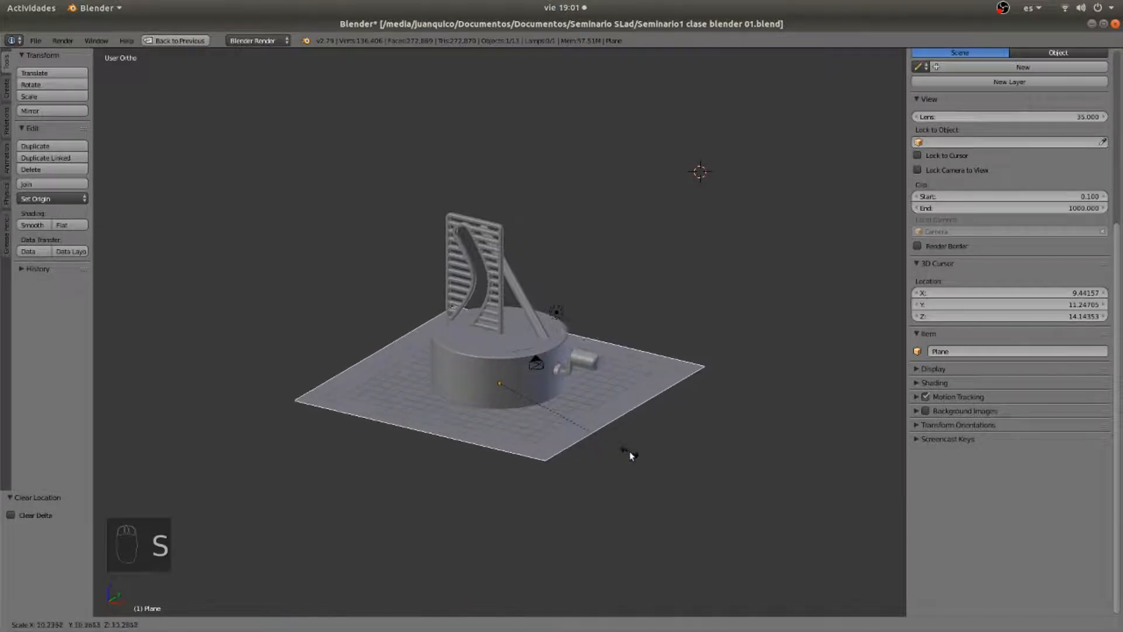
click(639, 455)
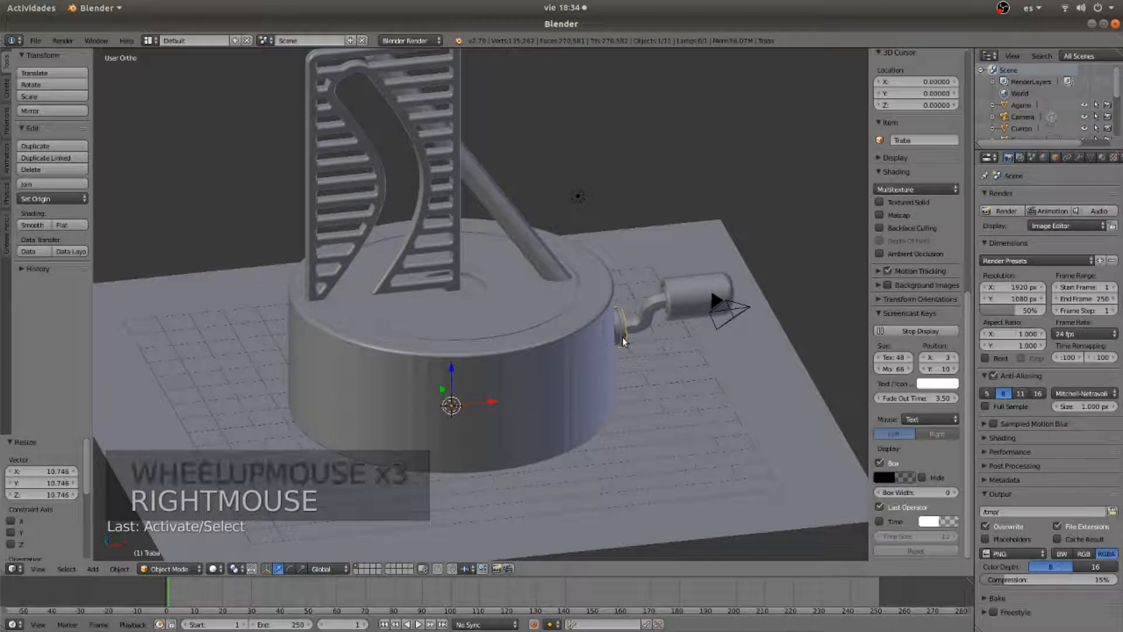
In wireframe front view, duplicate the Traba part on the crank shaft and offset the copy about -3.48 units along X
key(z)
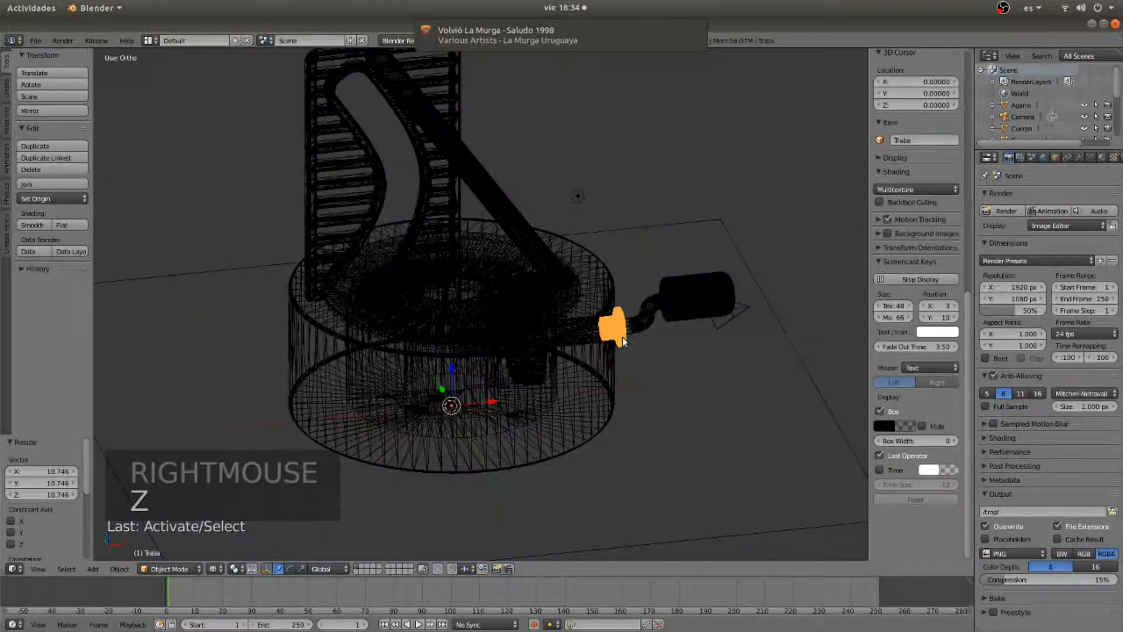
key(KP_1)
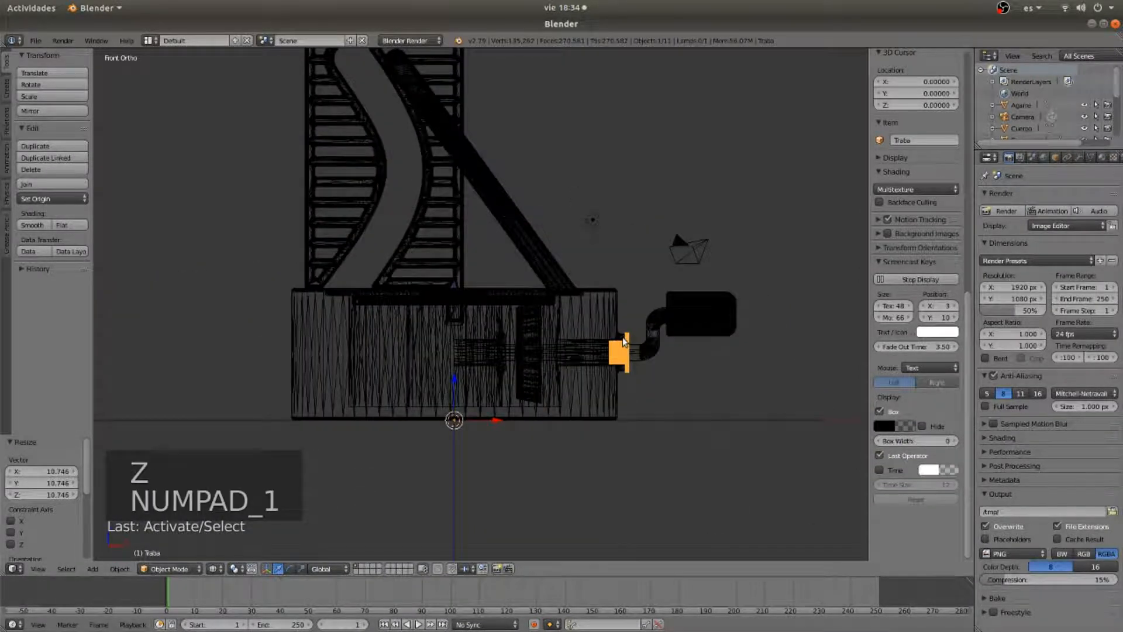
key(shift+d)
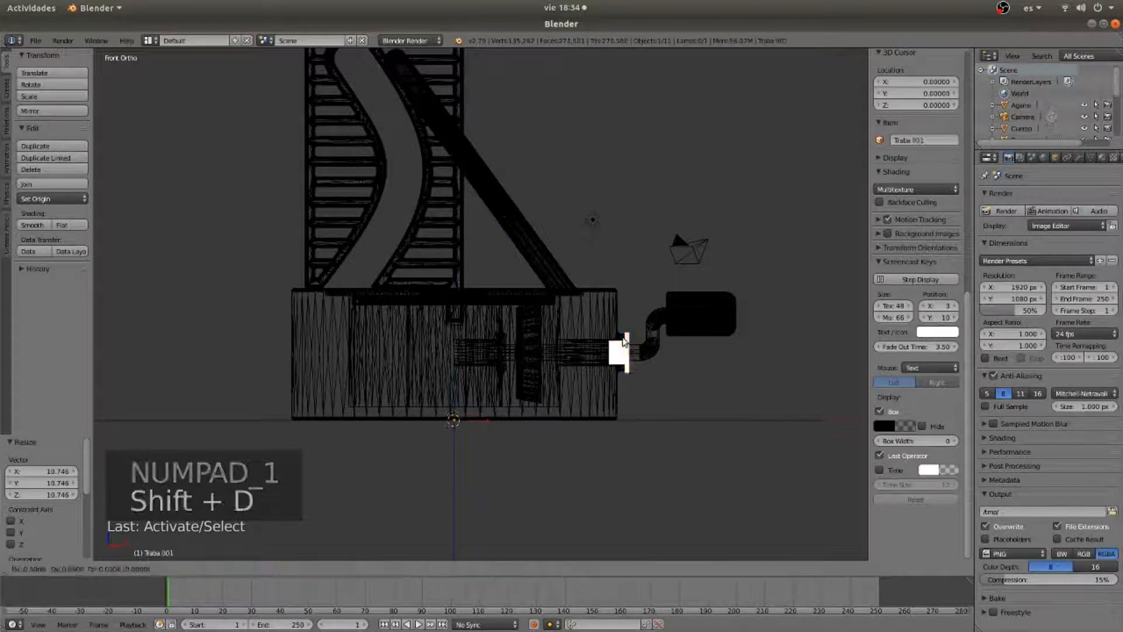
key(x)
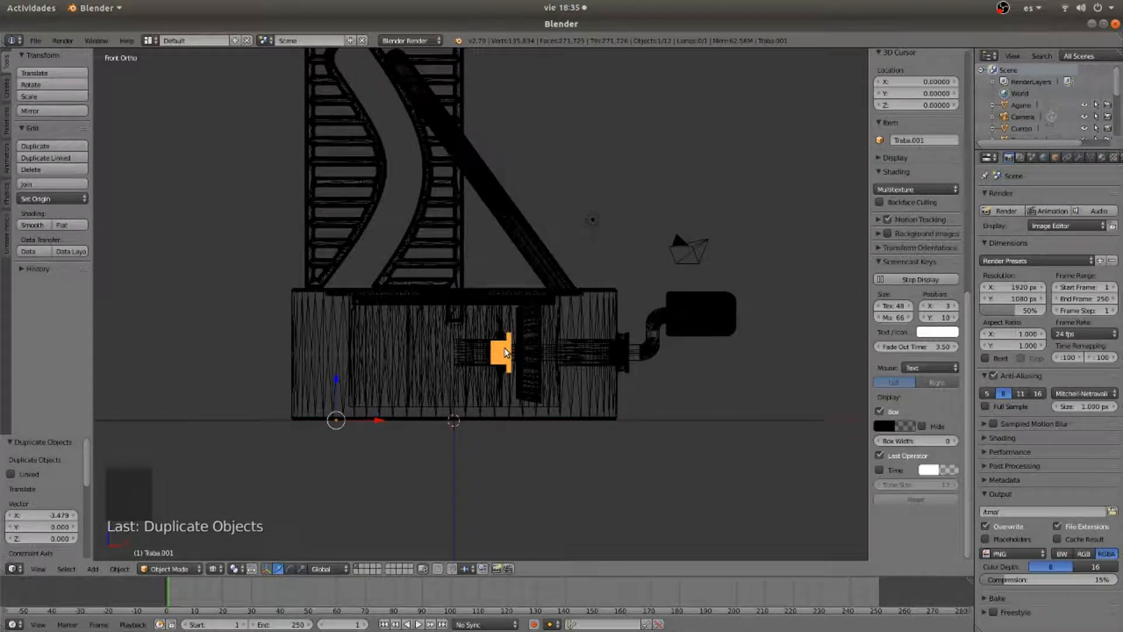
Duplicate the Traba copy again and offset the second copy about 1.26 units along X, over the gear
key(shift+d)
key(x)
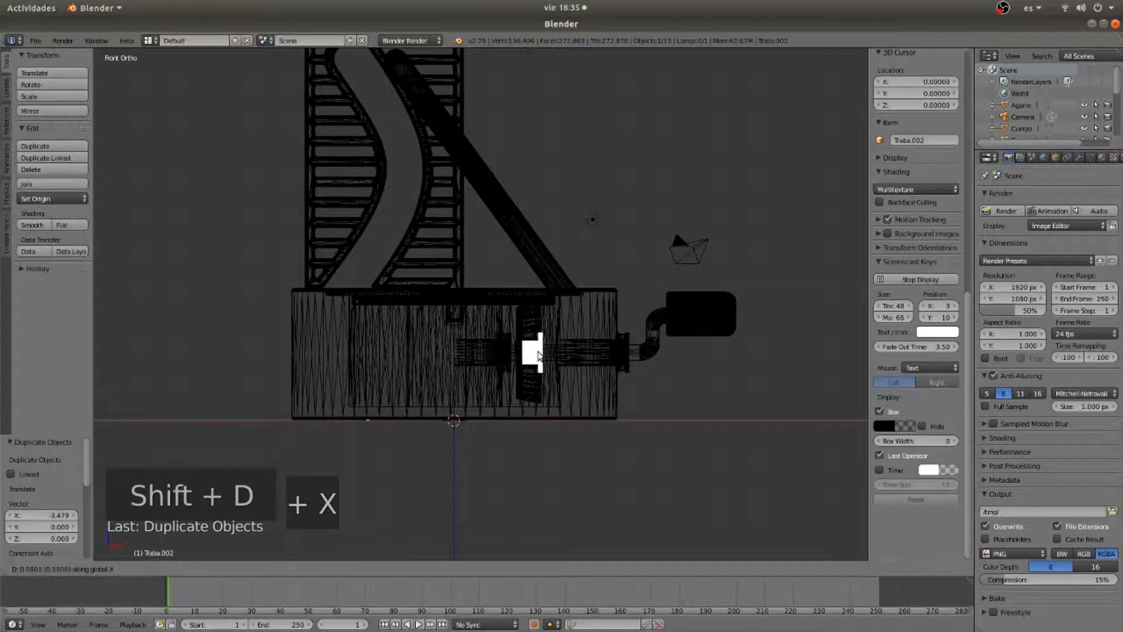
click(548, 358)
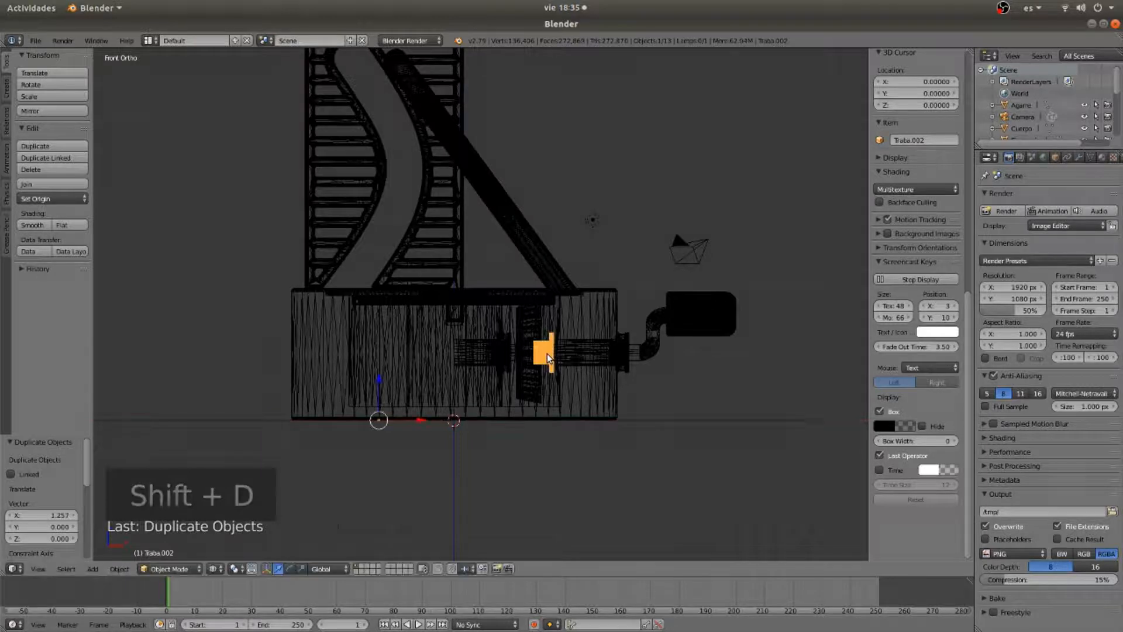
Try to rotate the second Traba copy 180° about Y and move it back onto the shaft, and delete that copy
key(r)
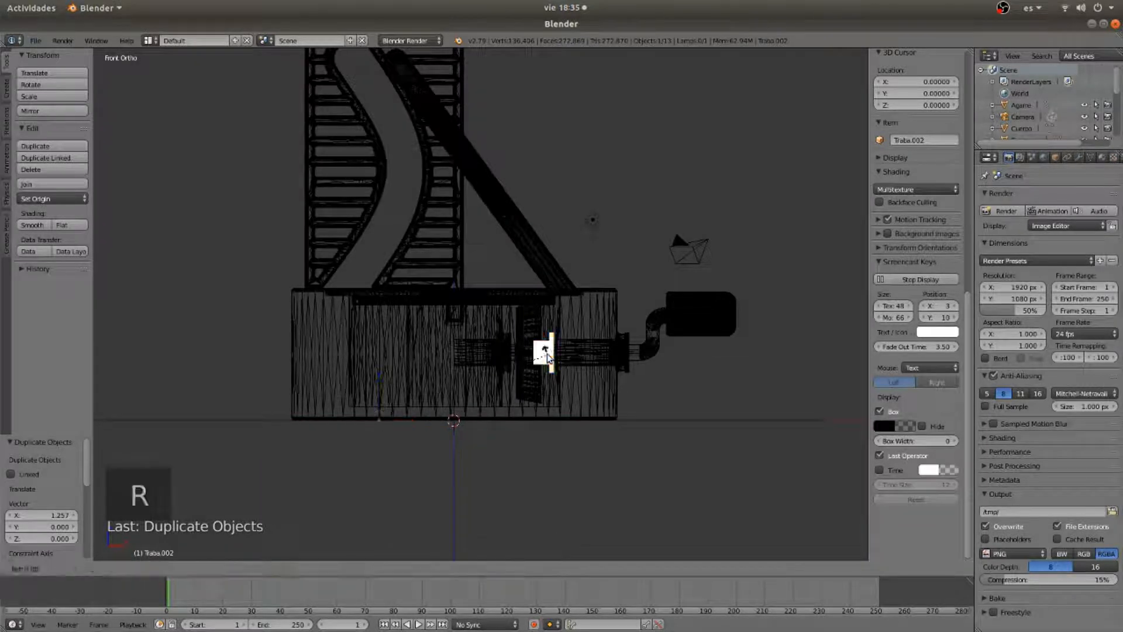
text(y180)
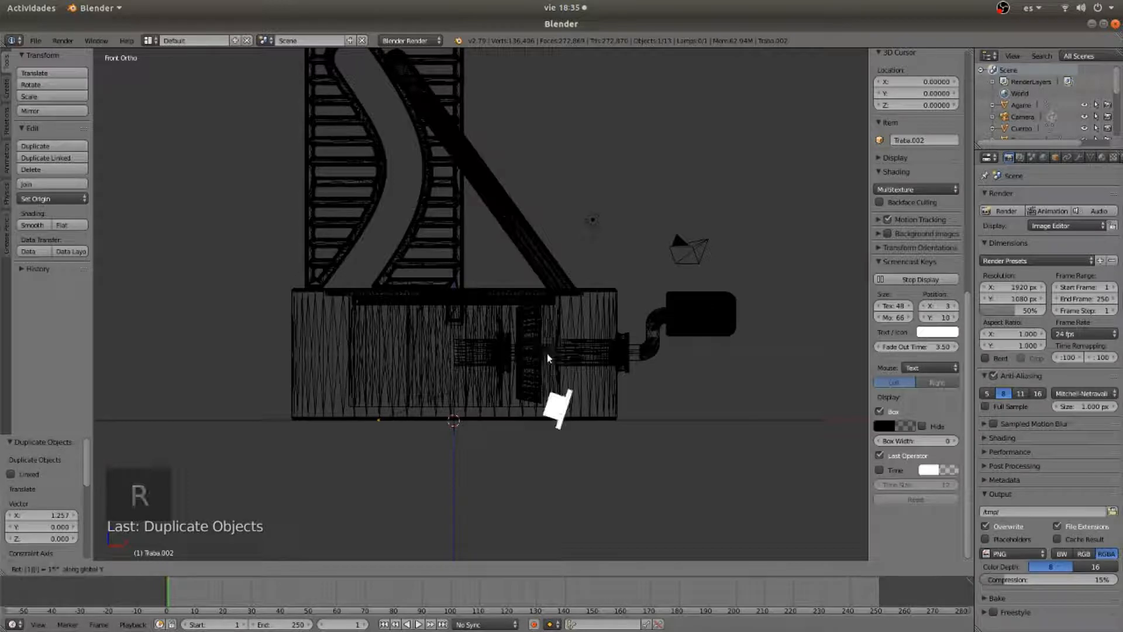
click(549, 358)
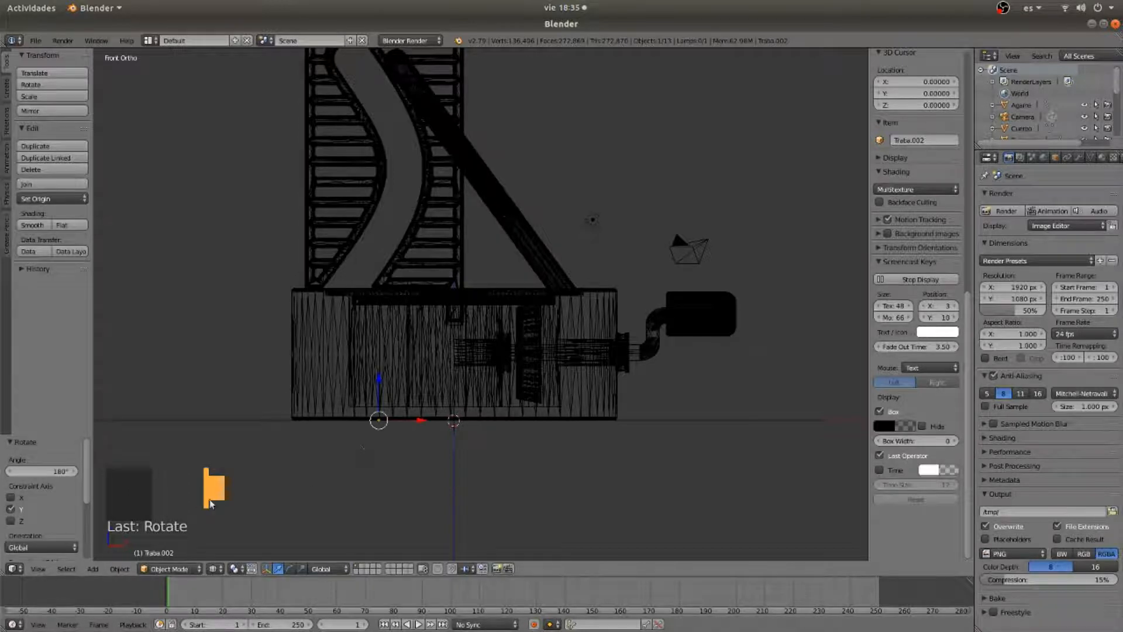
key(g)
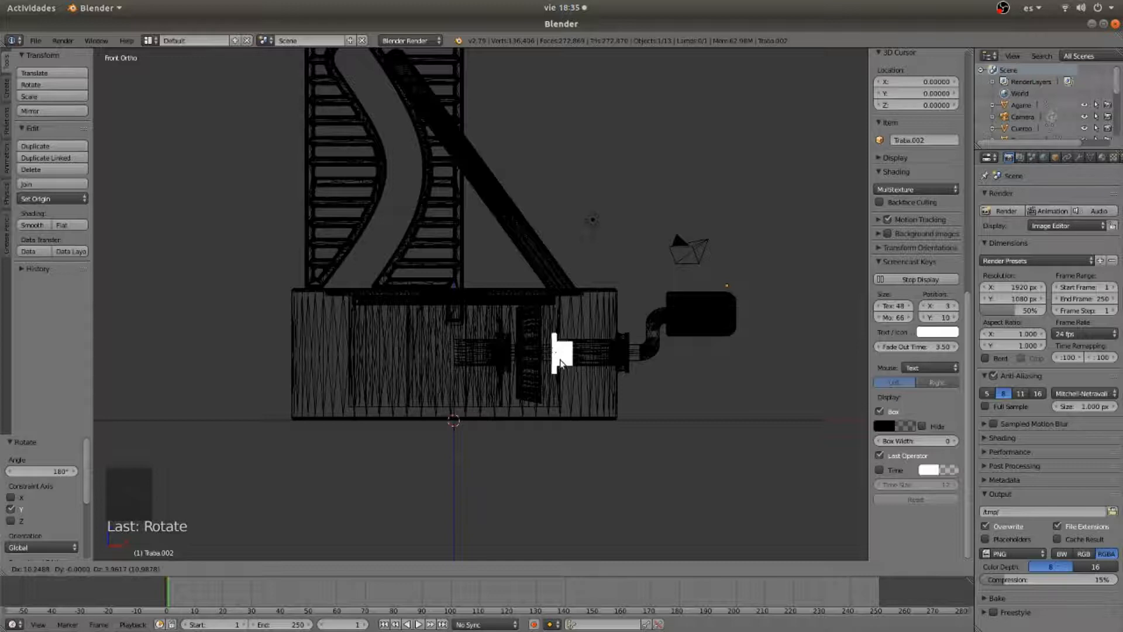
click(560, 362)
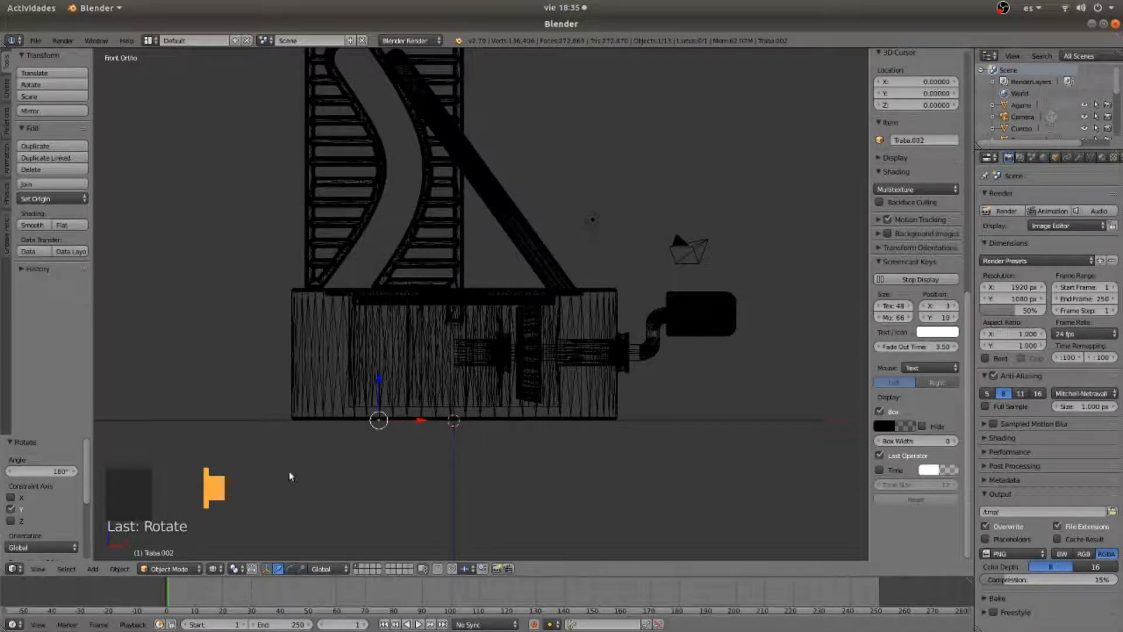
key(Delete)
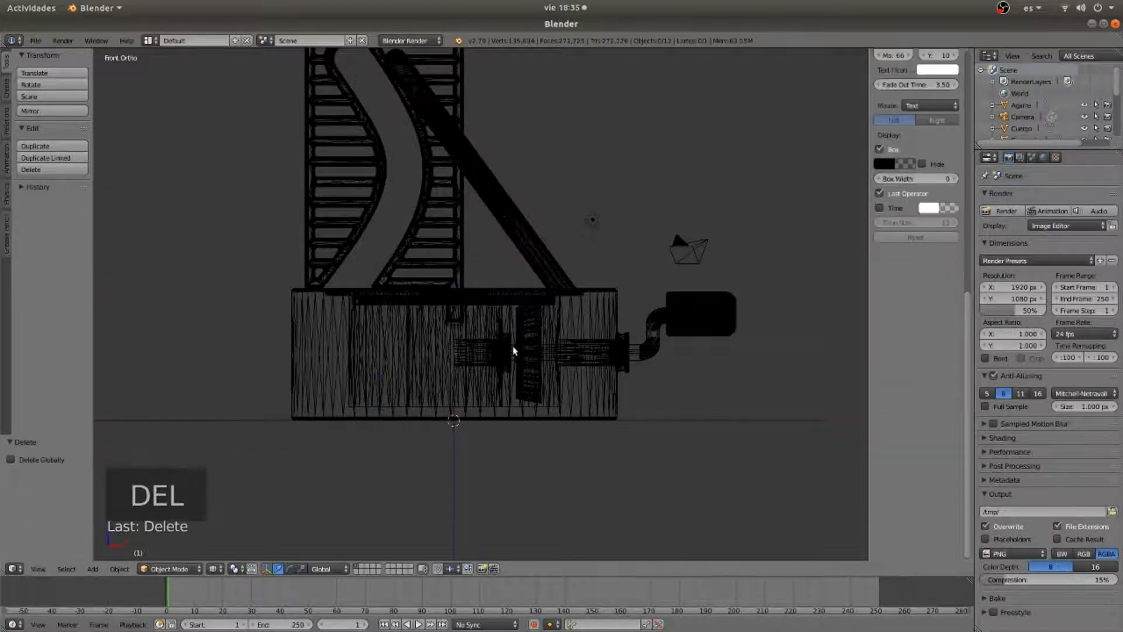
Set the origin of the remaining Traba copy to its geometry
right_click(514, 350)
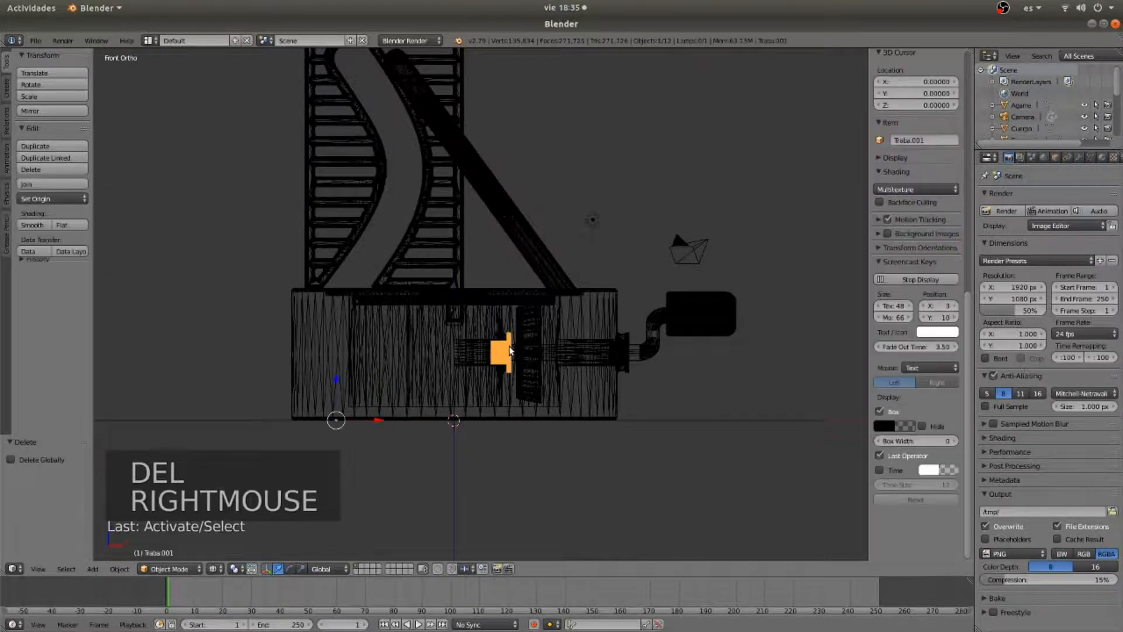
click(80, 199)
click(75, 228)
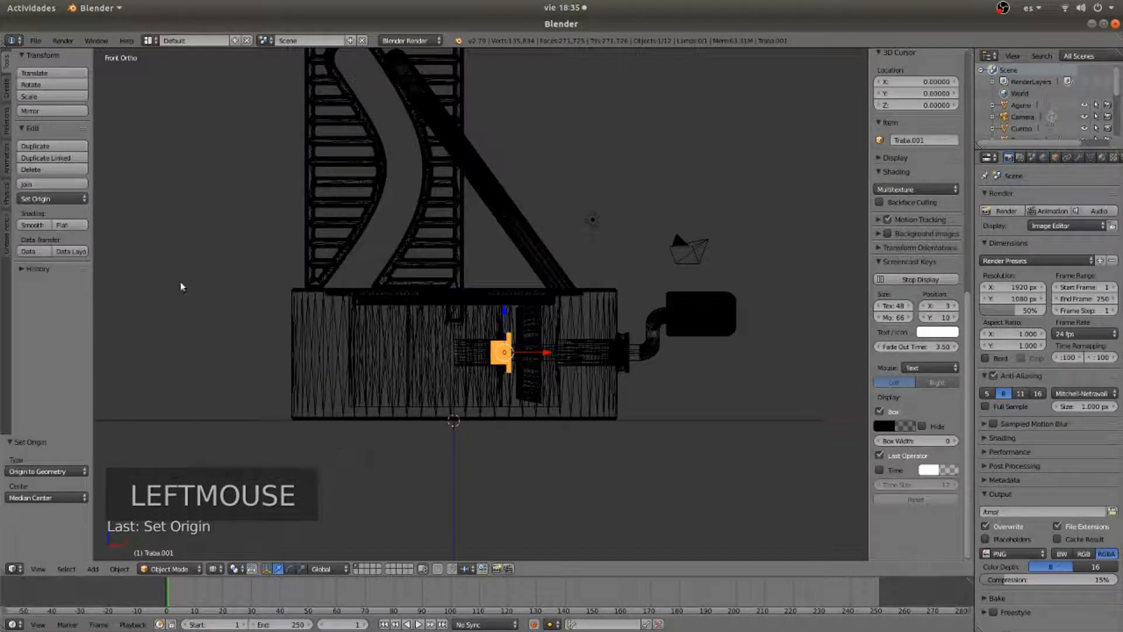
Rotate the Traba copy 180° about Y and move it about 1.53 units along X to the gear's crank side
key(r)
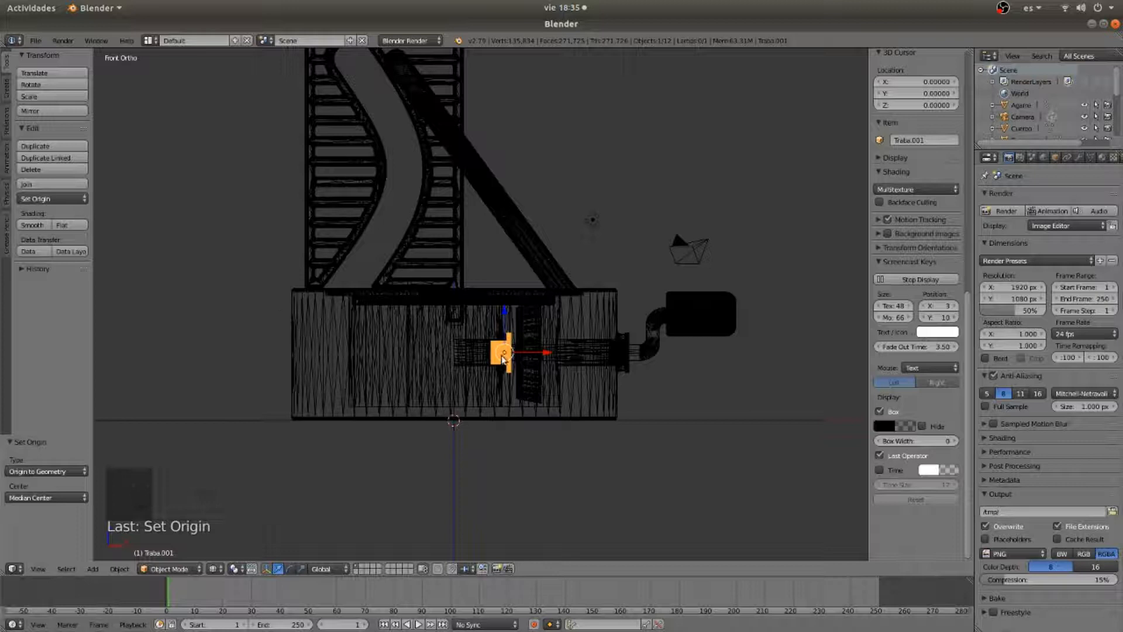
text(180)
key(Return)
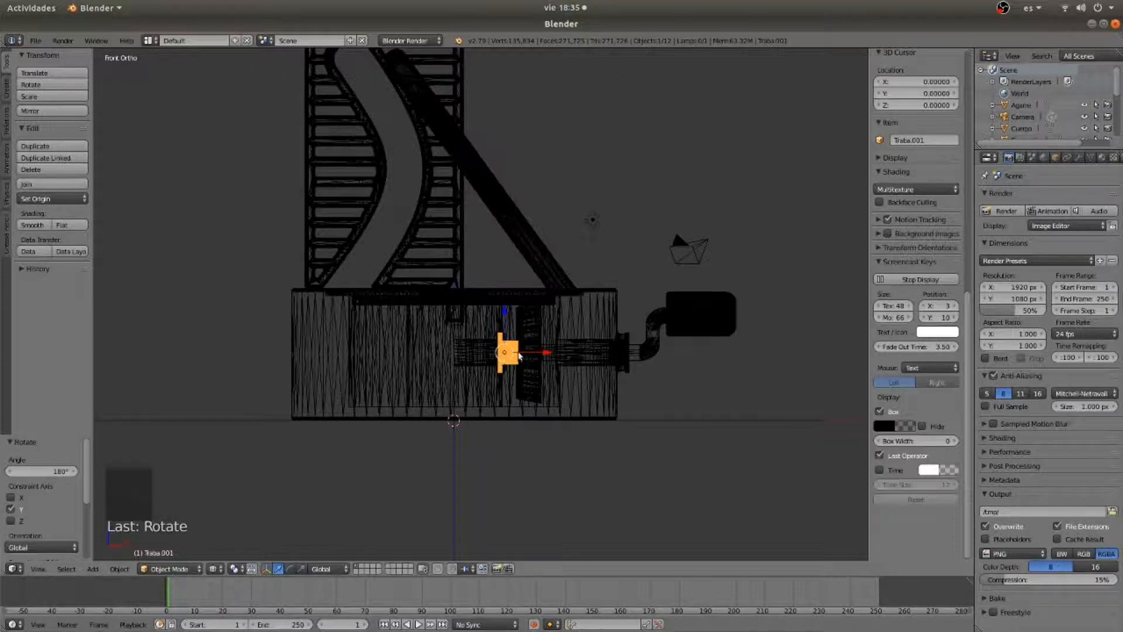
drag(544, 355, 600, 355)
Duplicate the flipped Traba part about -1.45 units along X, rotate the duplicate 180° about Y and nudge it about -0.07 along X
key(shift+d)
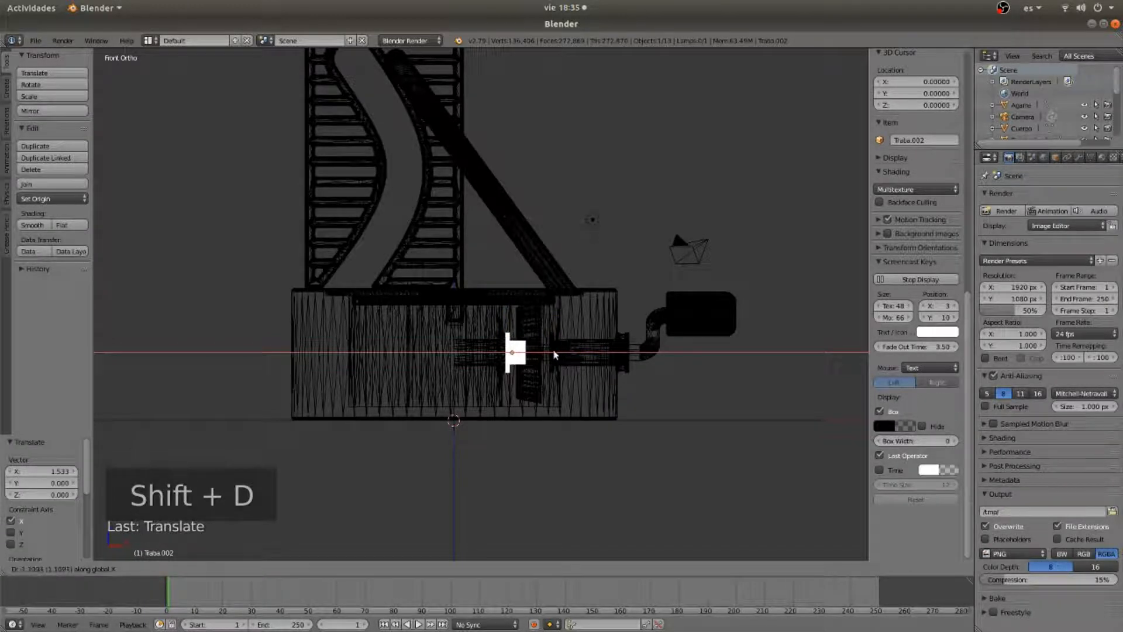
click(550, 354)
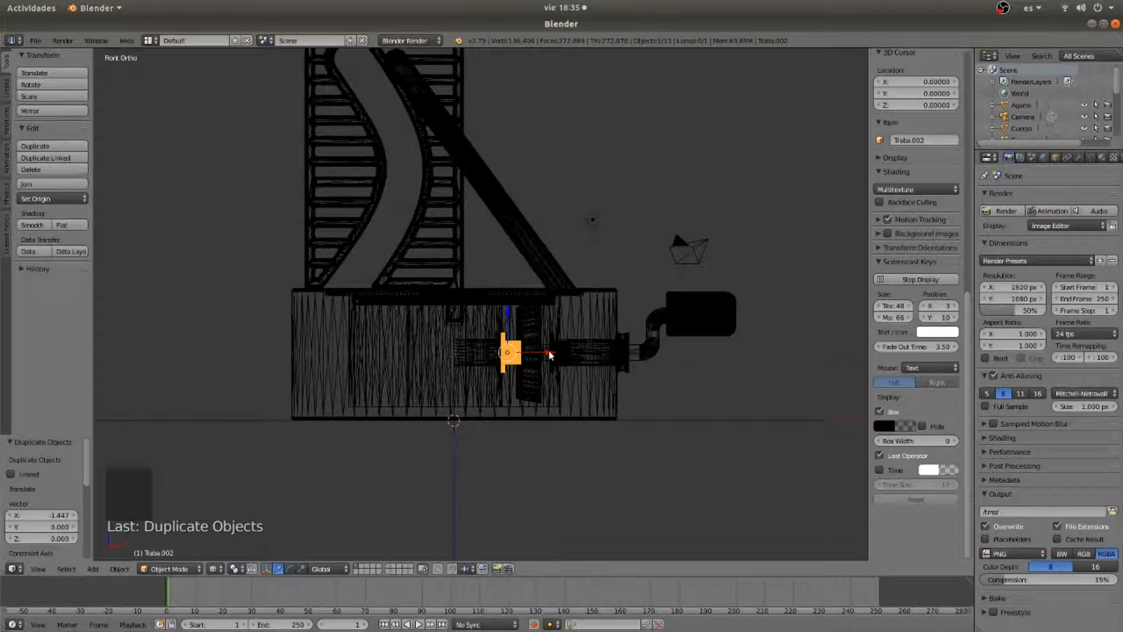
text(ry180)
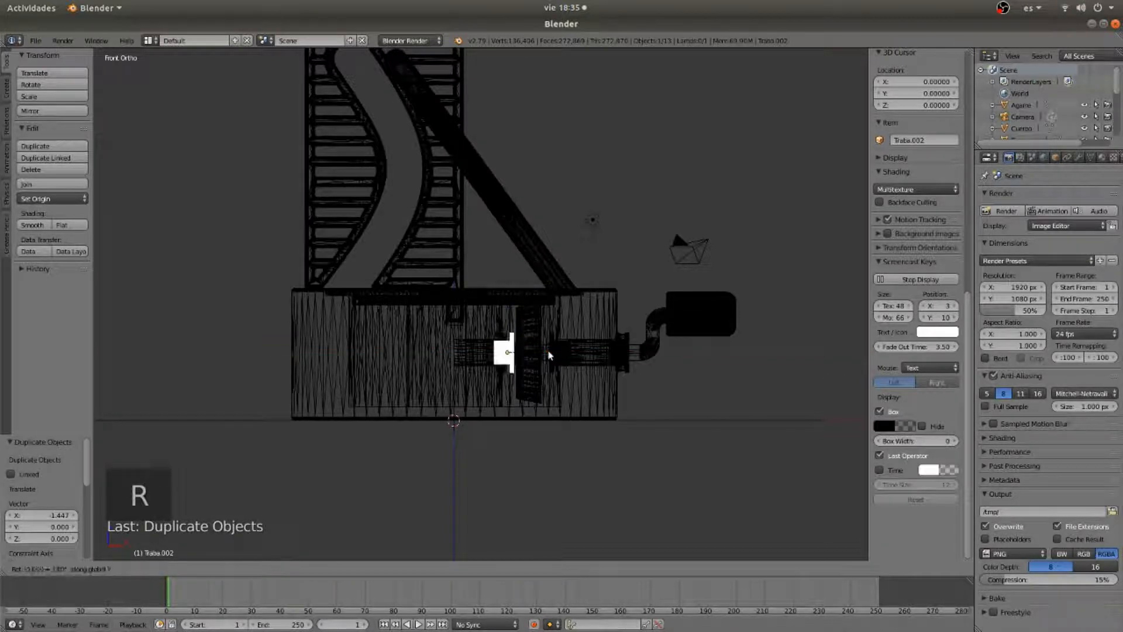
key(Return)
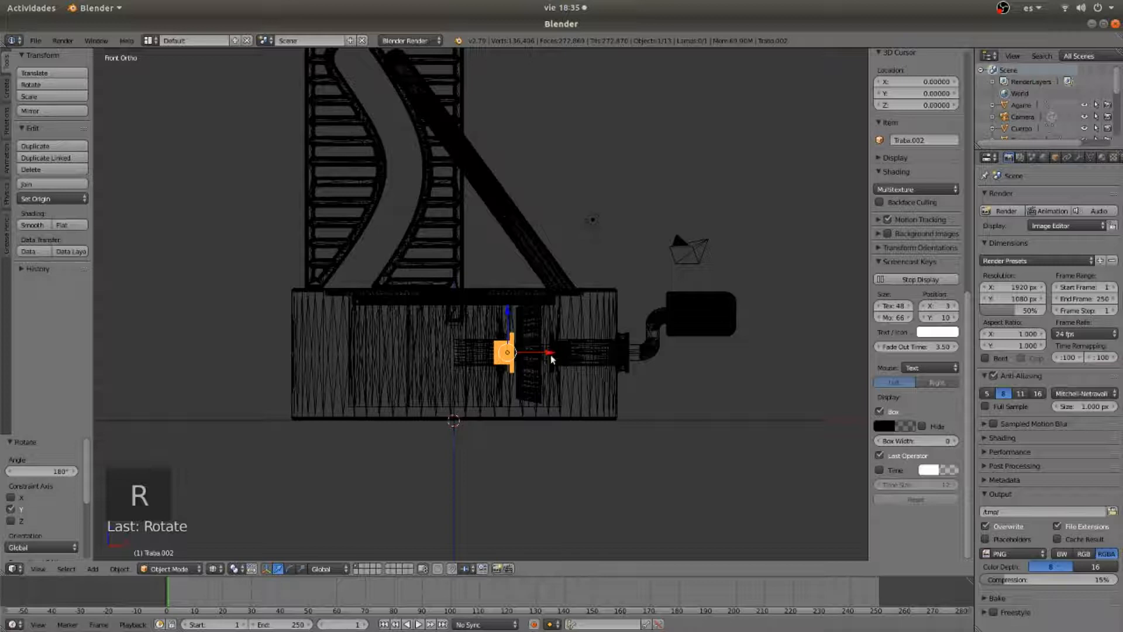
drag(552, 360, 548, 355)
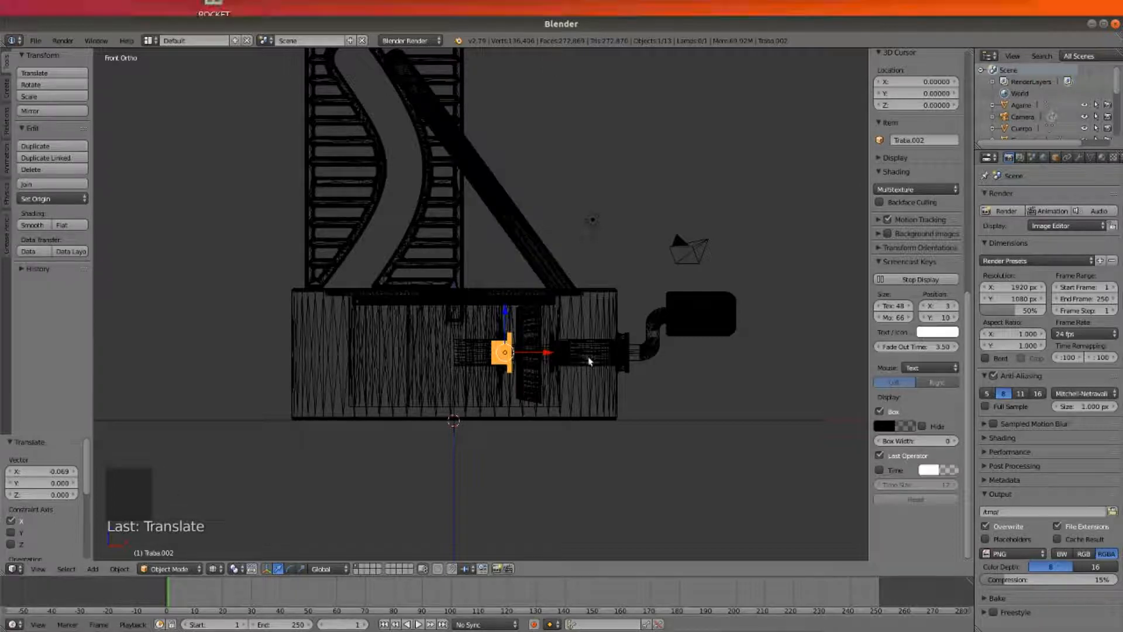
Parent the Agarre grip, the Engranaje gear and all three Traba parts to the Manija crank with the Object option
key(z)
mouse_move(647, 199)
shift+middle_down()
mouse_move(532, 226)
mouse_move(603, 237)
mouse_move(622, 256)
mouse_move(609, 250)
mouse_move(634, 231)
mouse_move(623, 250)
shift+middle_up()
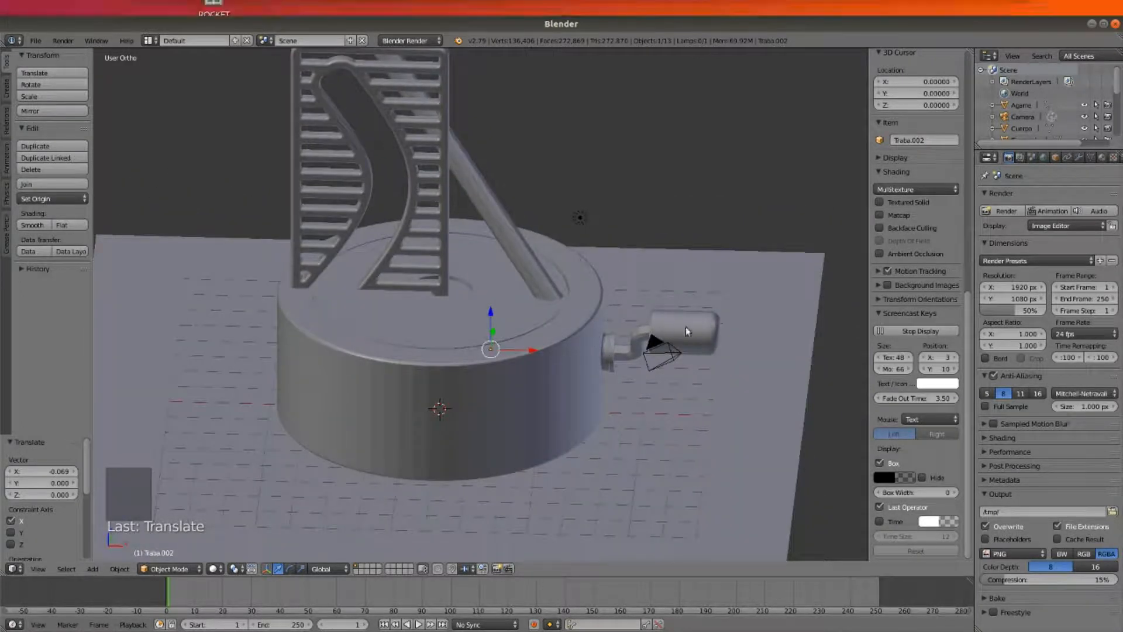
right_click(675, 339)
scroll(674, 339, up, 2)
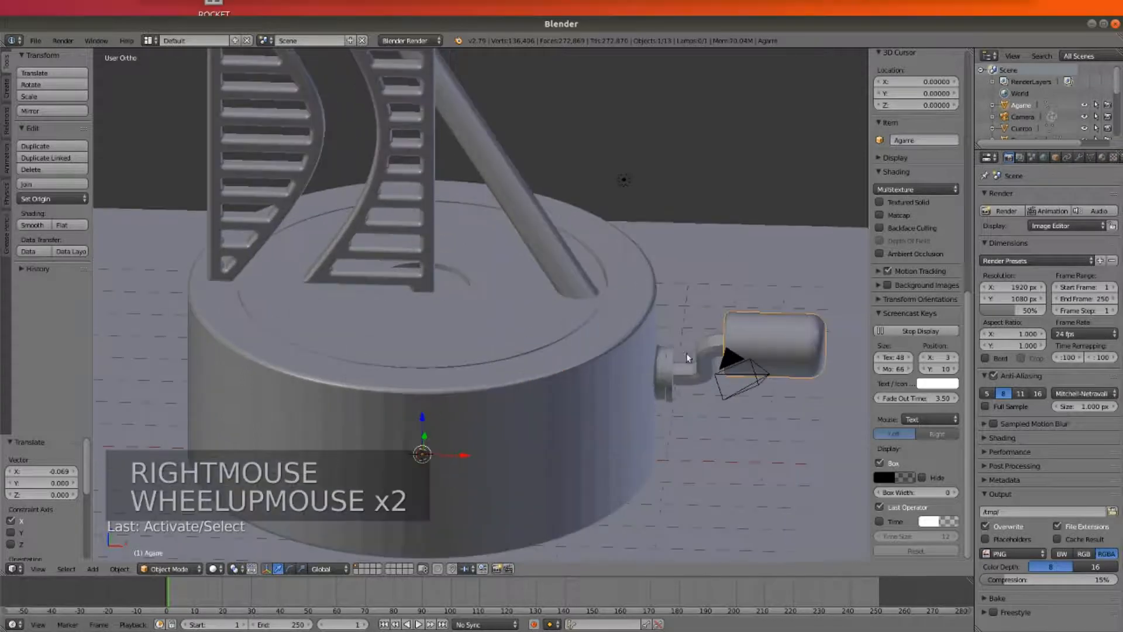
scroll(704, 349, down, 2)
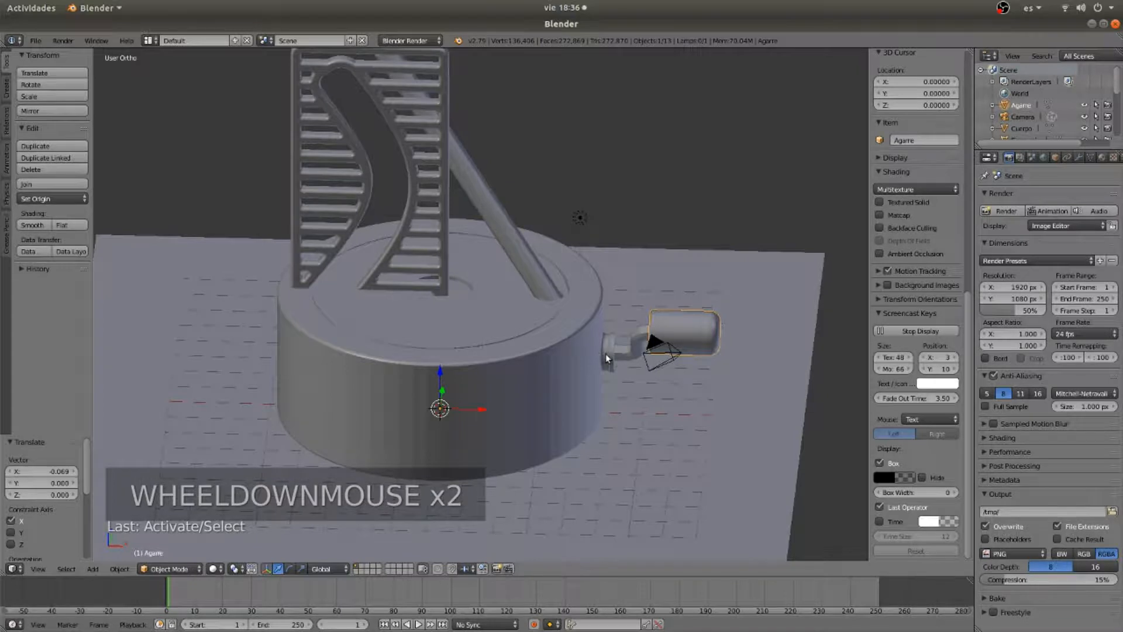
scroll(606, 353, up, 1)
key(z)
shift+right_click(643, 387)
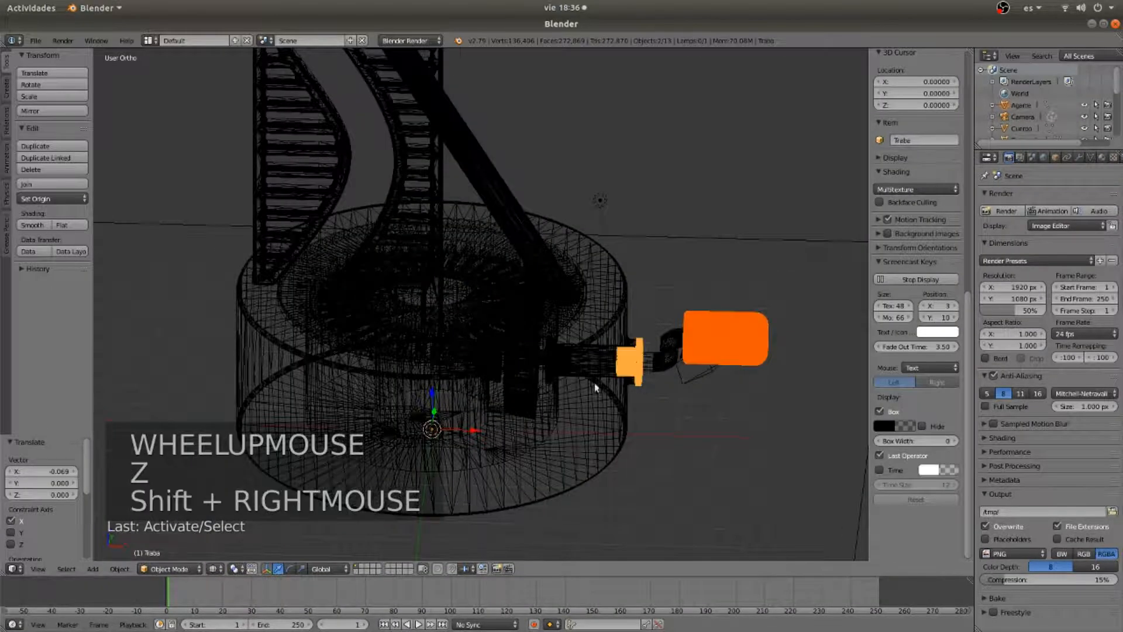
shift+right_click(525, 395)
scroll(528, 393, up, 2)
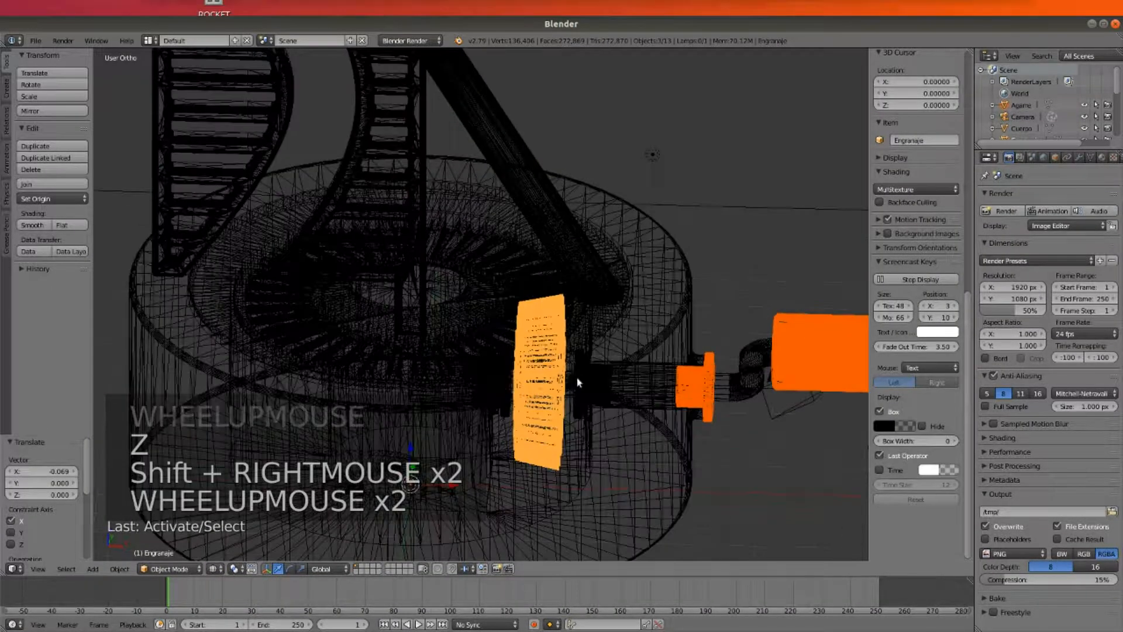
shift+right_click(579, 417)
shift+right_click(634, 336)
shift+right_click(667, 265)
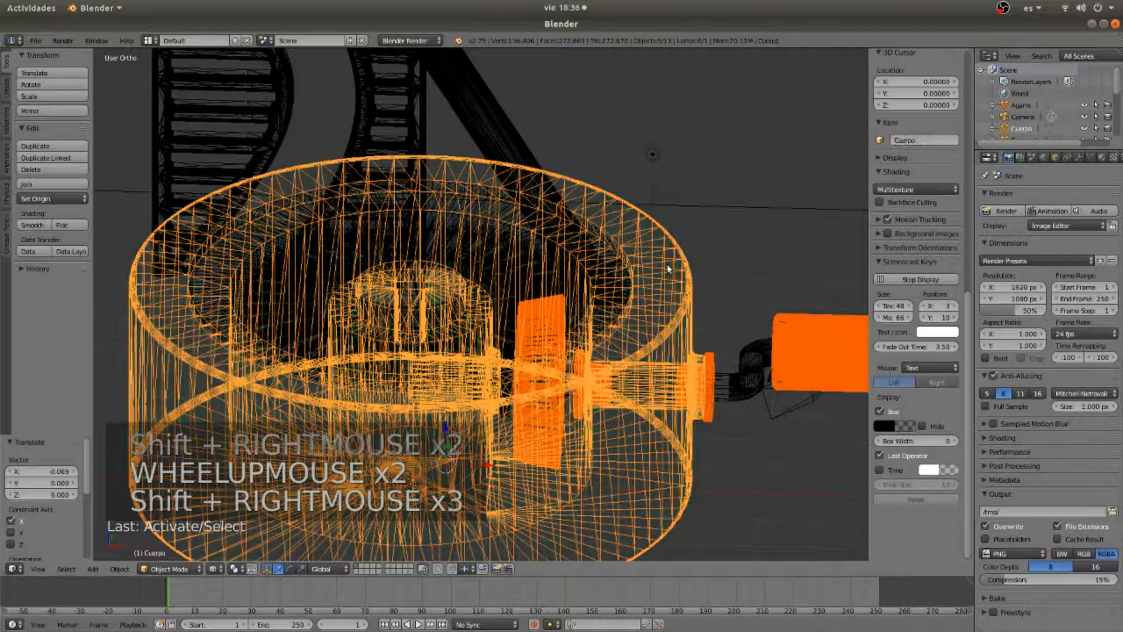
shift+right_click(667, 264)
shift+right_click(505, 416)
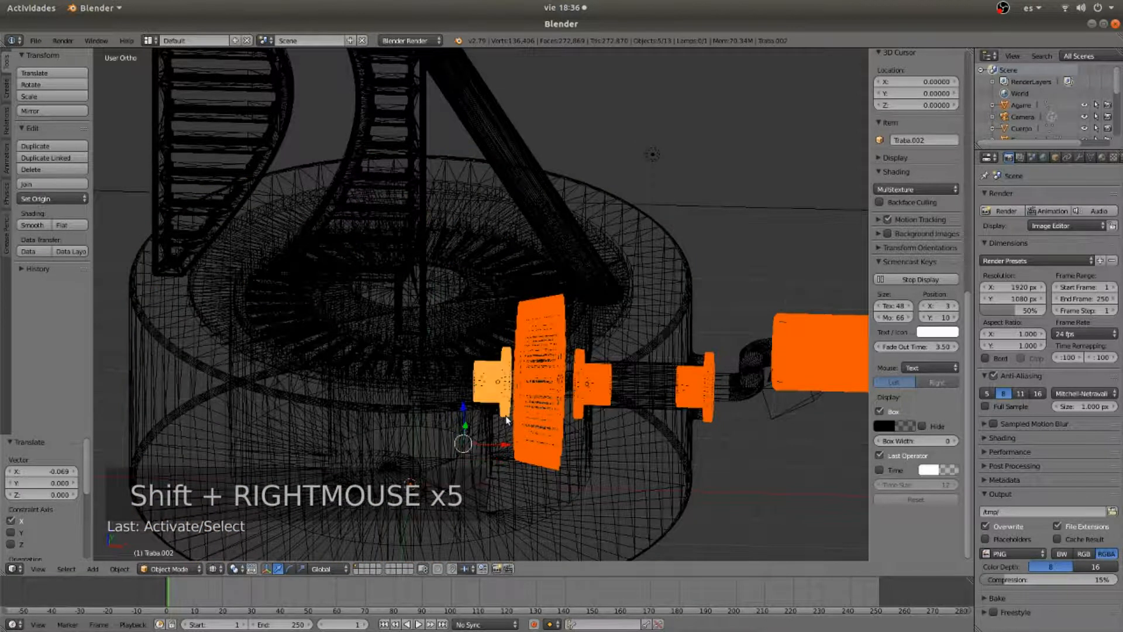
scroll(556, 392, down, 1)
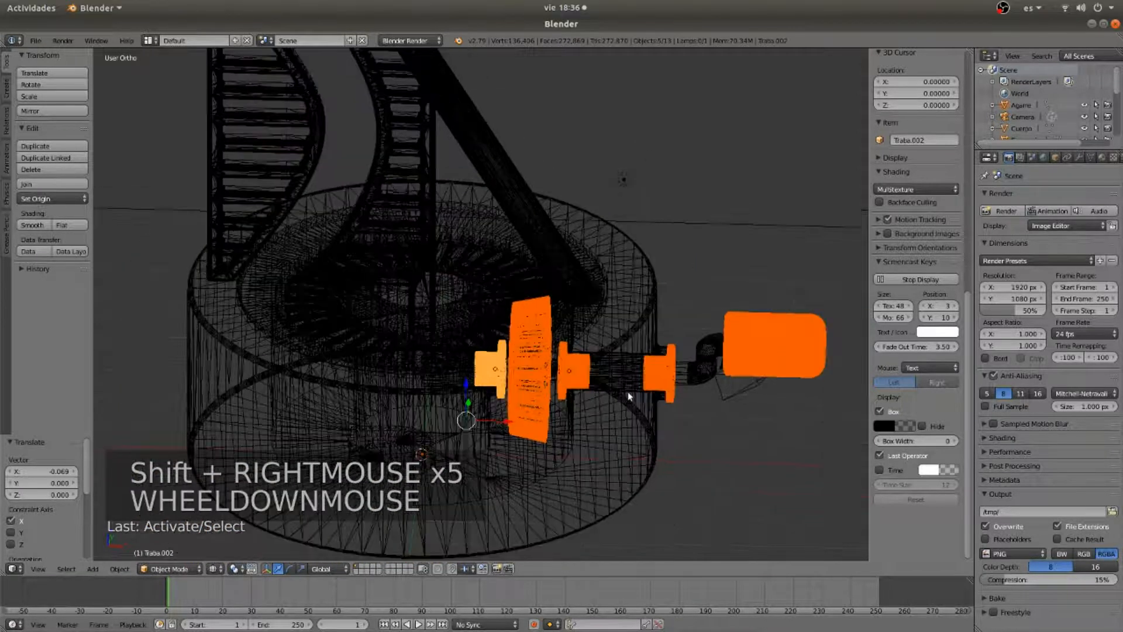
shift+right_click(685, 382)
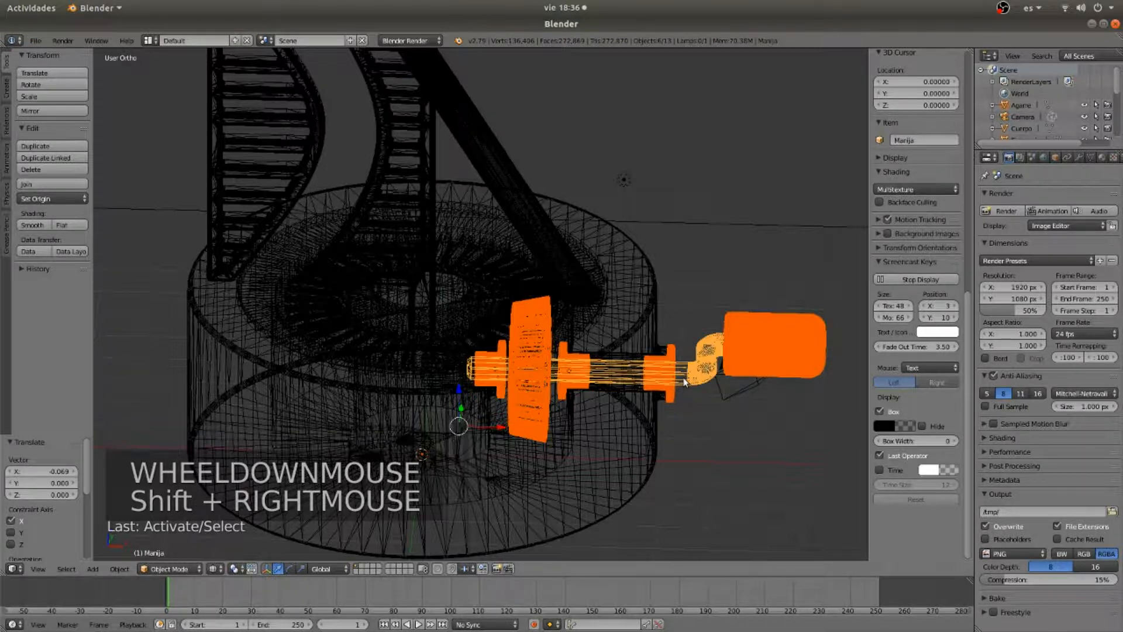
key(ctrl+p)
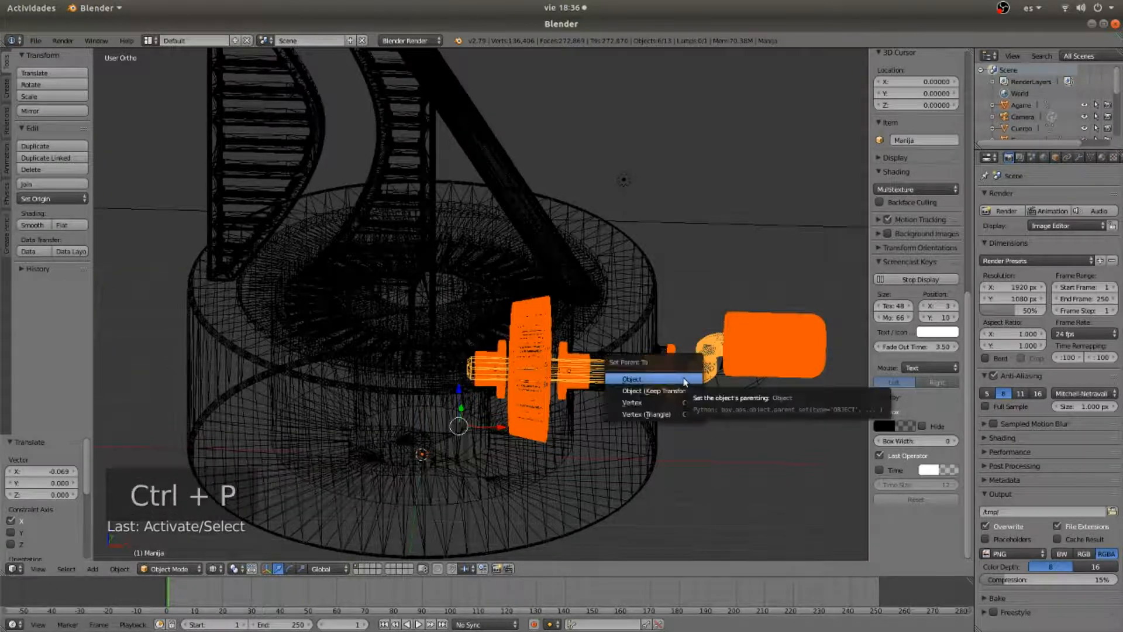
click(685, 382)
Test moving the Manija crank together with its parented parts, and cancel the move
right_click(708, 354)
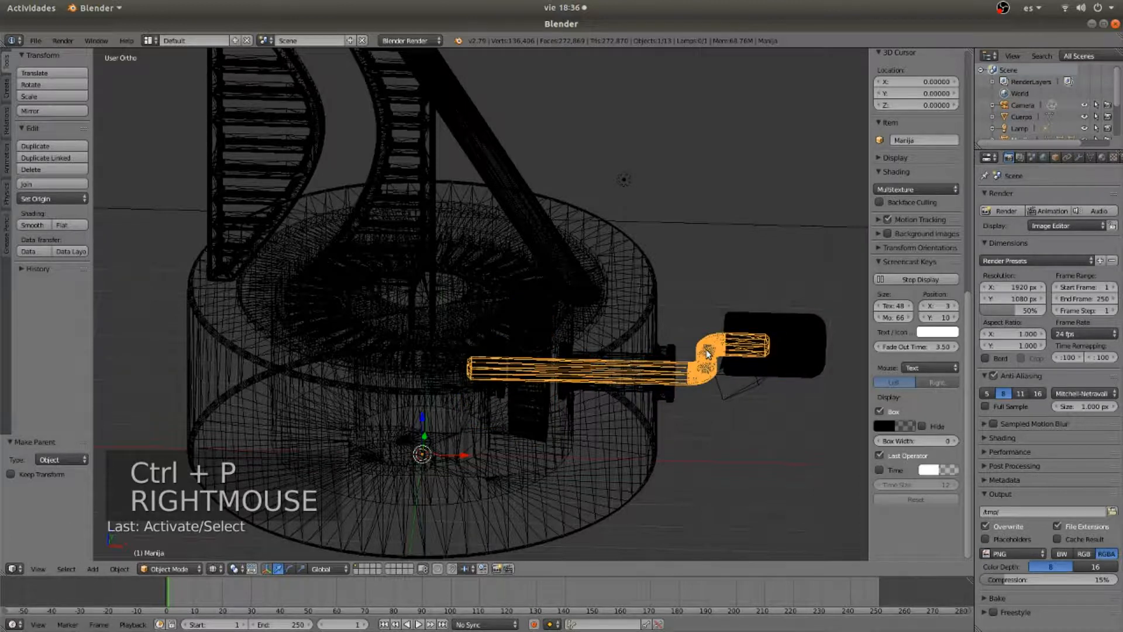
key(g)
key(g)
right_click(730, 351)
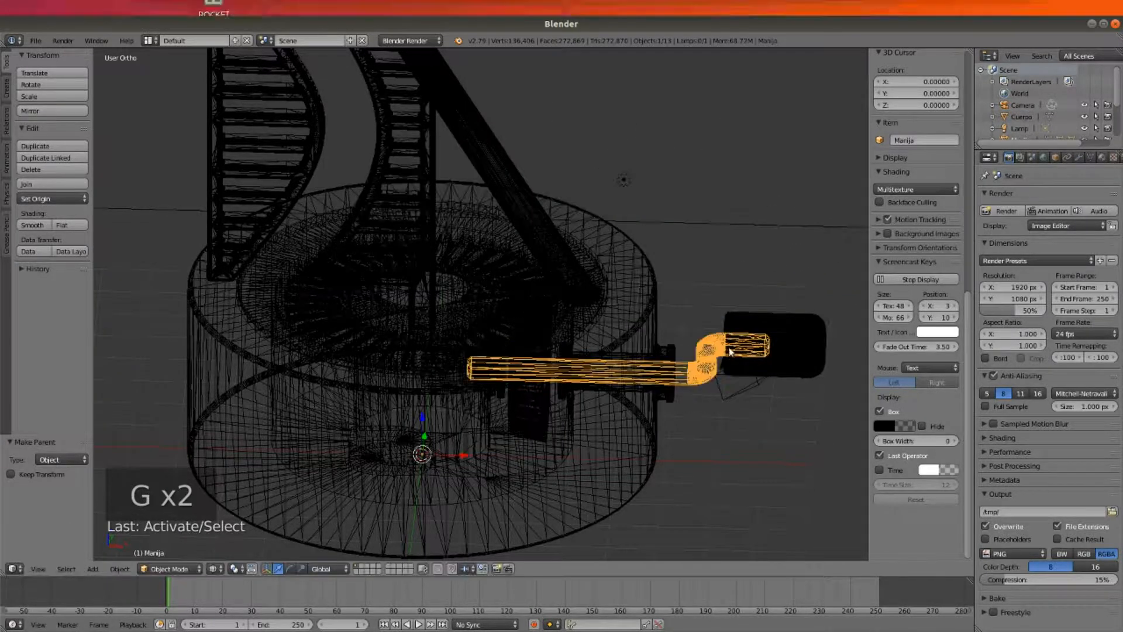
Parent the Plato disc, the Vela frame and the Manija crank to the Cuerpo body with the Object option
scroll(506, 419, down, 1)
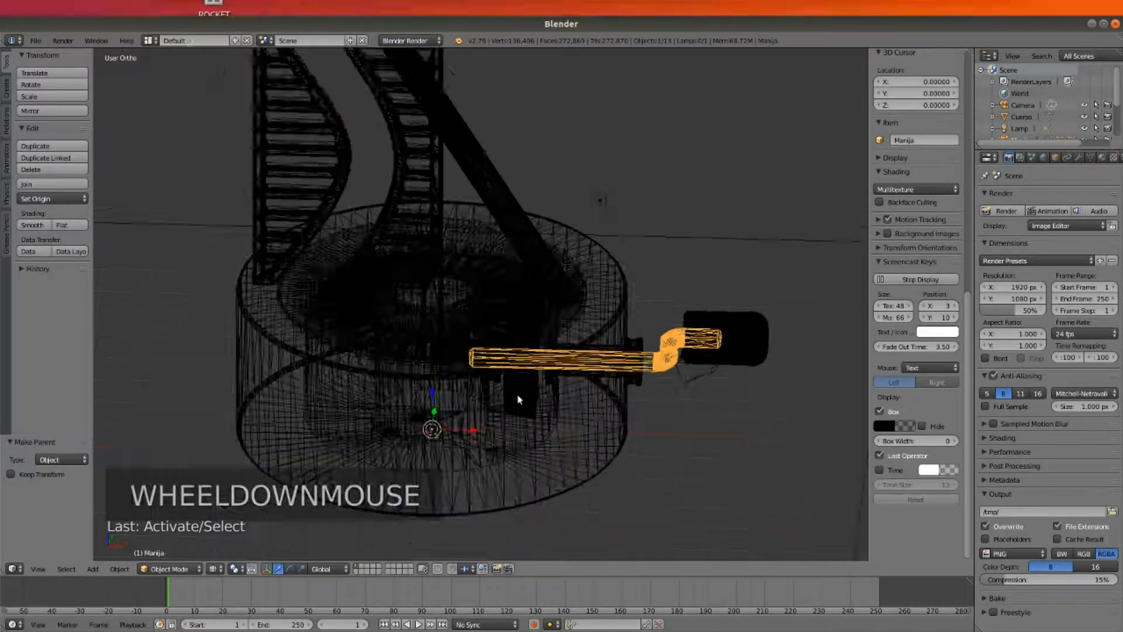
scroll(514, 395, up, 3)
scroll(512, 399, down, 2)
scroll(512, 400, down, 2)
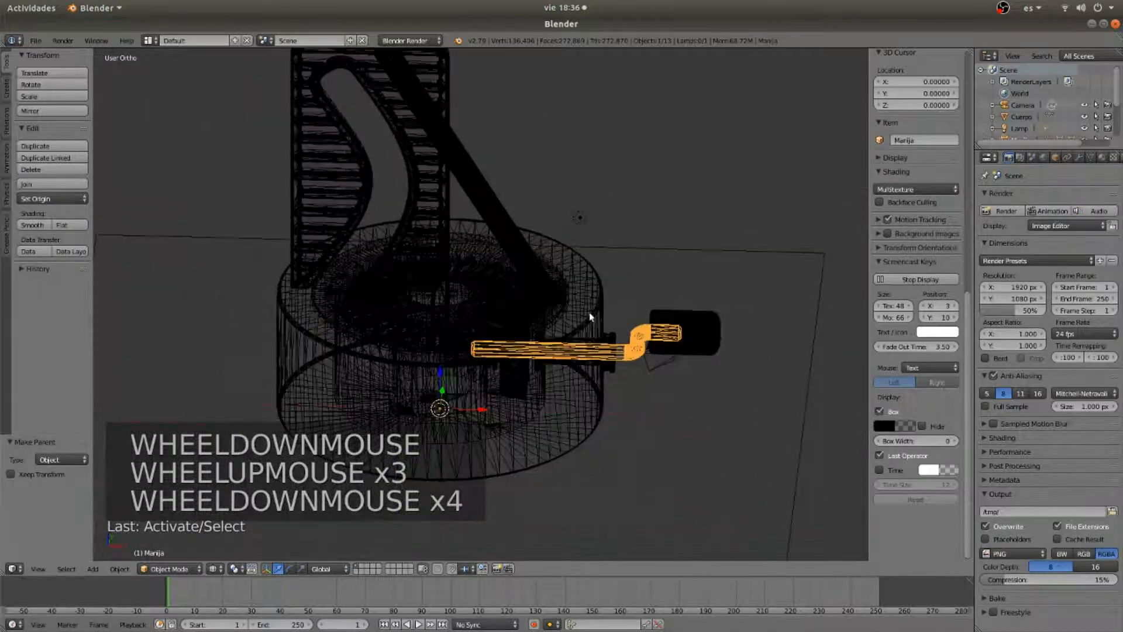
right_click(540, 319)
right_click(541, 317)
key(z)
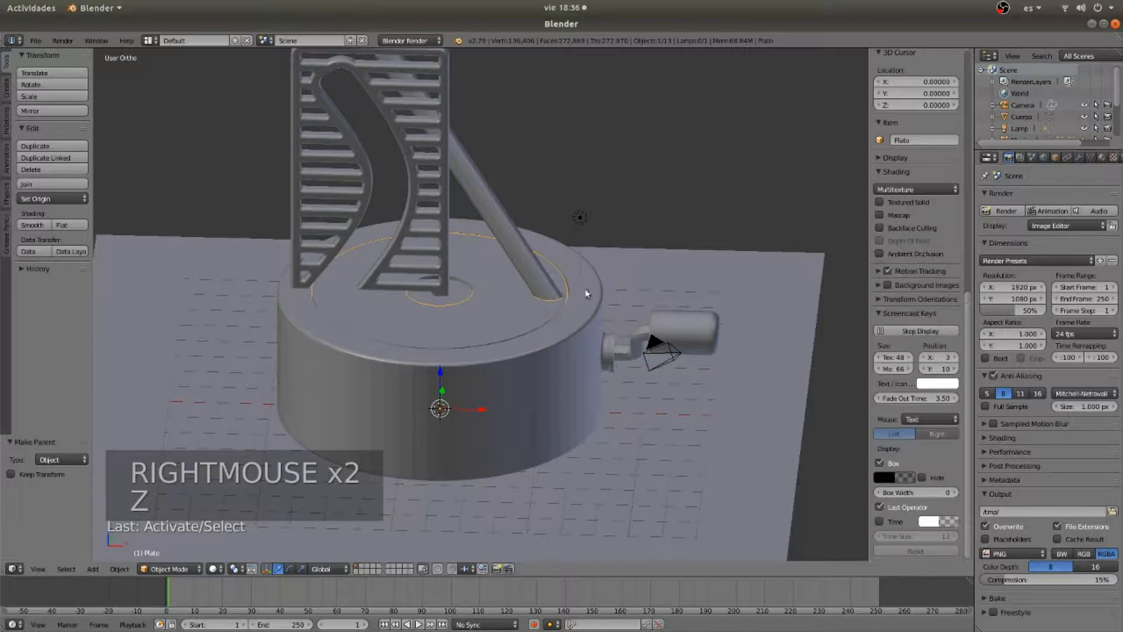
shift+right_click(412, 196)
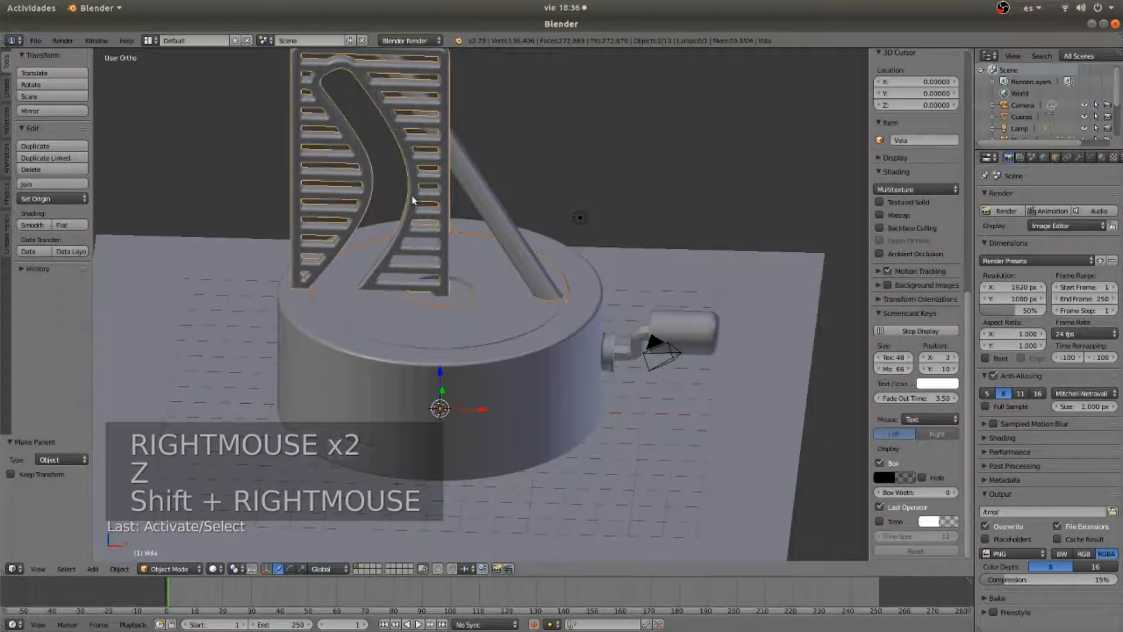
shift+right_click(630, 349)
shift+right_click(554, 370)
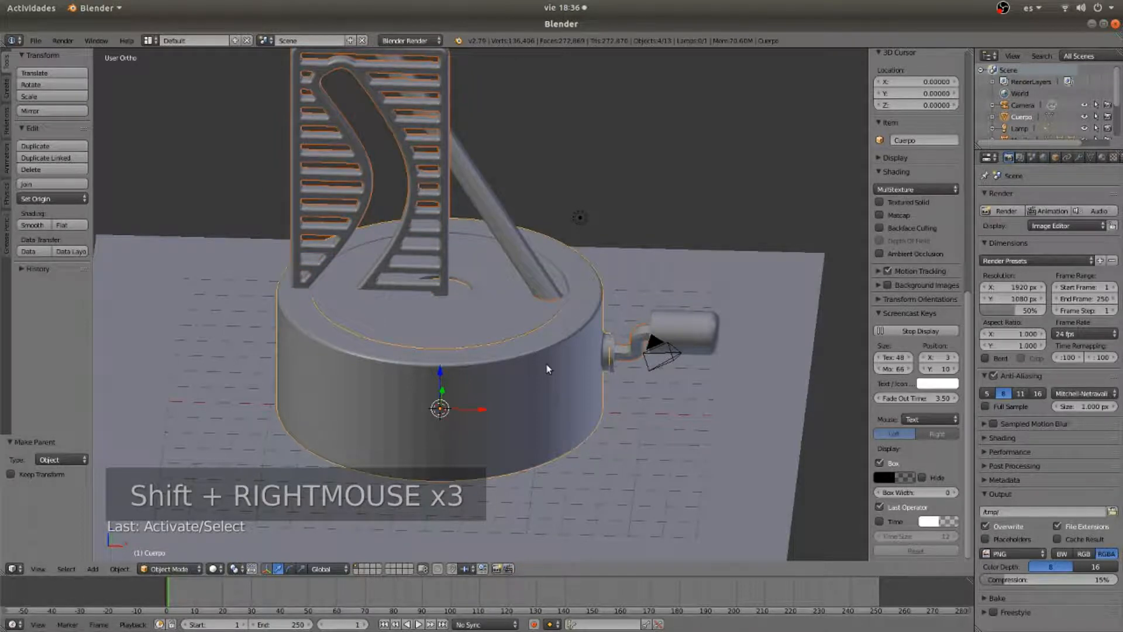
key(ctrl+p)
click(548, 367)
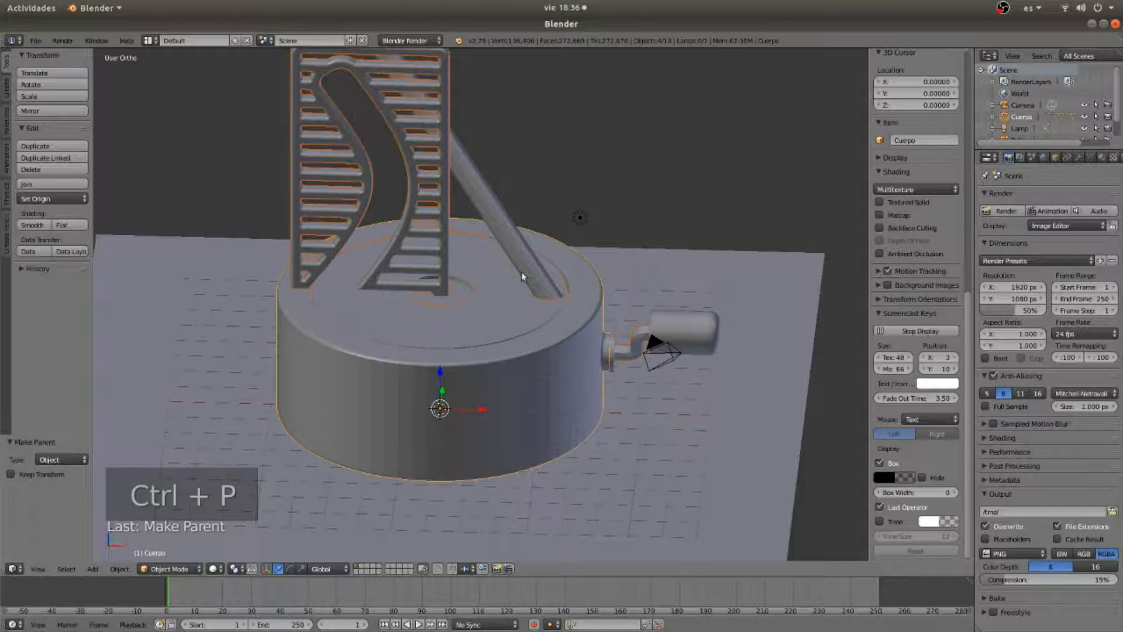
Parent the slanted rod to the Plato disc with the Object option
right_click(520, 258)
shift+right_click(480, 323)
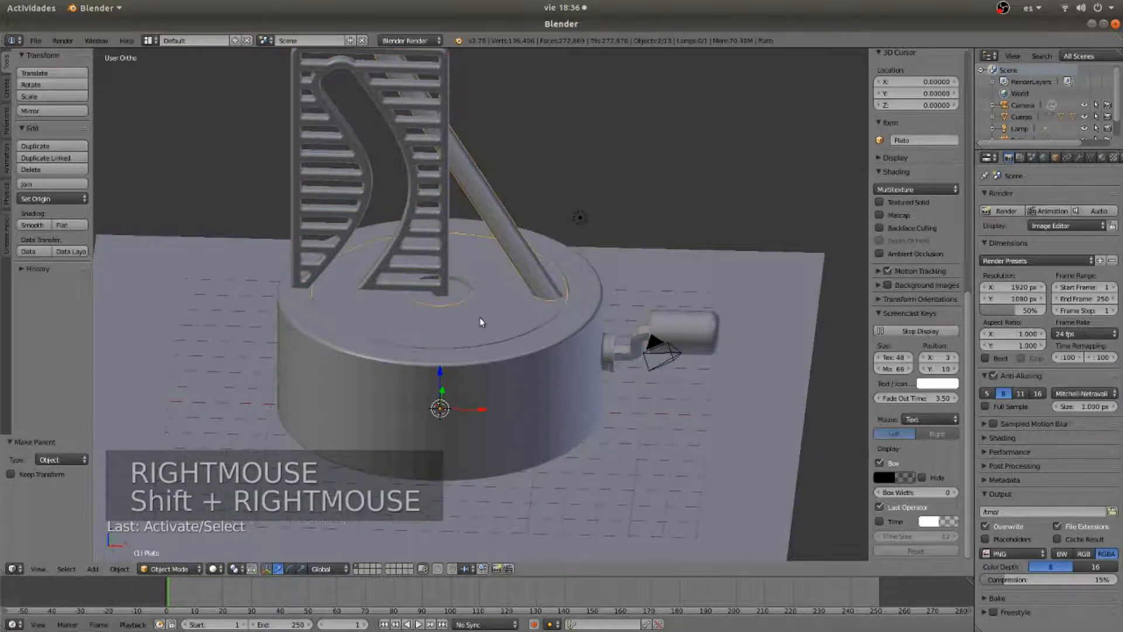
key(ctrl+p)
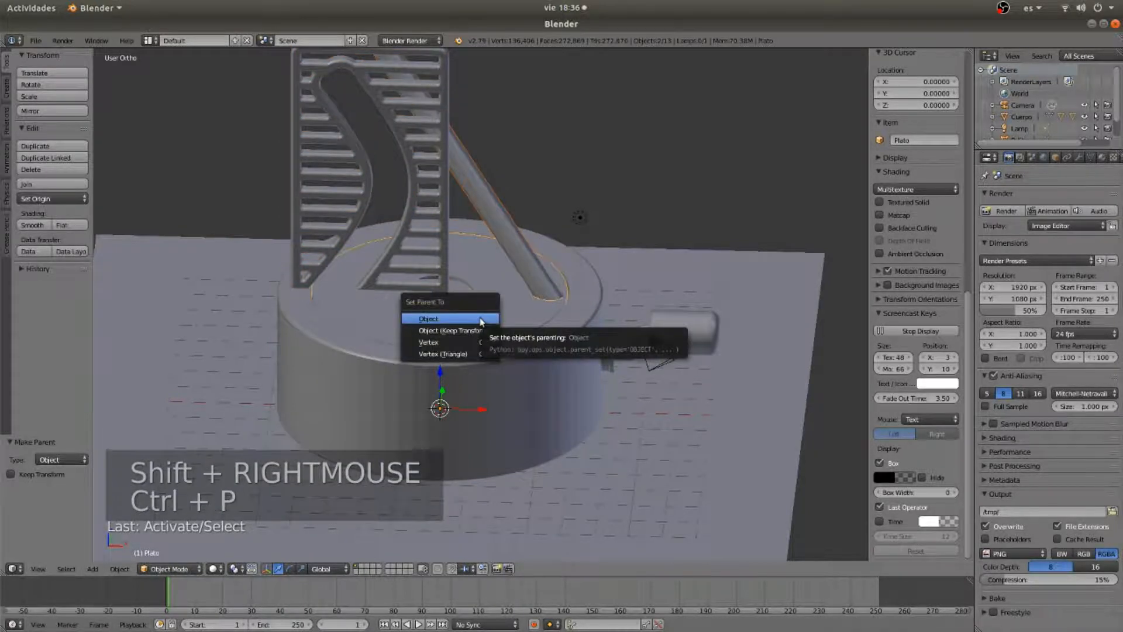
click(479, 319)
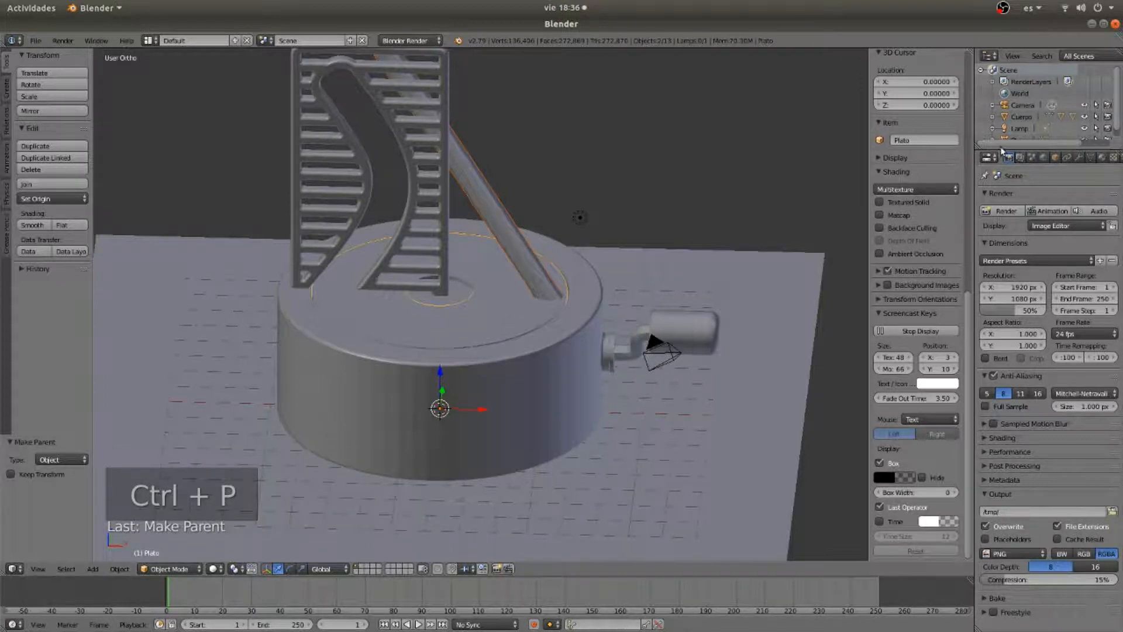
Enlarge the Outliner and examine the child objects under Cuerpo, Manija and Plato
drag(1002, 149, 1002, 232)
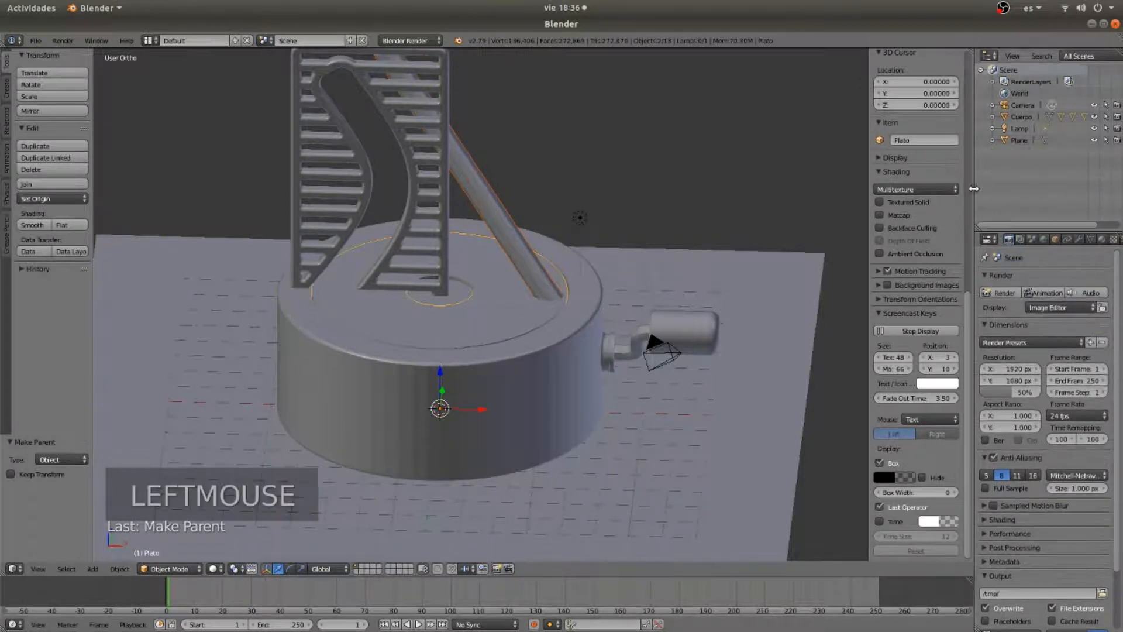
drag(974, 179, 844, 182)
click(864, 117)
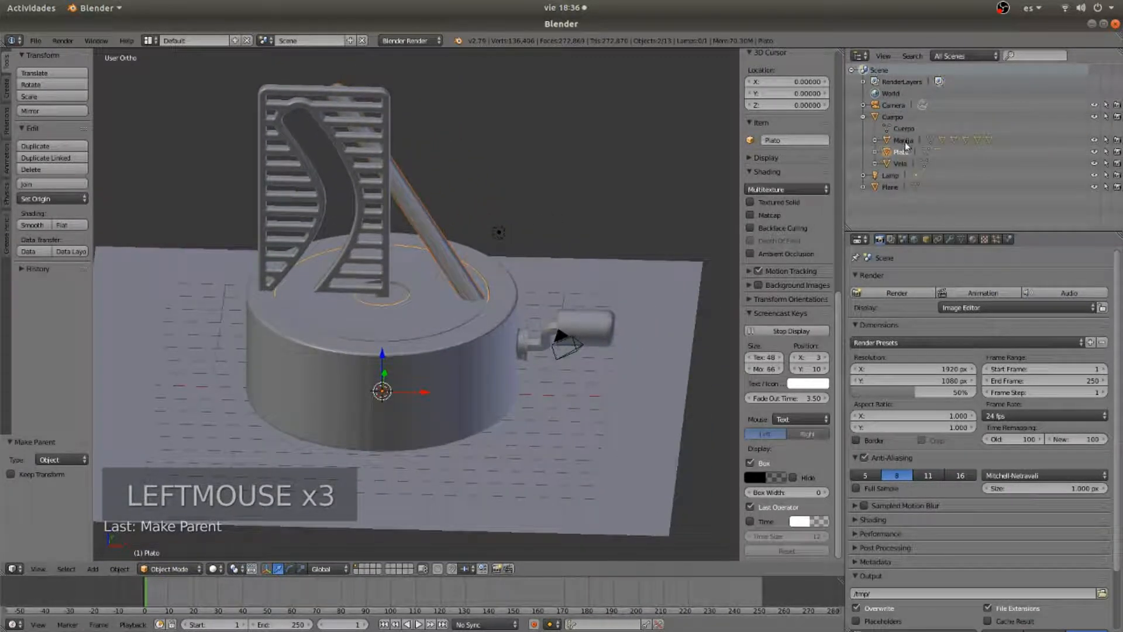
click(875, 141)
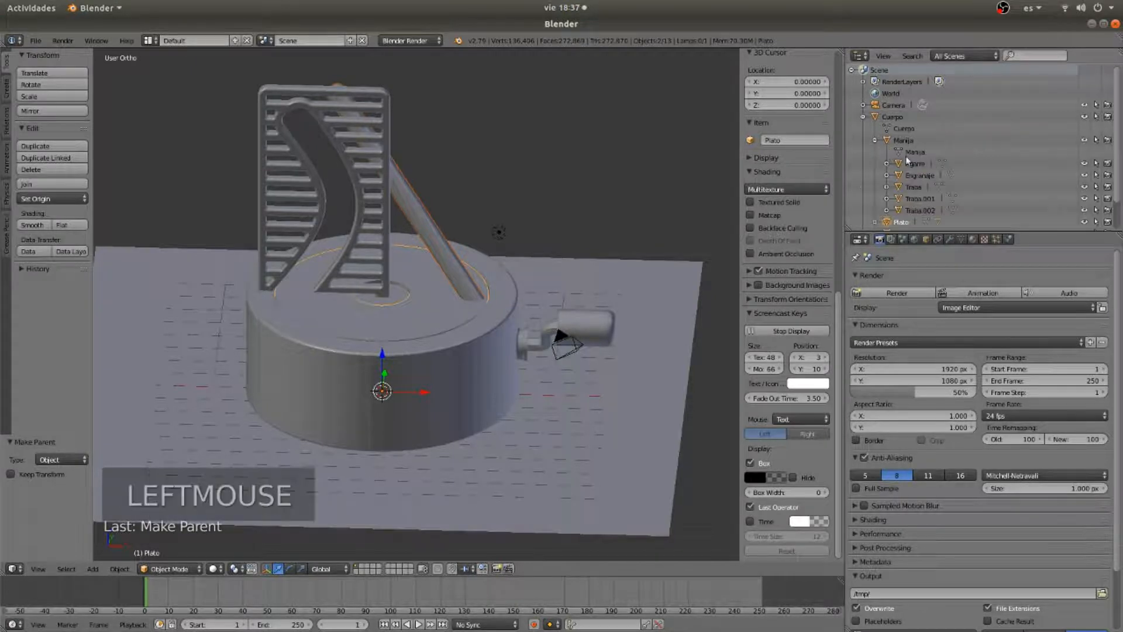
click(875, 141)
click(875, 152)
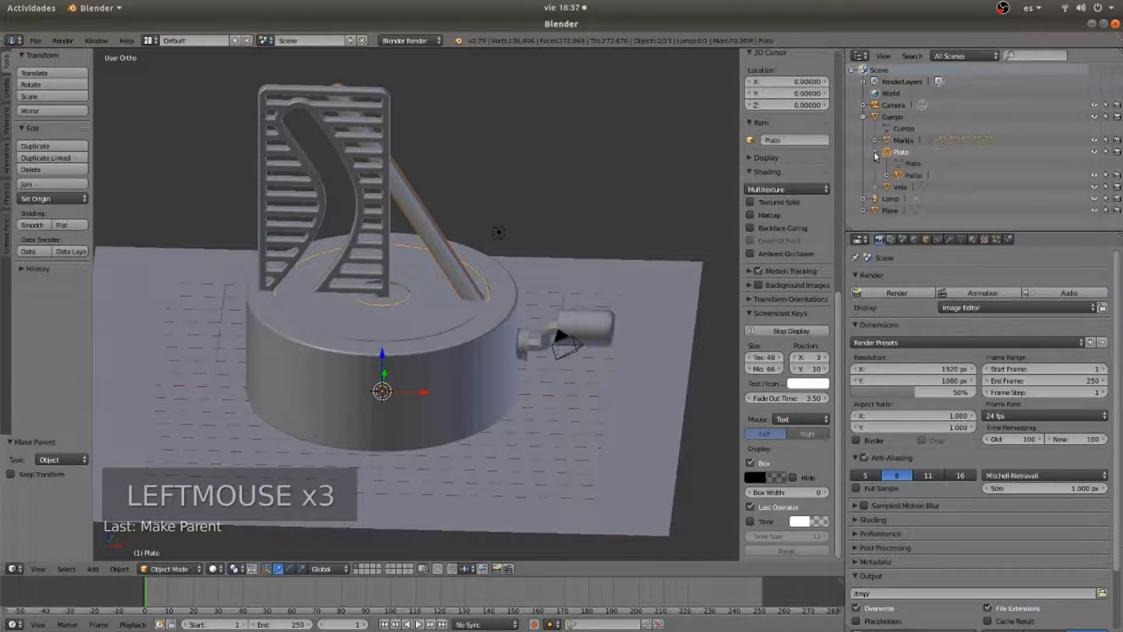
click(876, 153)
click(864, 117)
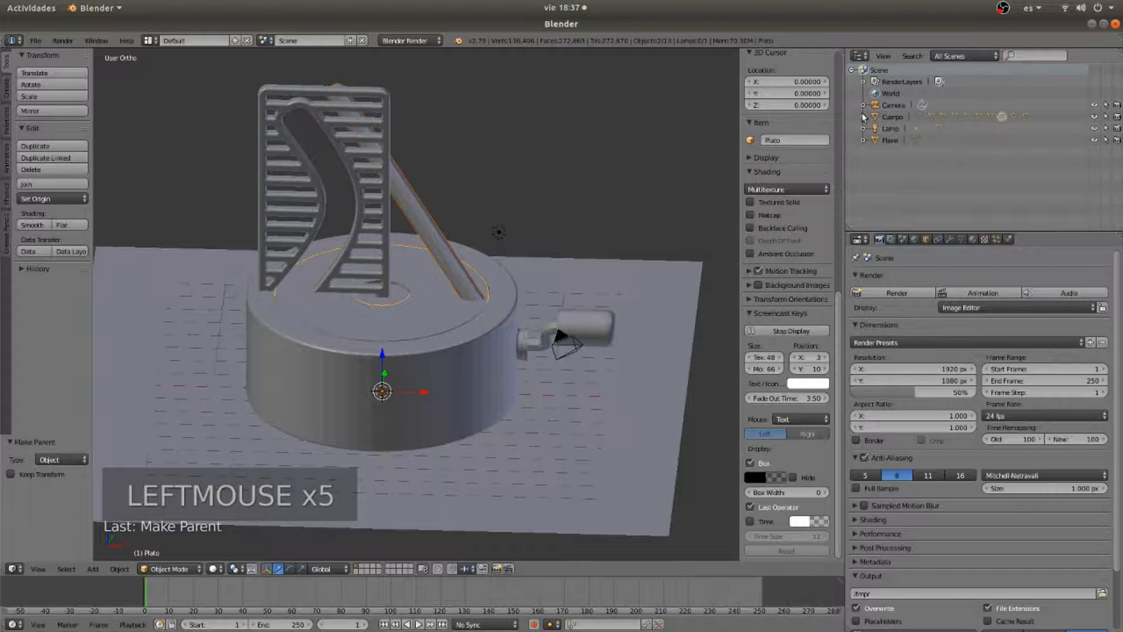
Test moving the Cuerpo body about 0.47, 0.92 and 1.77 units along X, Y and Z, and clear its location
right_click(469, 347)
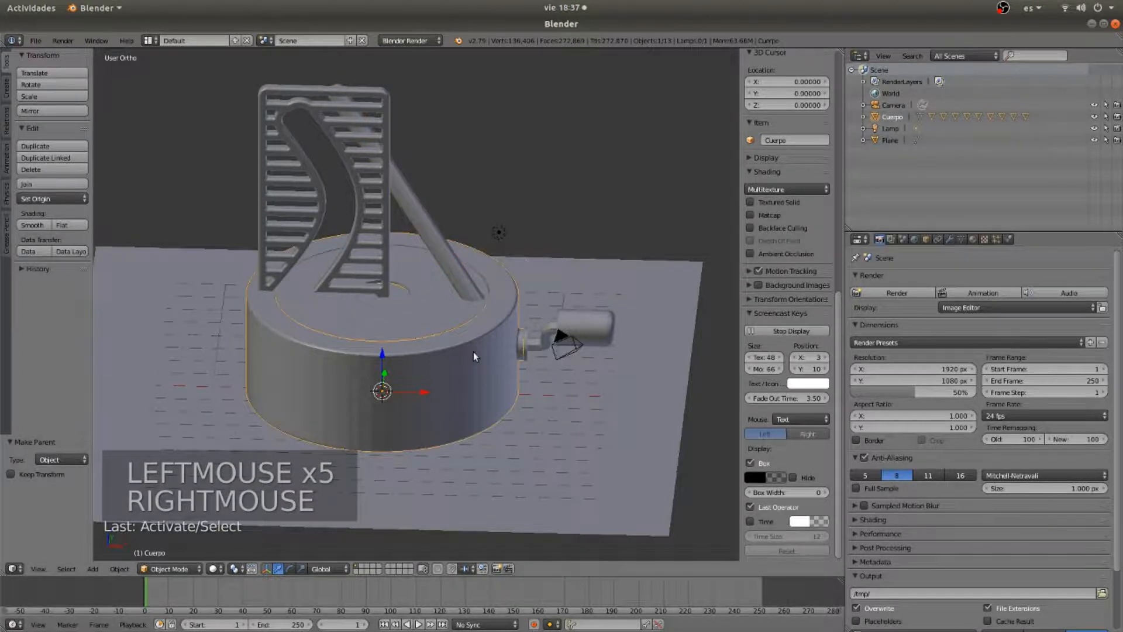
key(g)
key(g)
click(444, 268)
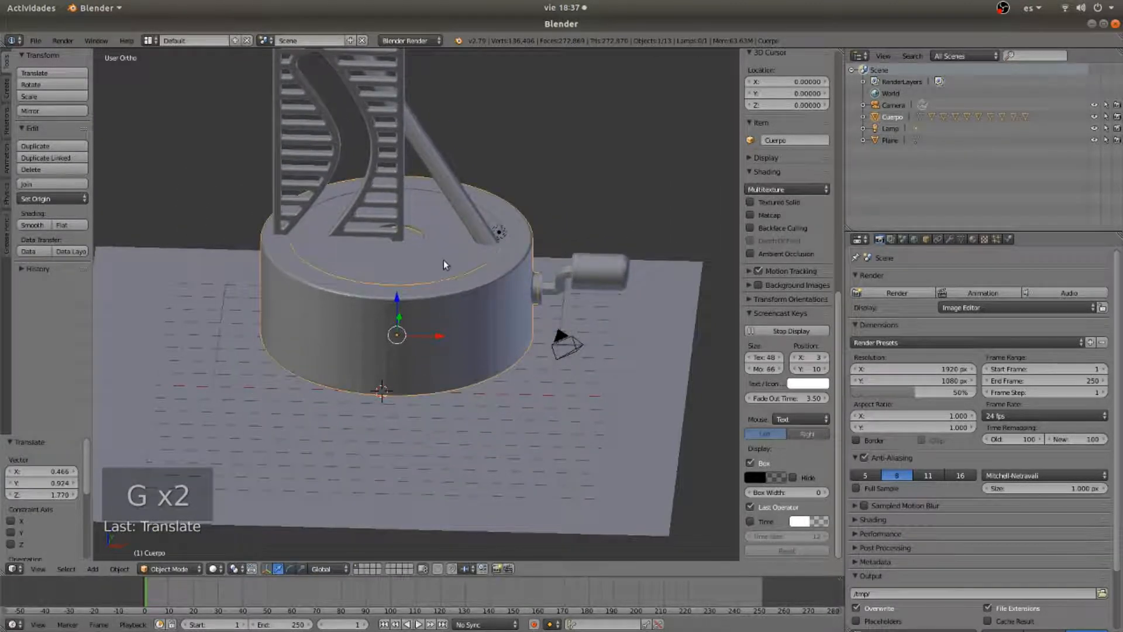
key(alt+g)
Try rotating the Plato disc and its attached rod about the global Z axis
right_click(434, 316)
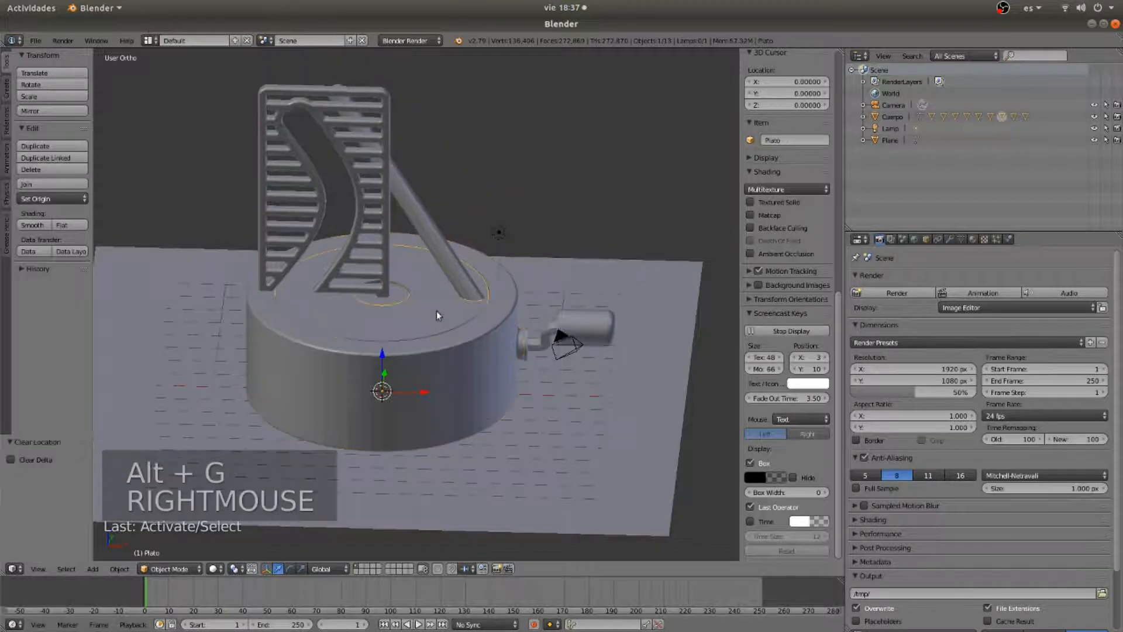
key(r)
key(r)
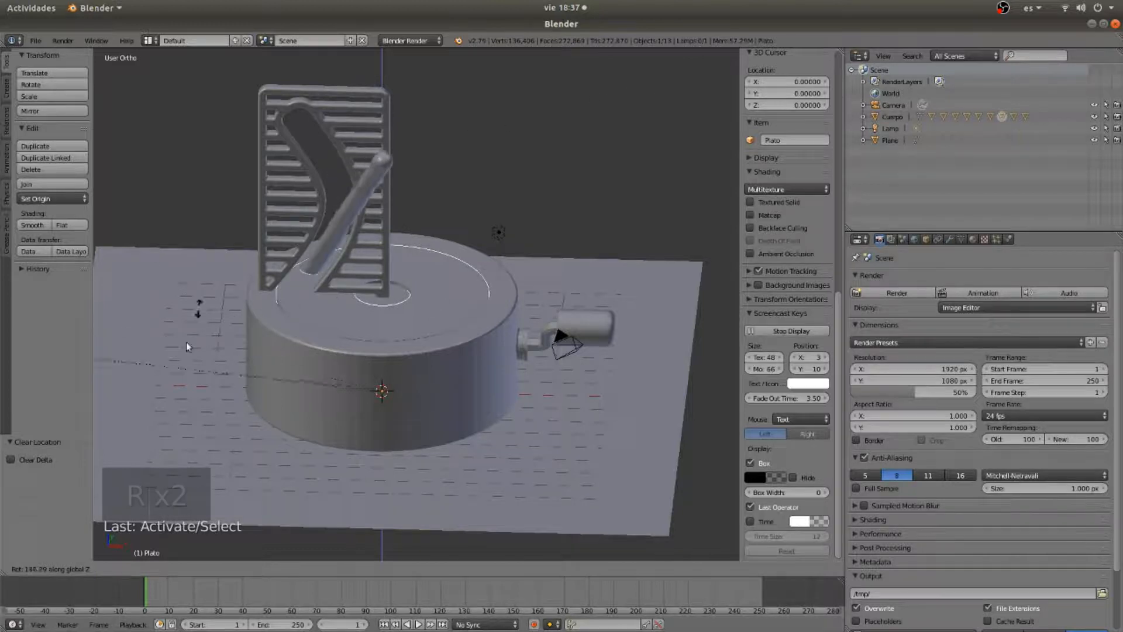
click(202, 242)
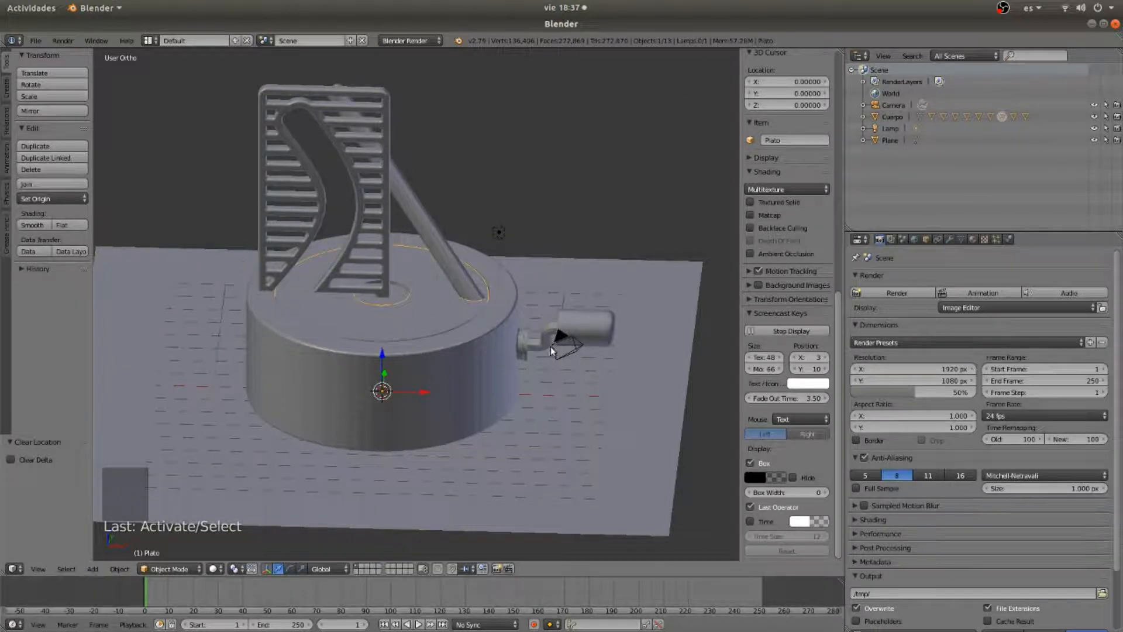
Try rotating the Manija crank and its attached parts about the global X axis
right_click(548, 346)
key(r)
key(x)
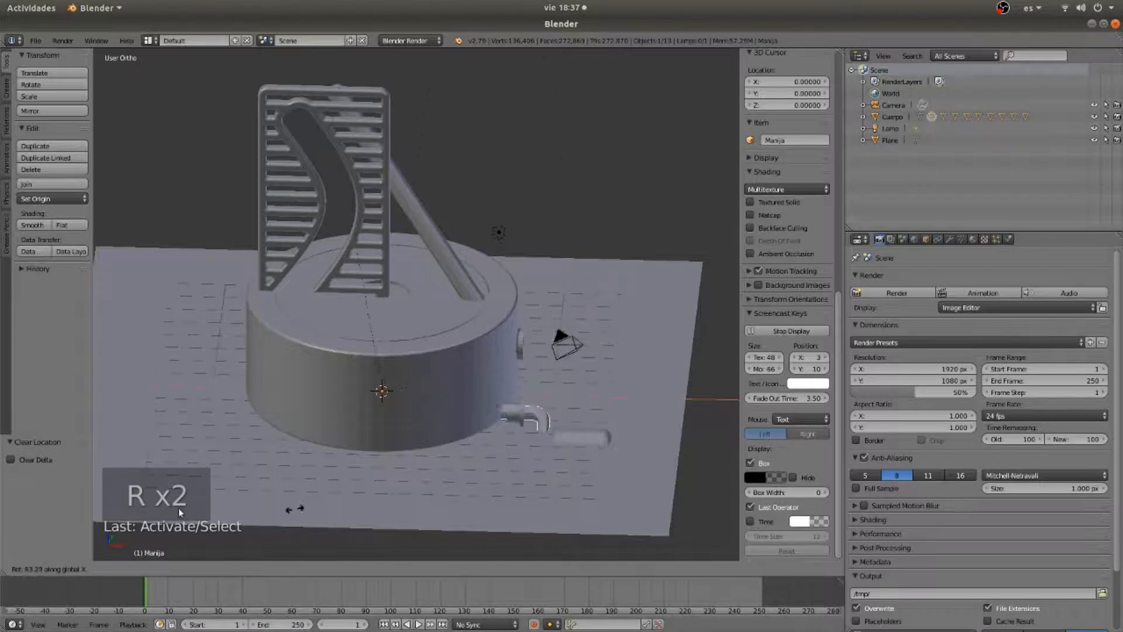
right_click(683, 391)
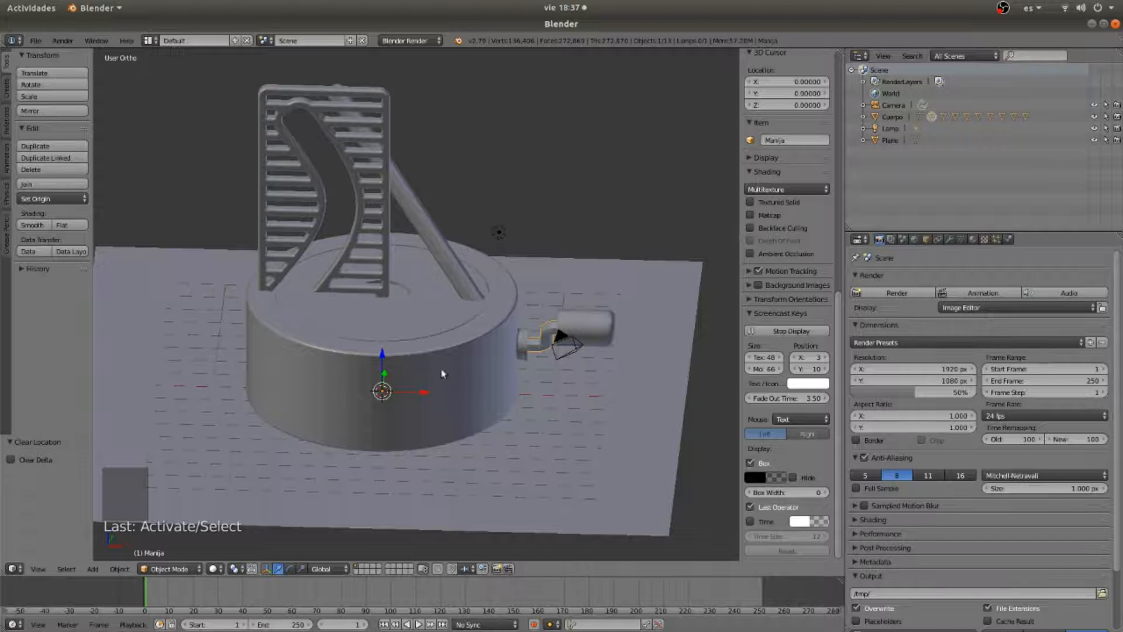
Collapse the viewport's Shading and Screencast Keys settings and set the 3D cursor's Z location to 2
click(753, 174)
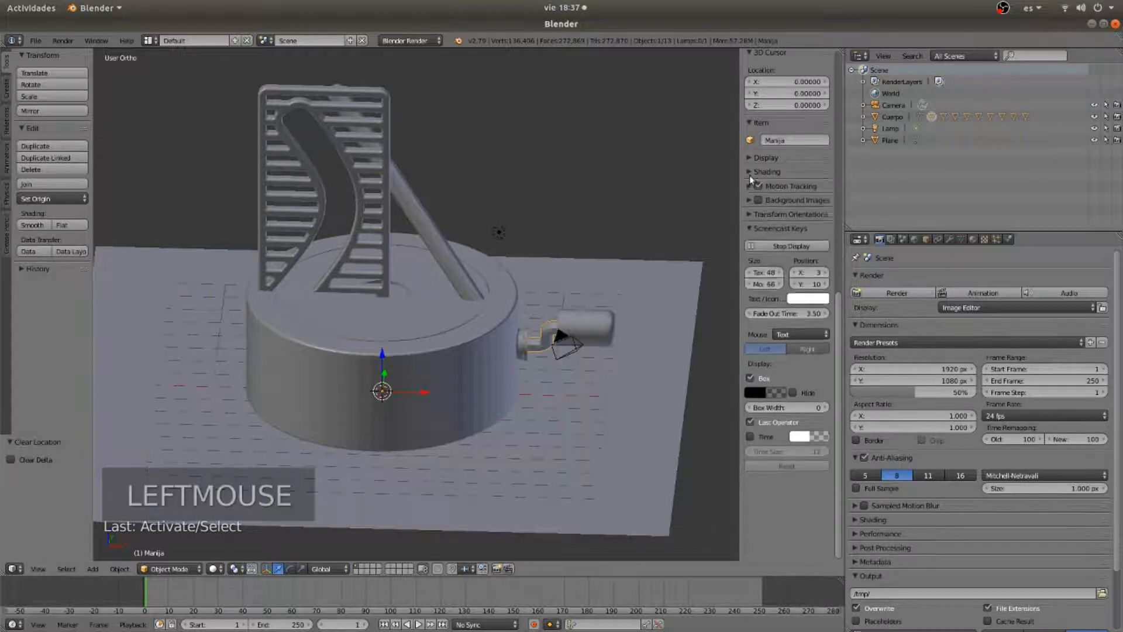
click(749, 228)
scroll(750, 158, up, 4)
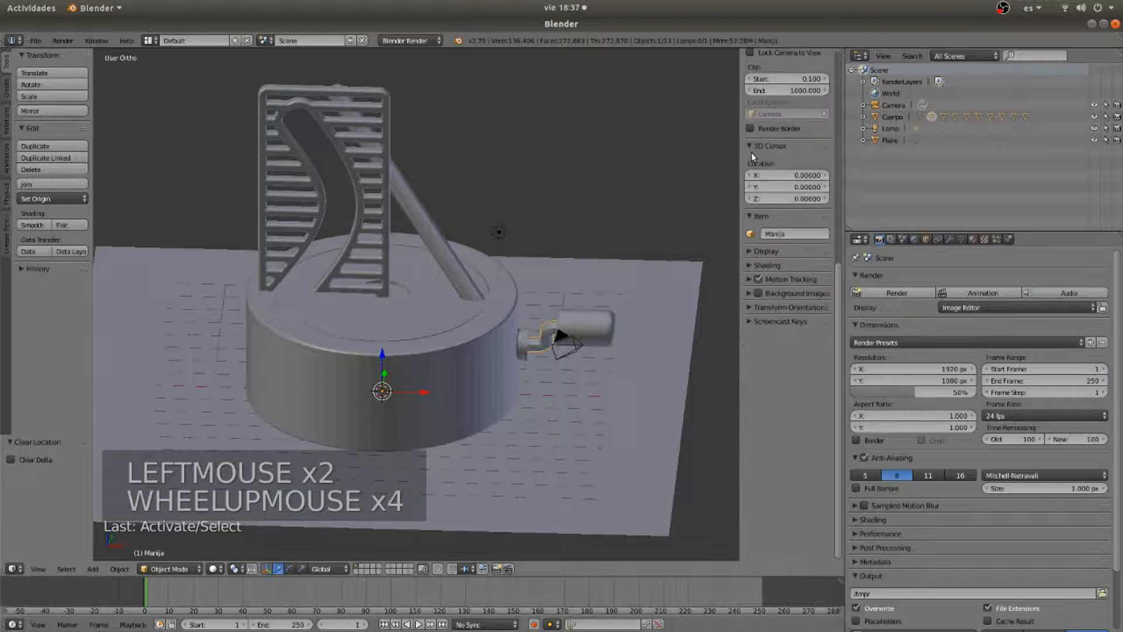
click(781, 197)
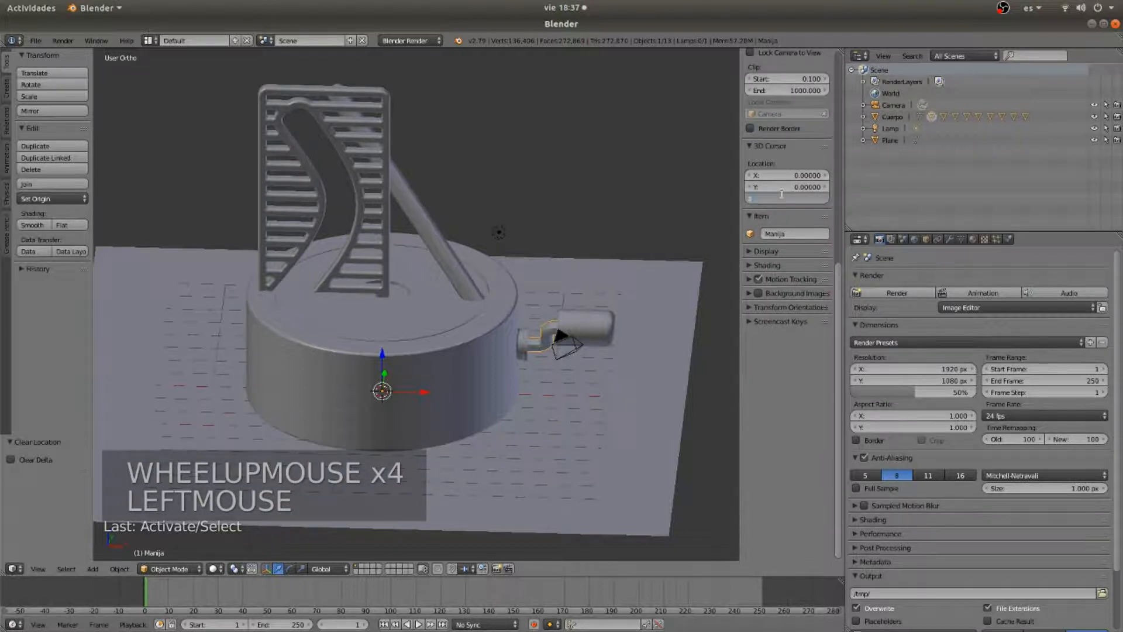
text(2)
key(Return)
Set the 3D cursor's X location to 0.94 at the crank shaft's inner end and set the Manija origin to the 3D cursor
key(KP_1)
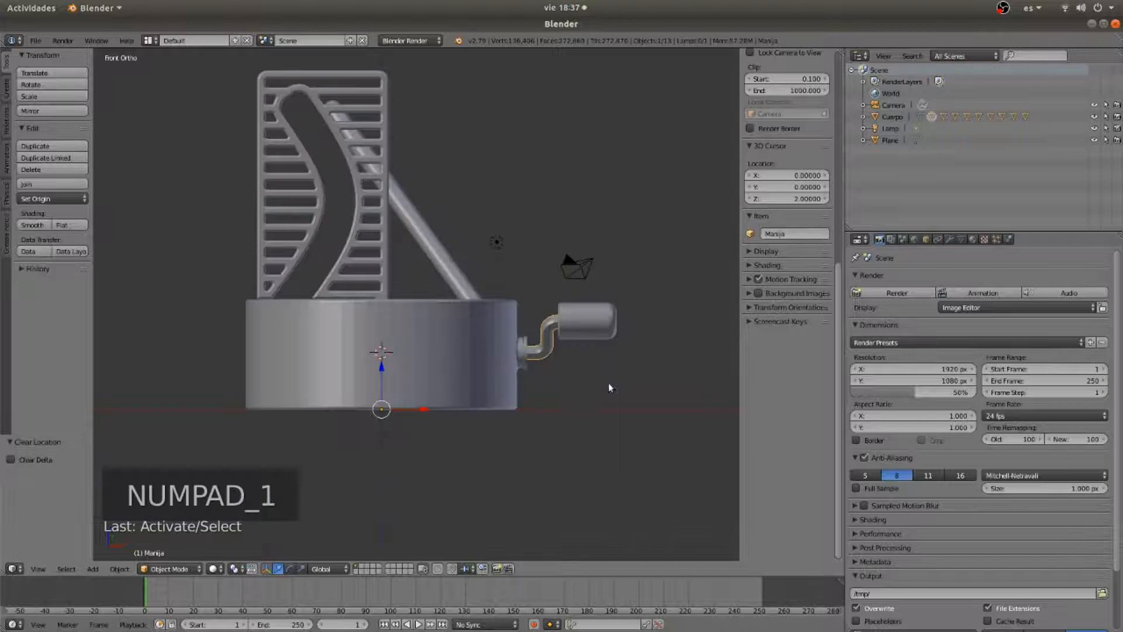
key(z)
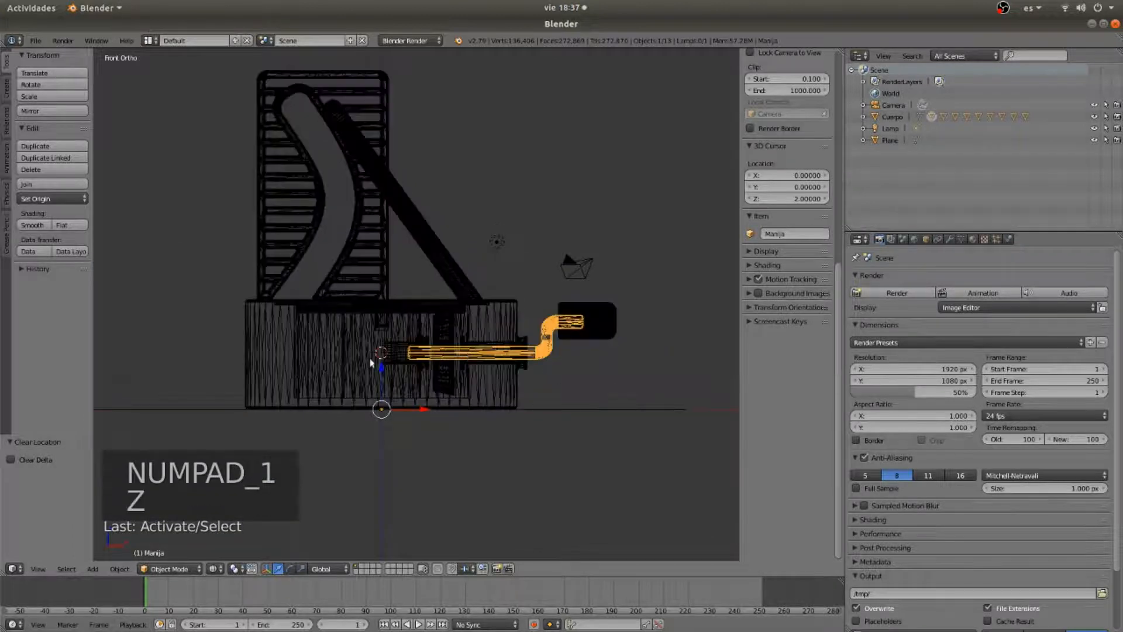
scroll(370, 362, up, 2)
drag(778, 173, 807, 173)
click(48, 199)
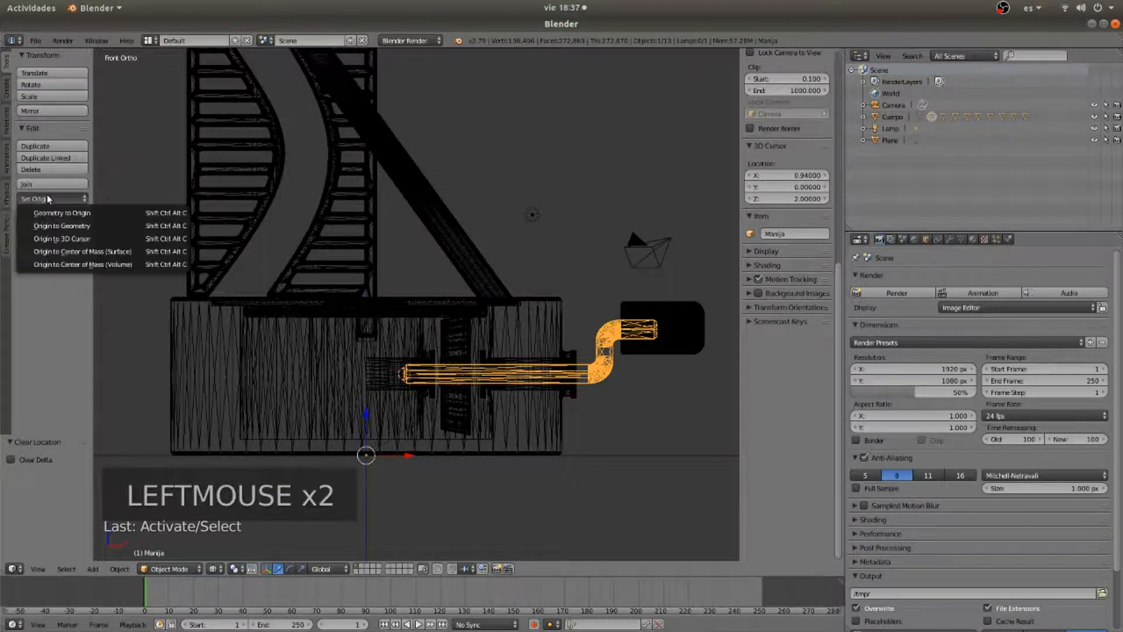
click(75, 239)
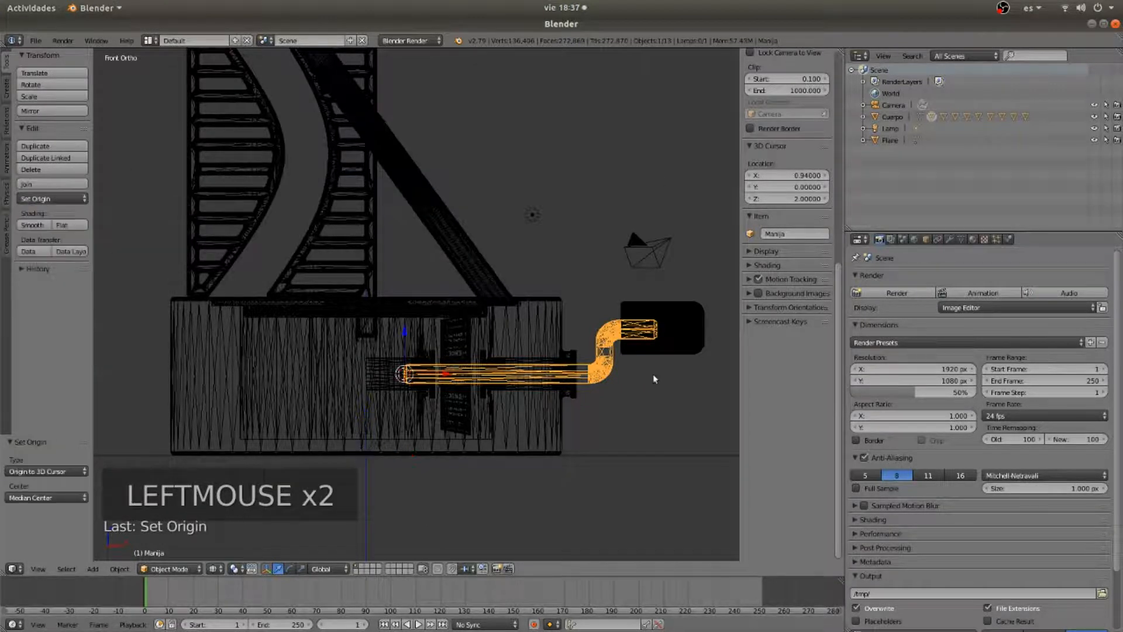
Return to solid shading, show the rotation manipulator and try rotating the Manija crank with it
right_click(605, 374)
middle_drag(612, 373, 566, 393)
key(z)
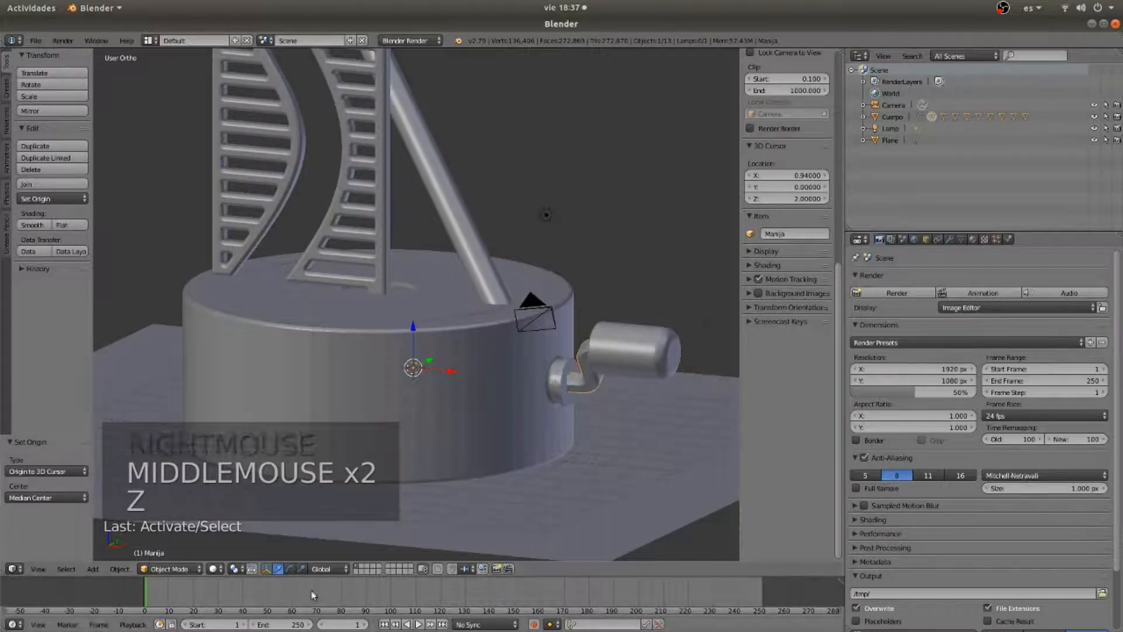
click(289, 569)
drag(398, 345, 429, 239)
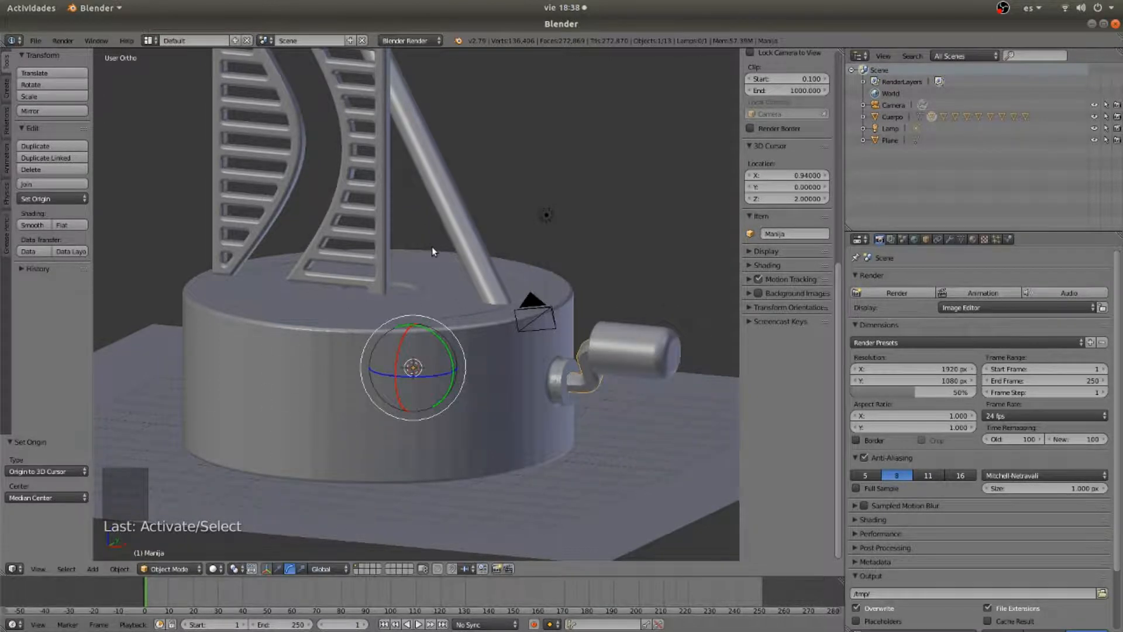
Try rotating the Manija crank in wireframe about the global X axis and freely in the right view
key(z)
key(r)
key(x)
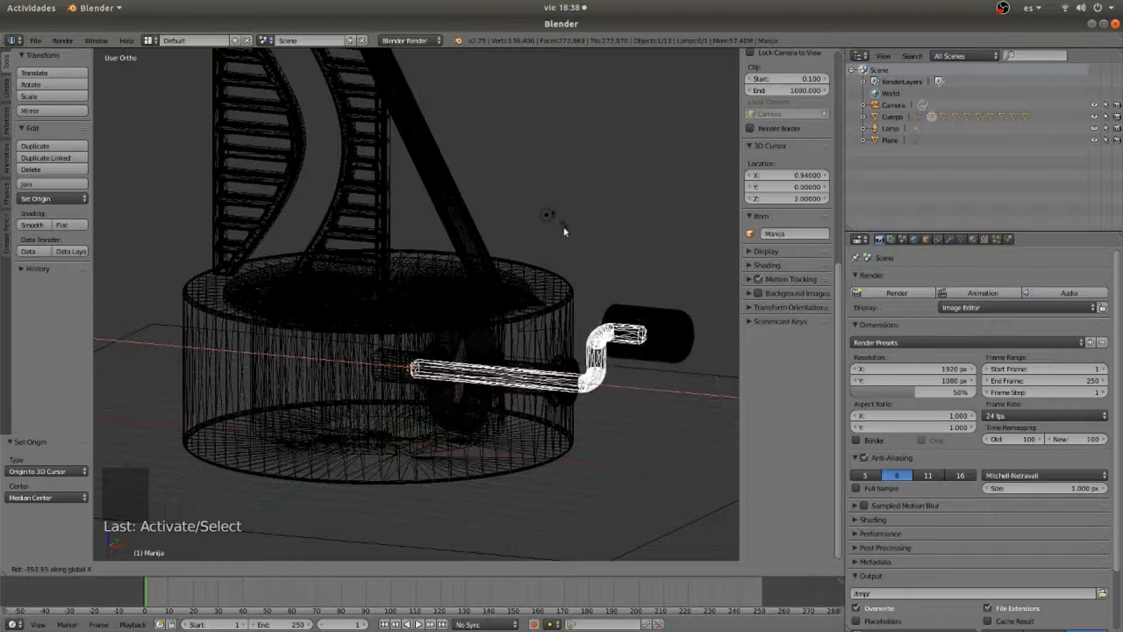
click(584, 304)
key(KP_3)
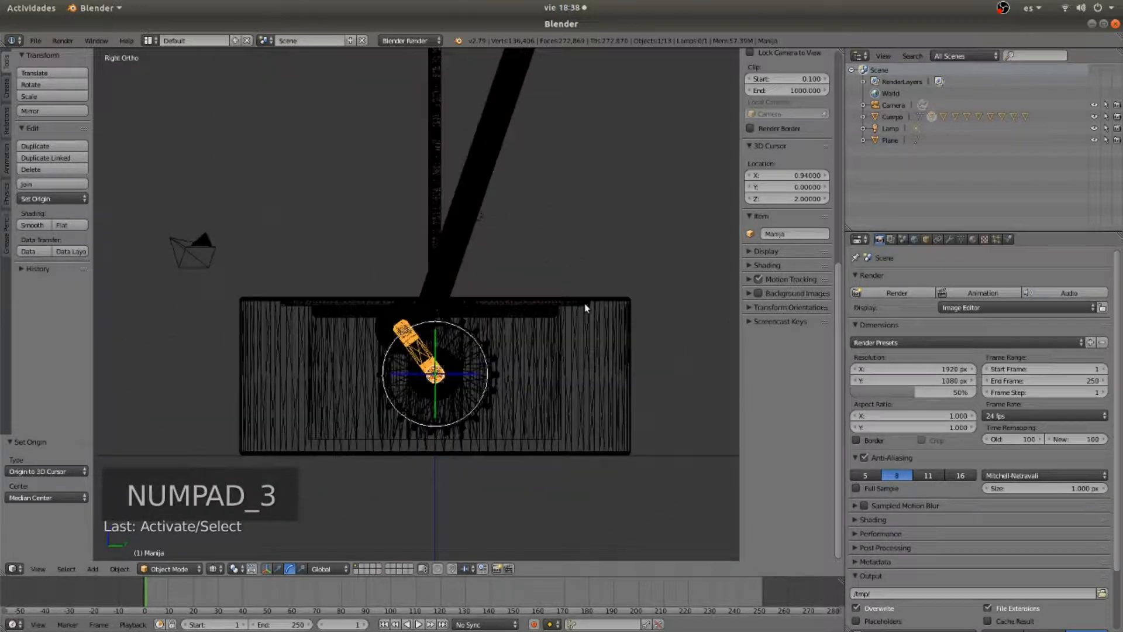
key(r)
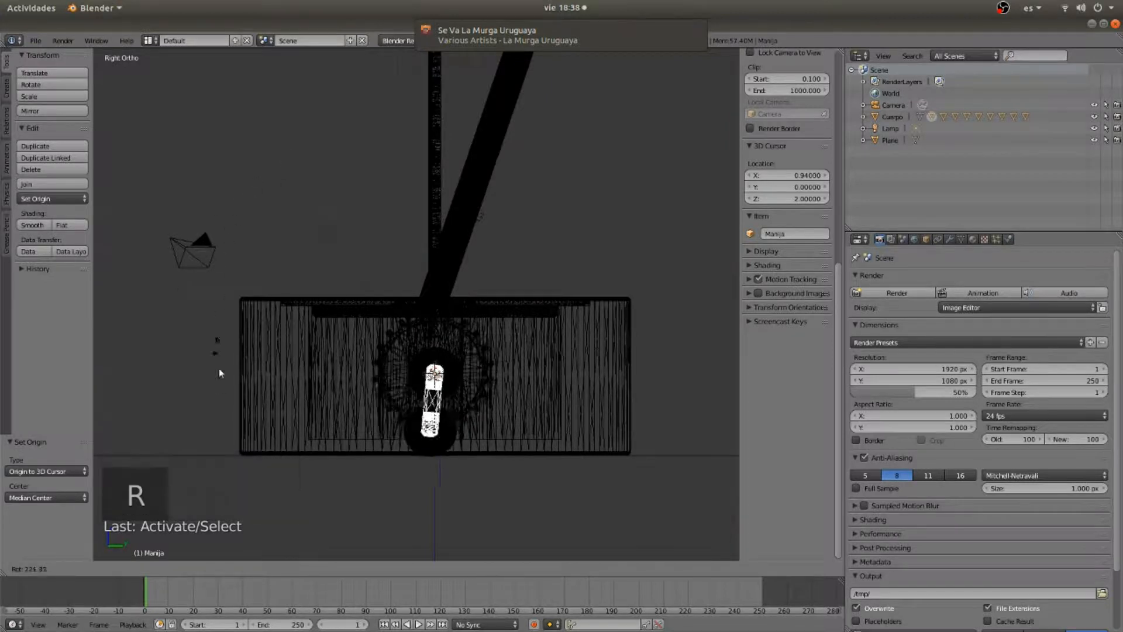
click(590, 279)
Select the Engranaje gear in the right view and try moving it
scroll(467, 413, up, 3)
right_click(543, 413)
scroll(543, 414, up, 1)
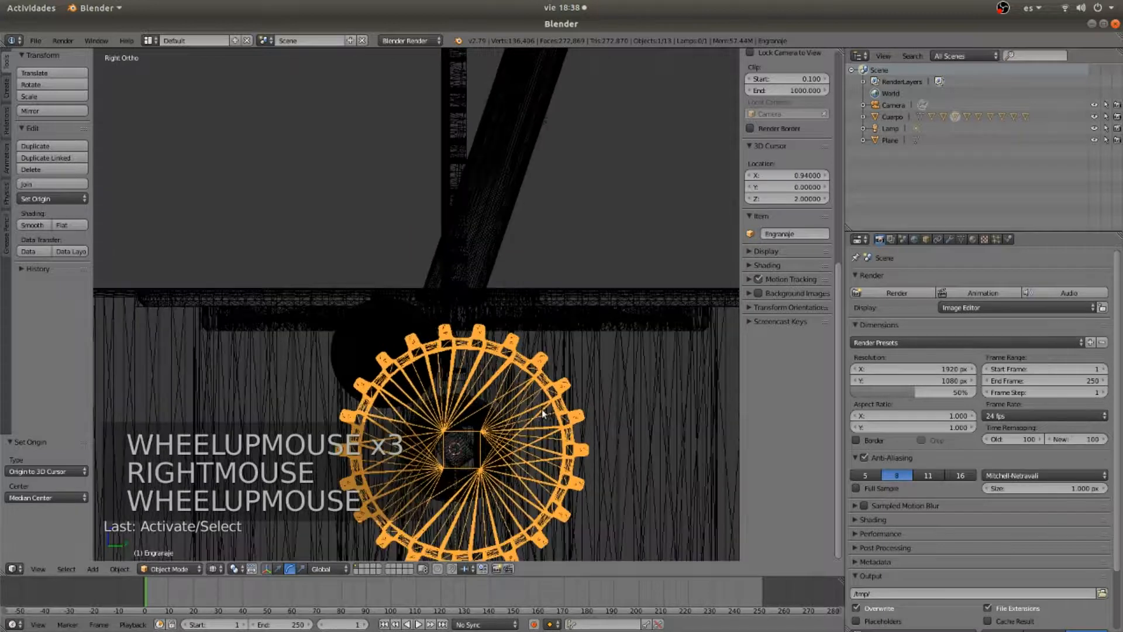
scroll(497, 444, down, 1)
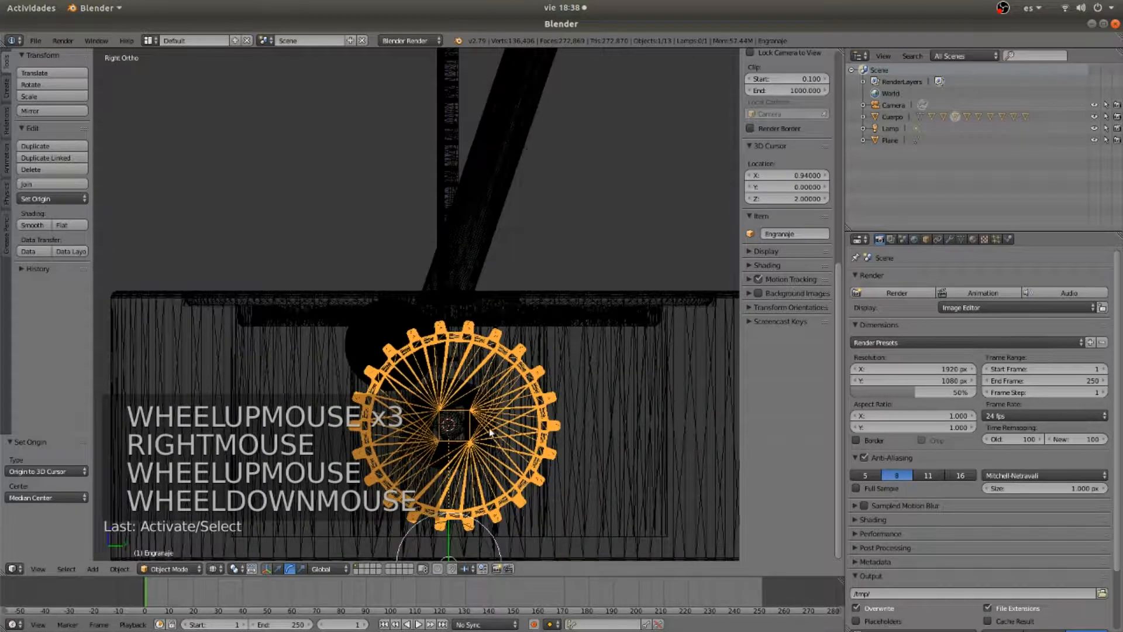
key(g)
right_click(460, 422)
Clear the Manija crank's rotation and rotate it about 35 degrees until its handle arm stands upright
right_click(458, 425)
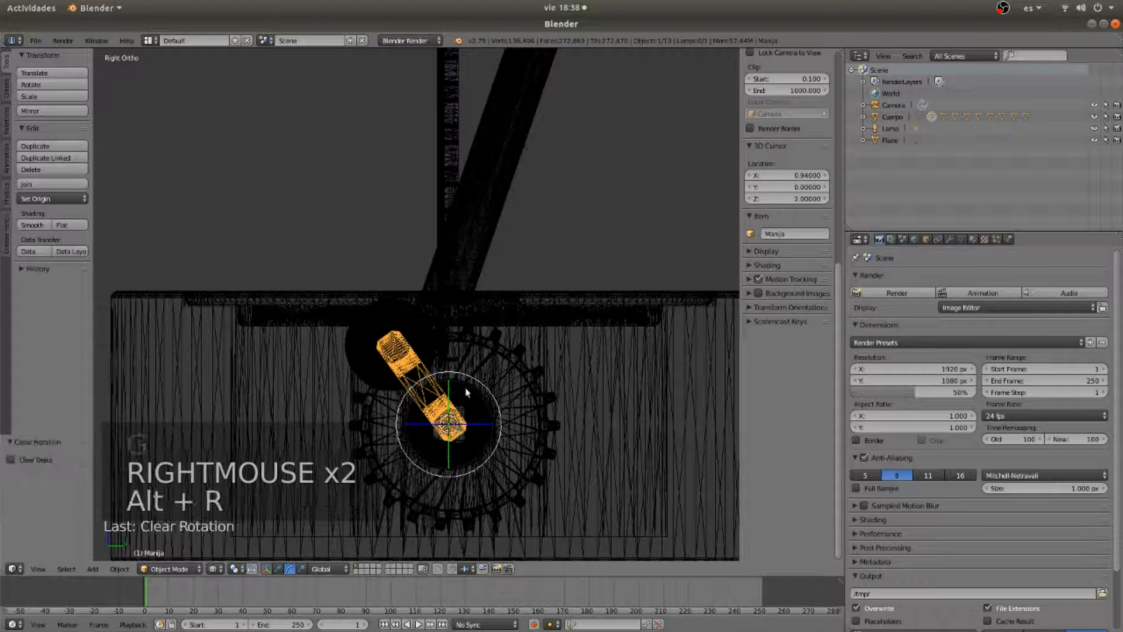
key(r)
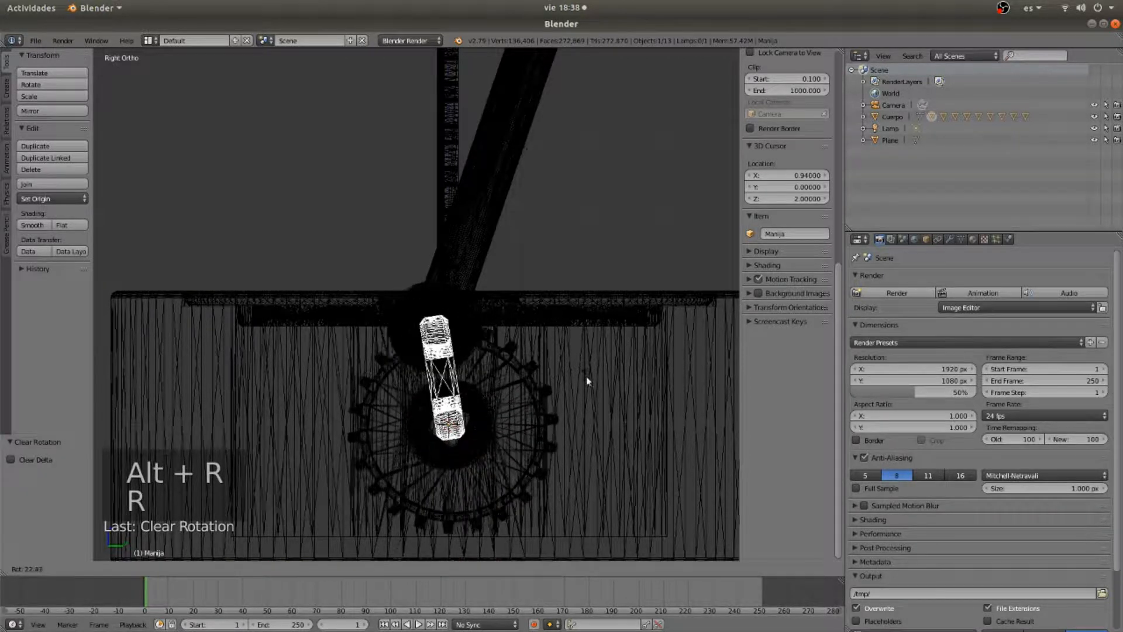
click(590, 396)
Select the Engranaje gear and try rotating it around its current origin
scroll(589, 395, up, 1)
right_click(560, 439)
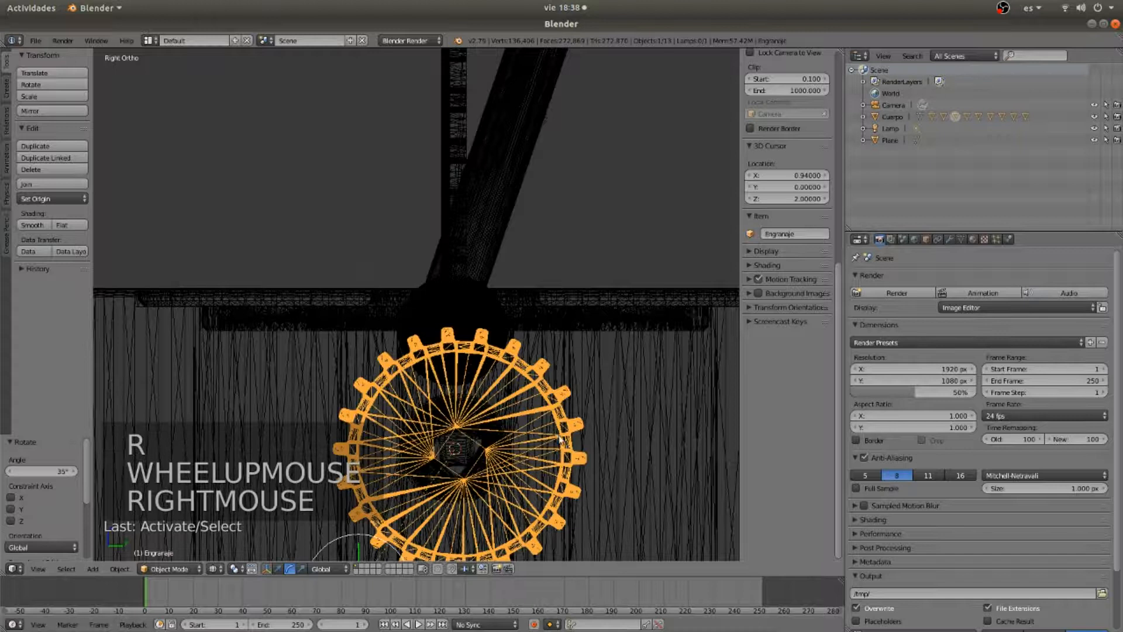
key(r)
key(r)
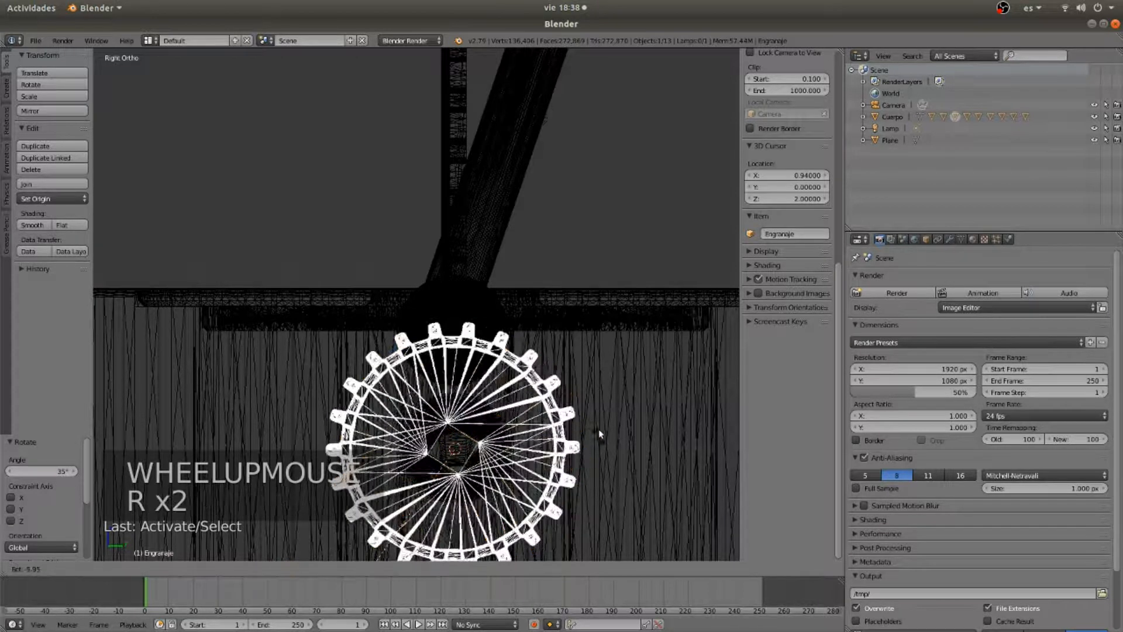
scroll(598, 426, down, 3)
scroll(542, 423, up, 1)
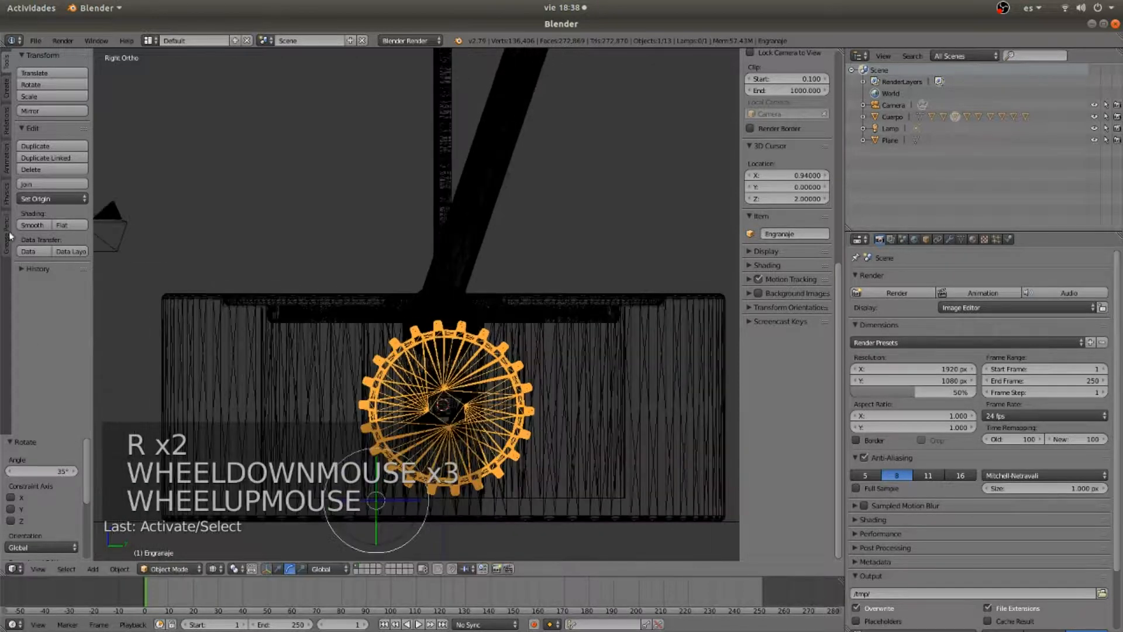
Set the Engranaje gear's origin to its geometry and rotate it about -36 degrees to square its hole with the crank shaft
click(48, 202)
click(70, 232)
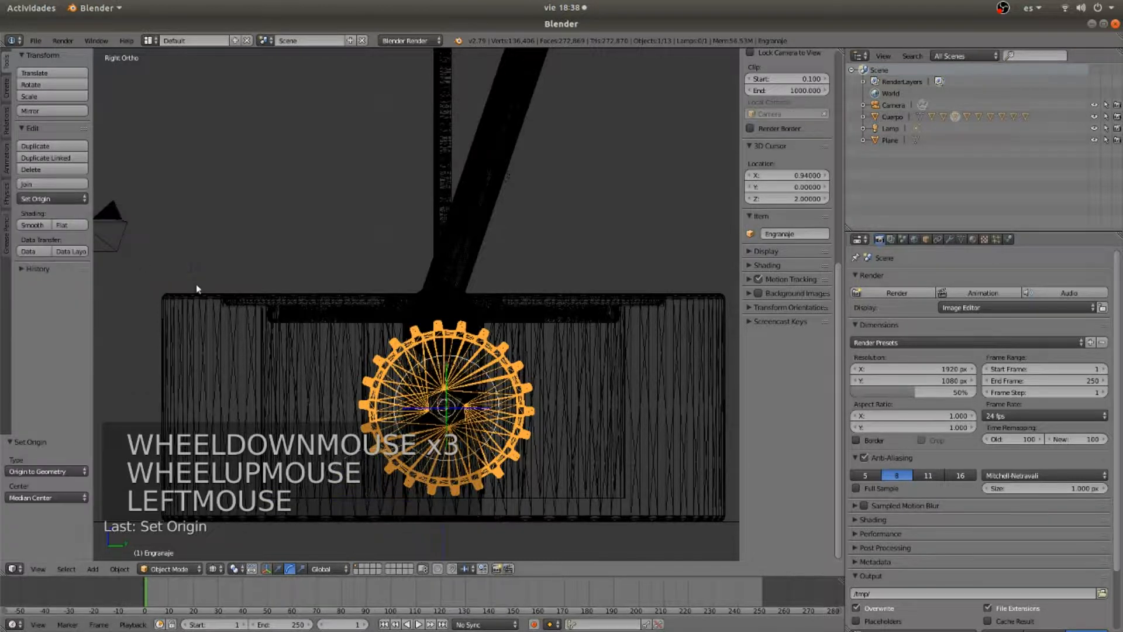
scroll(496, 443, up, 1)
scroll(496, 443, up, 1)
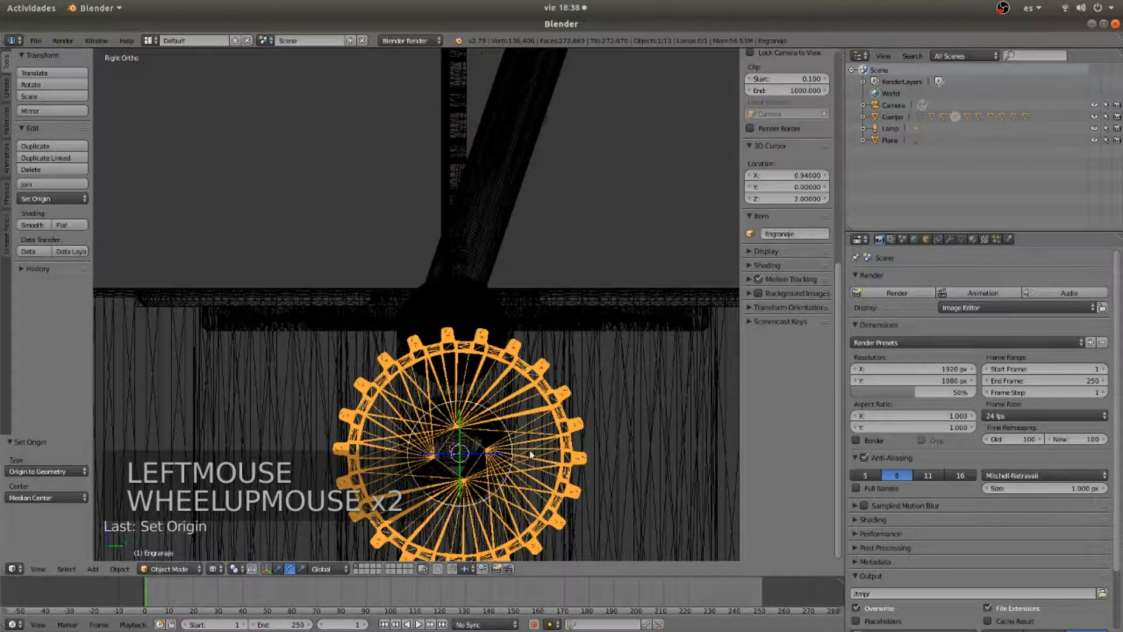
shift+middle_drag(530, 453, 469, 325)
scroll(471, 321, up, 2)
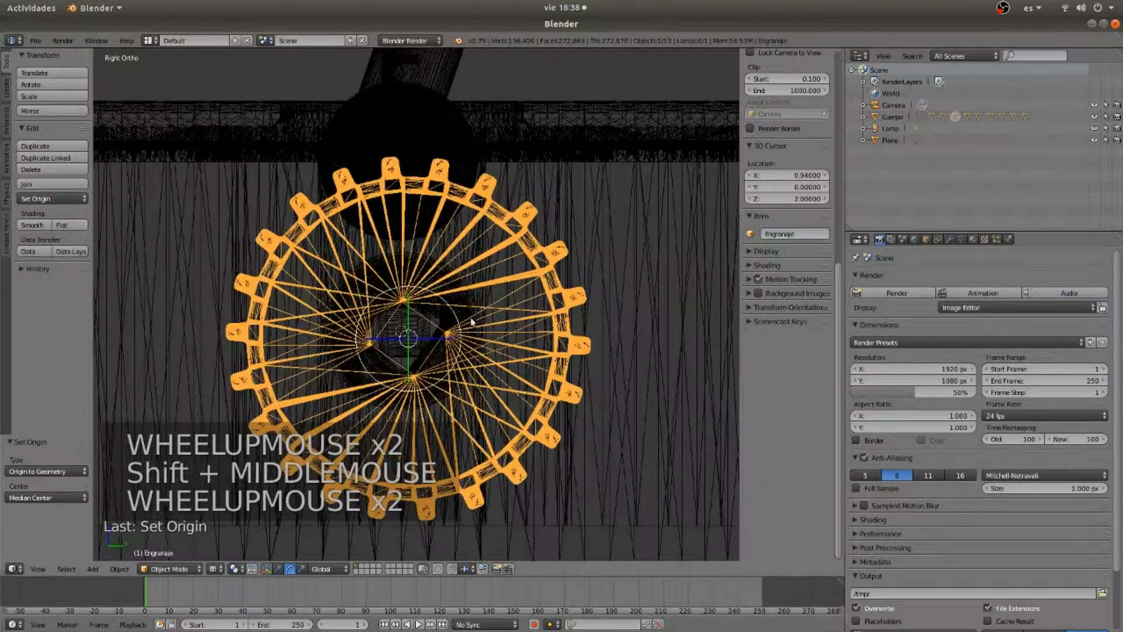
key(r)
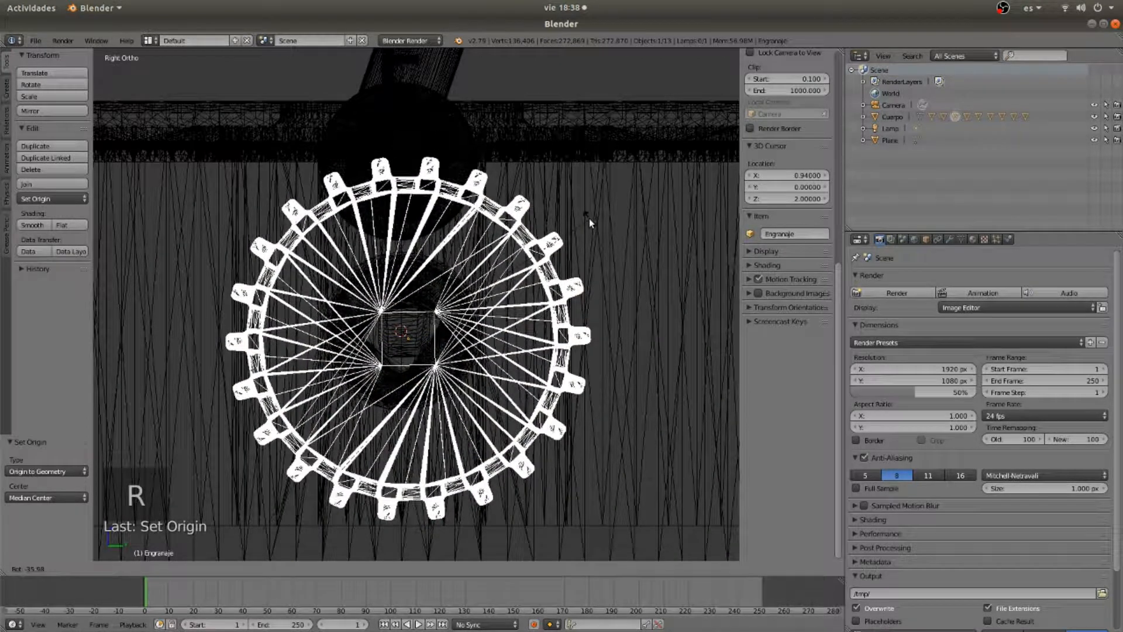
click(588, 219)
Move the Engranaje gear about -0.034 along Y and 0.072 along Z to fit around the crank shaft
key(g)
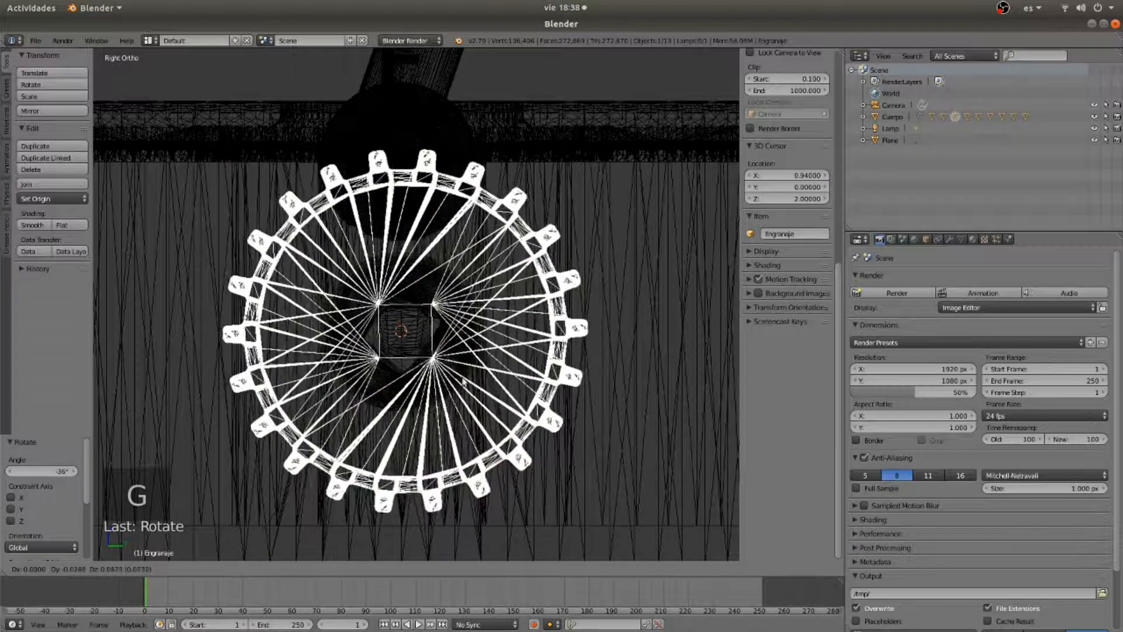
click(462, 379)
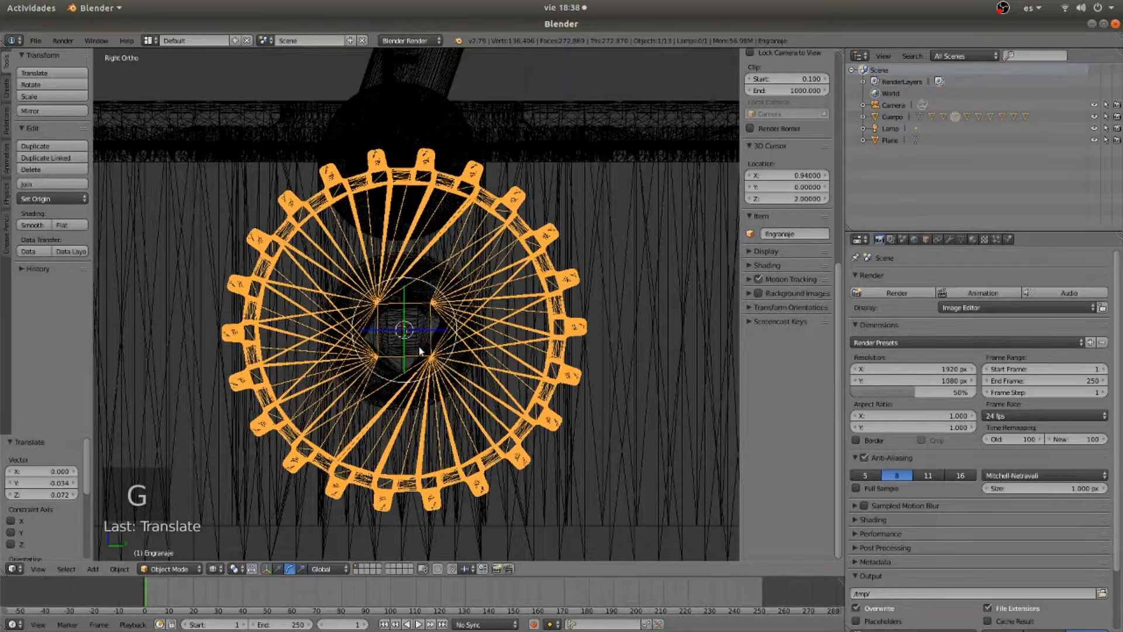
right_click(419, 346)
scroll(419, 347, down, 5)
scroll(425, 337, up, 5)
Isolate the Manija crank and Engranaje gear in local view and display them in solid shading
right_click(425, 337)
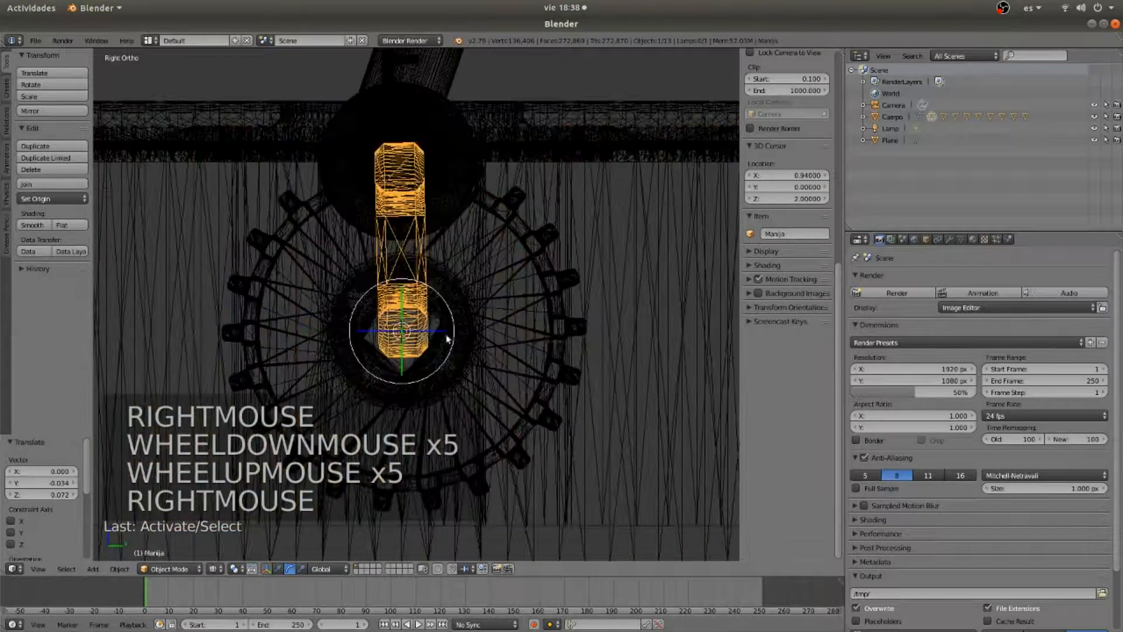
shift+right_click(565, 331)
key(KP_Divide)
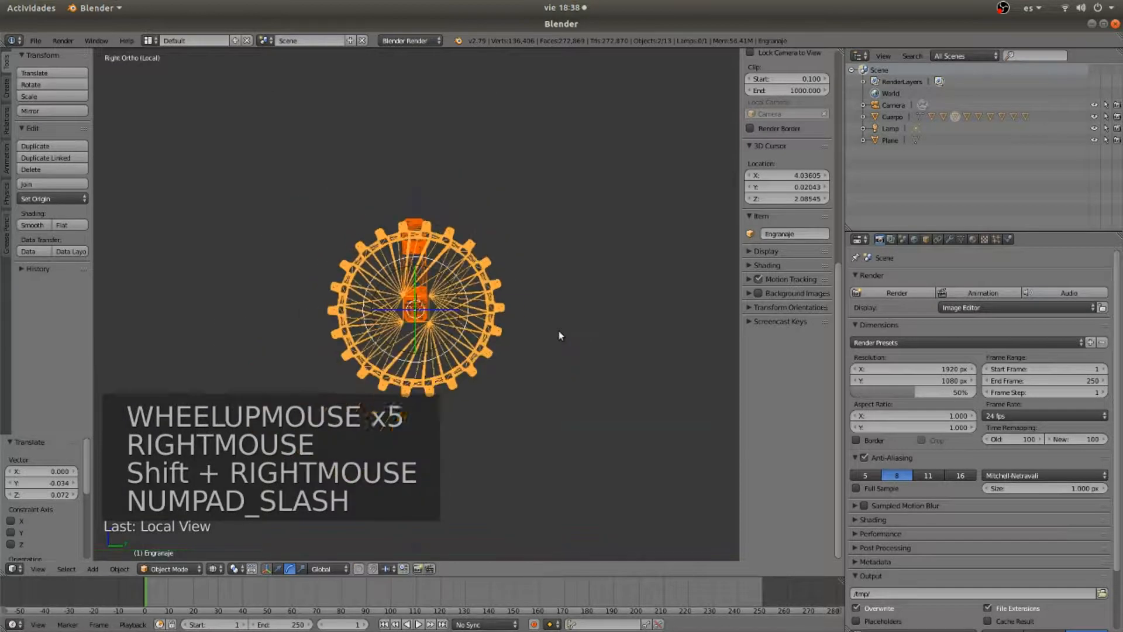
shift+middle_drag(564, 304, 257, 366)
scroll(444, 305, up, 1)
key(z)
scroll(535, 278, up, 3)
shift+middle_drag(536, 279, 515, 287)
scroll(515, 287, down, 5)
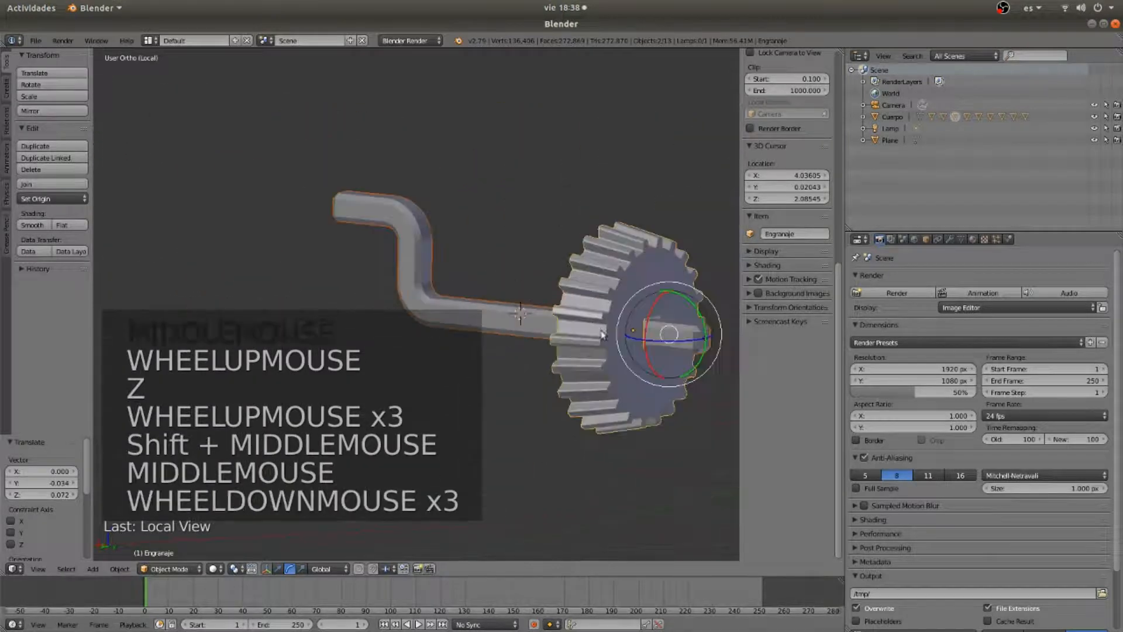
Move the Engranaje gear -0.017 along Z and -0.010 along Y to centre its square hole on the crank shaft
shift+middle_drag(594, 362, 572, 343)
key(ctrl+KP_1)
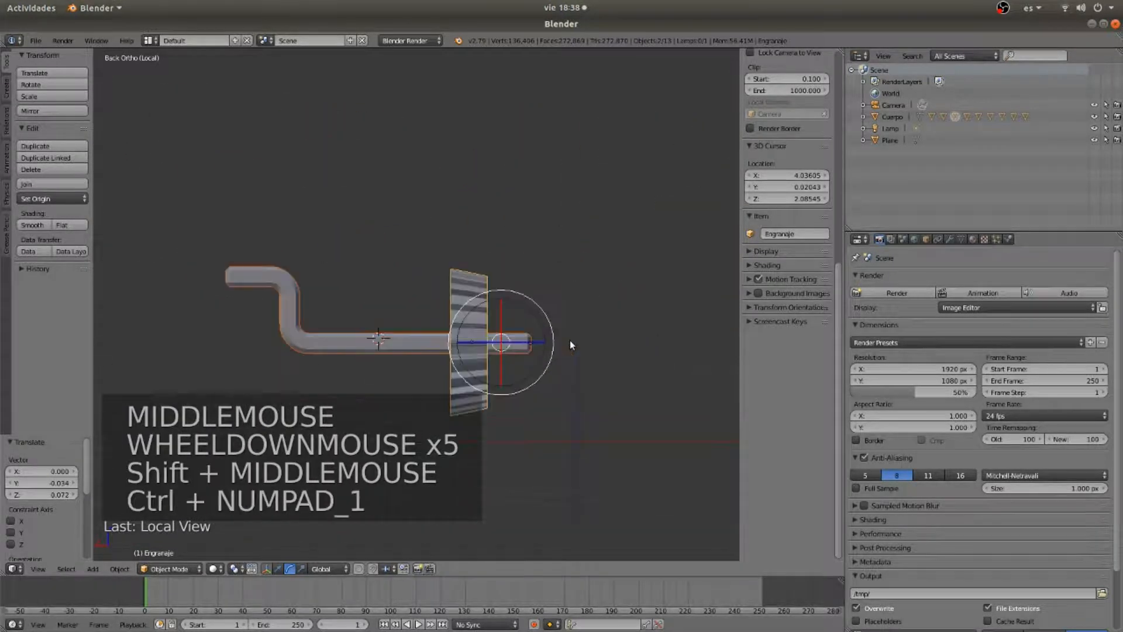
key(ctrl+KP_3)
scroll(571, 340, up, 6)
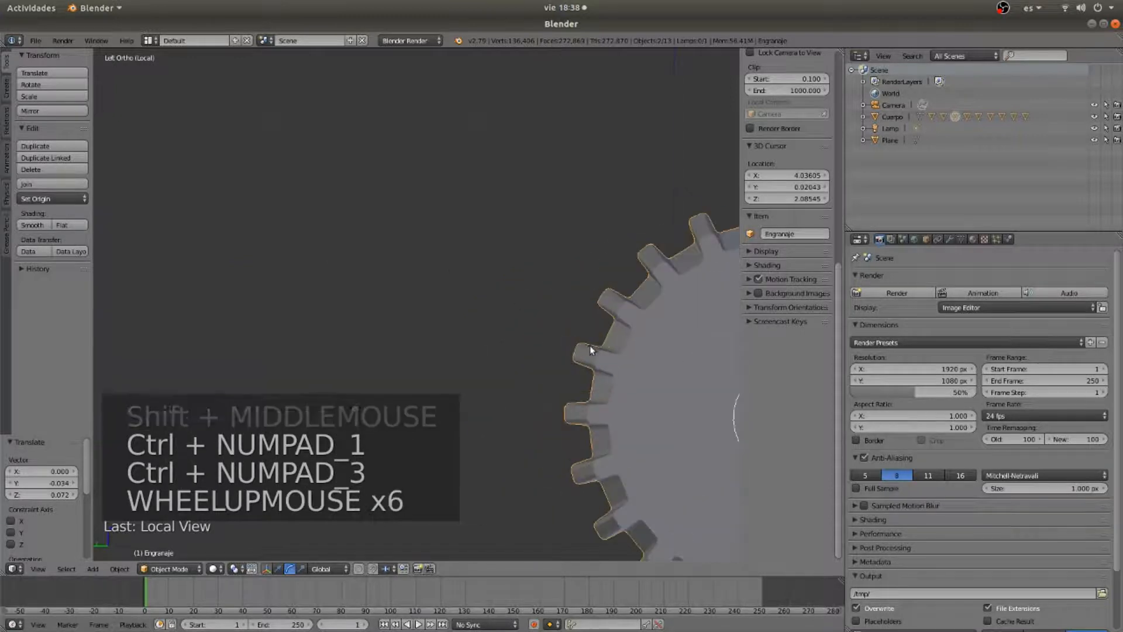
scroll(590, 345, down, 2)
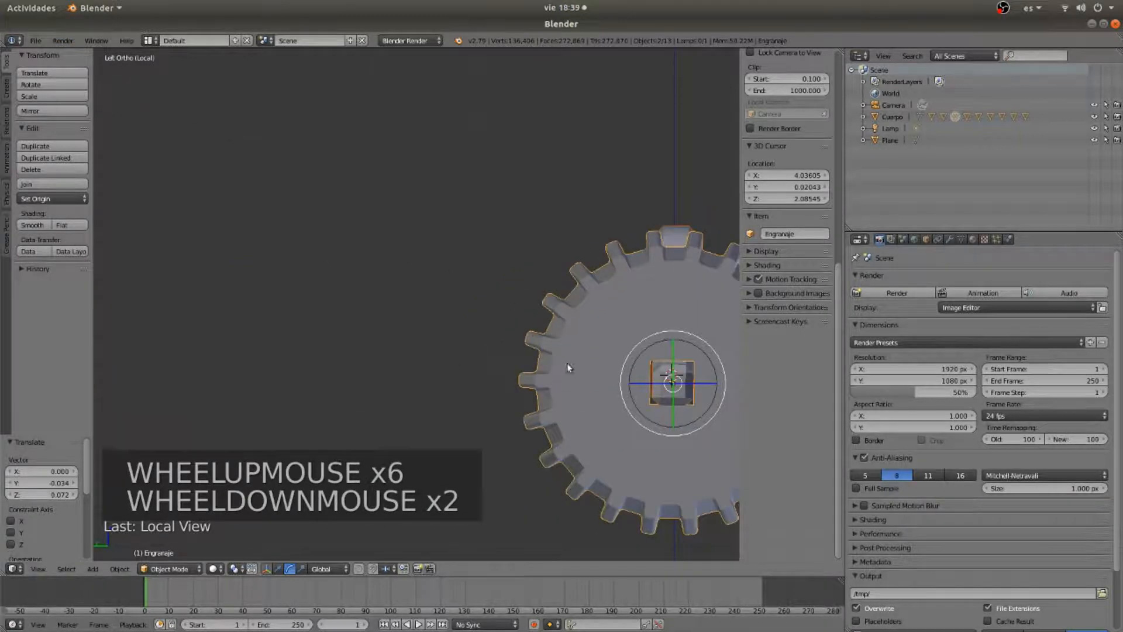
scroll(567, 362, down, 2)
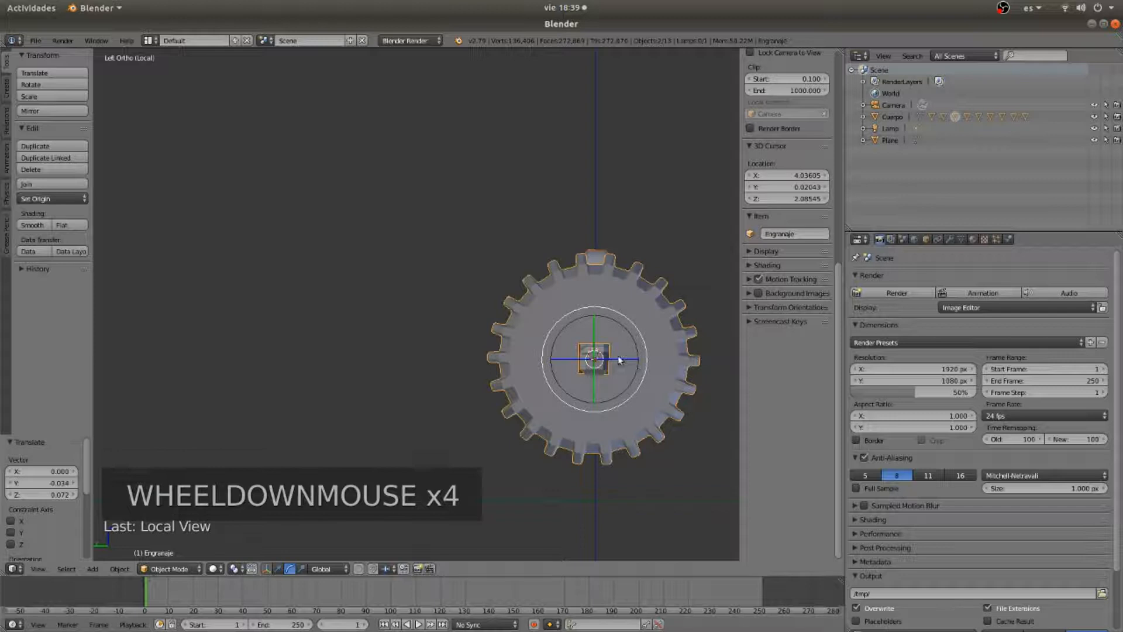
shift+middle_drag(620, 360, 473, 297)
scroll(562, 307, up, 8)
scroll(564, 307, down, 3)
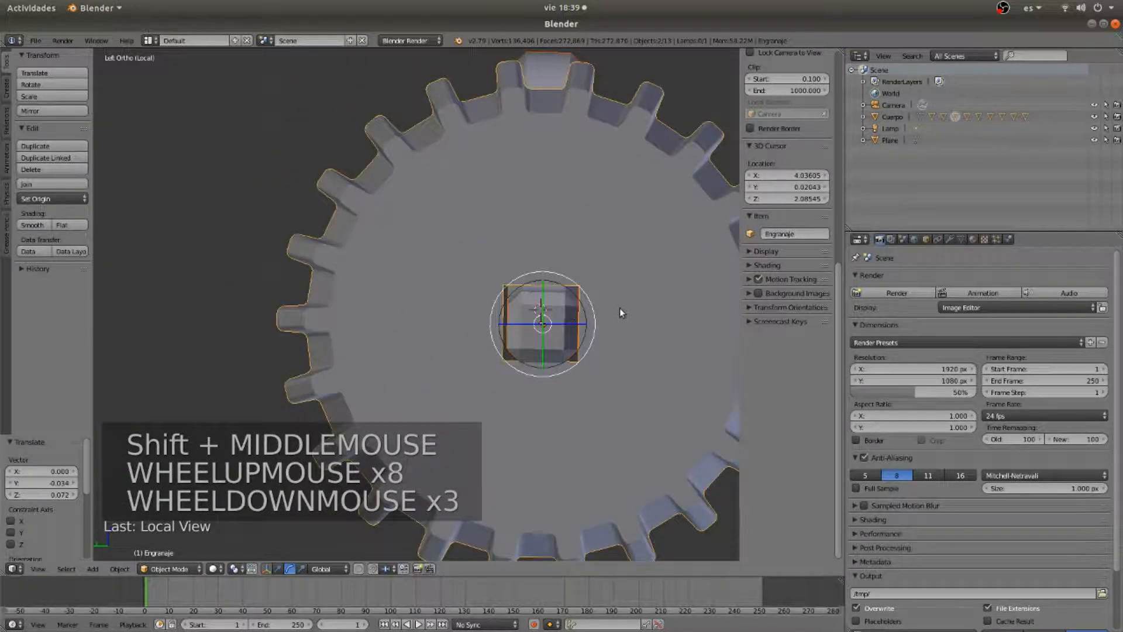
right_click(623, 307)
key(g)
key(g)
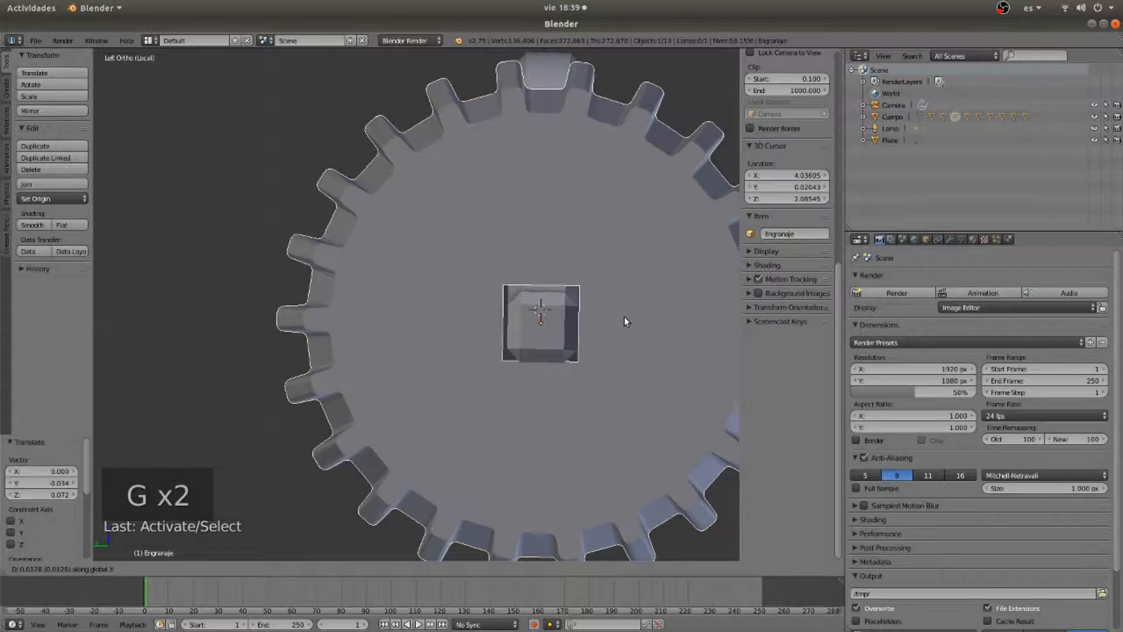
key(z)
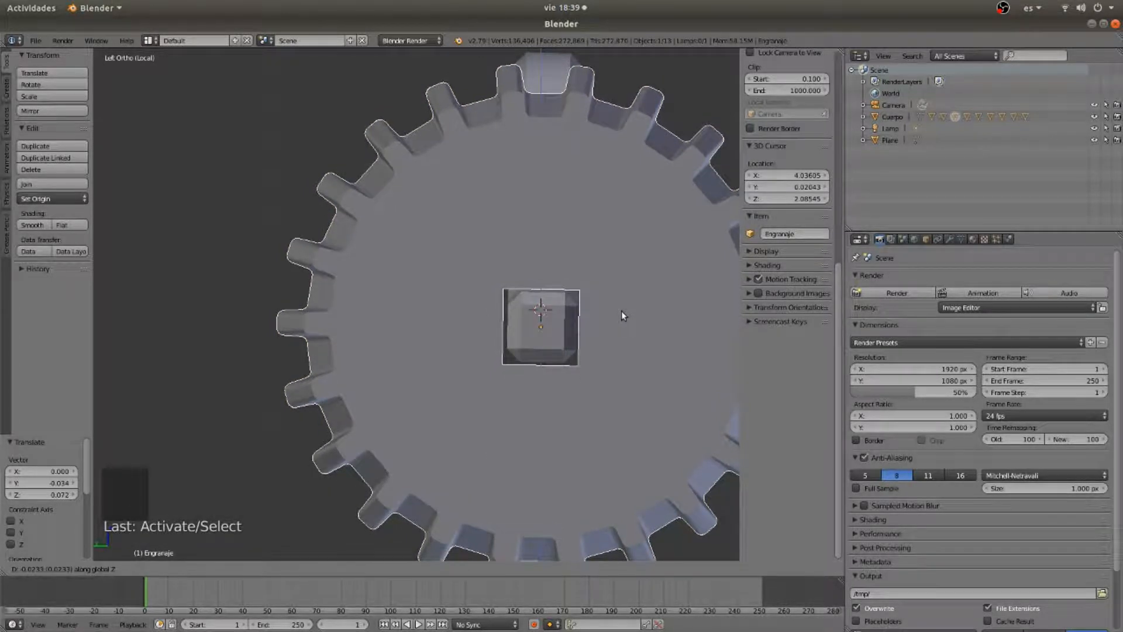
click(622, 310)
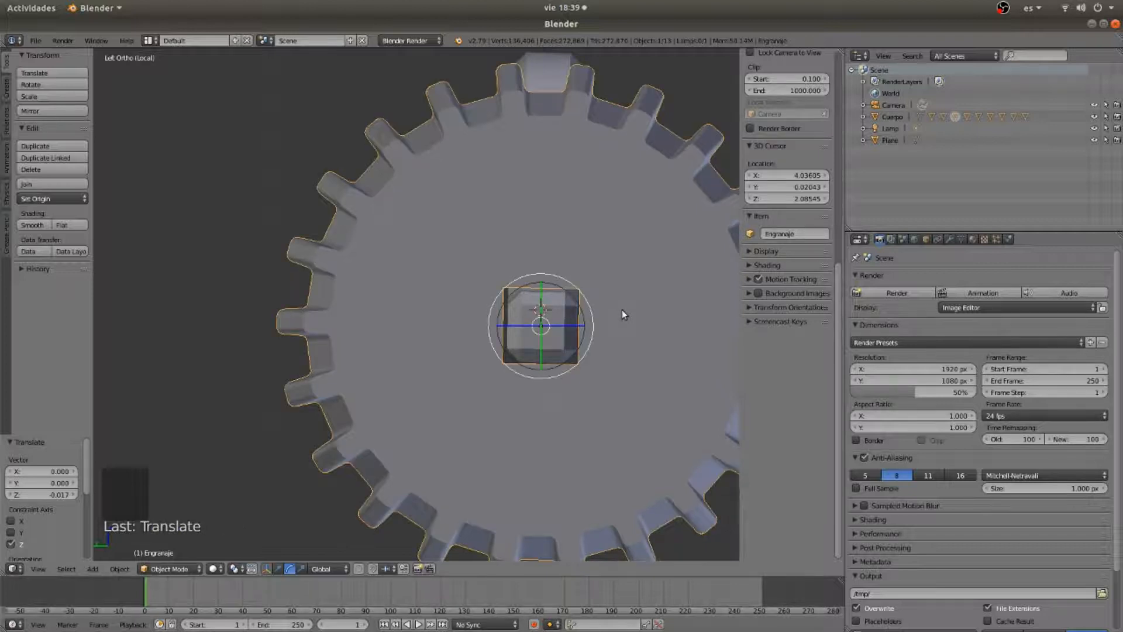
key(g)
key(y)
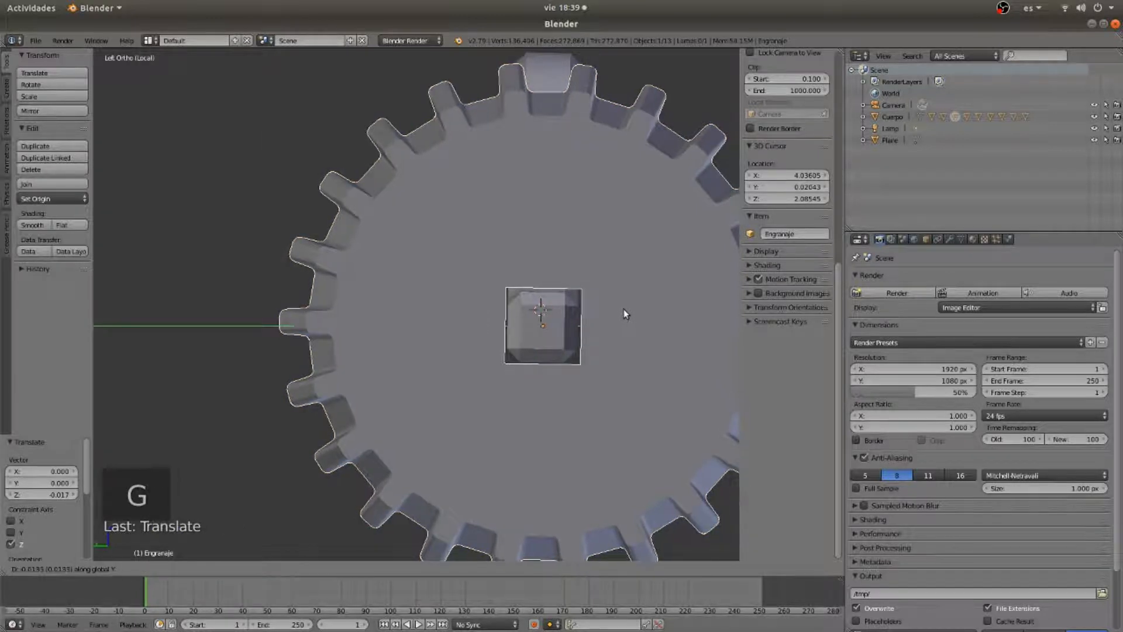
click(585, 310)
Try rotating the Manija crank about the X axis to check that the Engranaje gear turns with it
right_click(563, 310)
scroll(563, 310, down, 4)
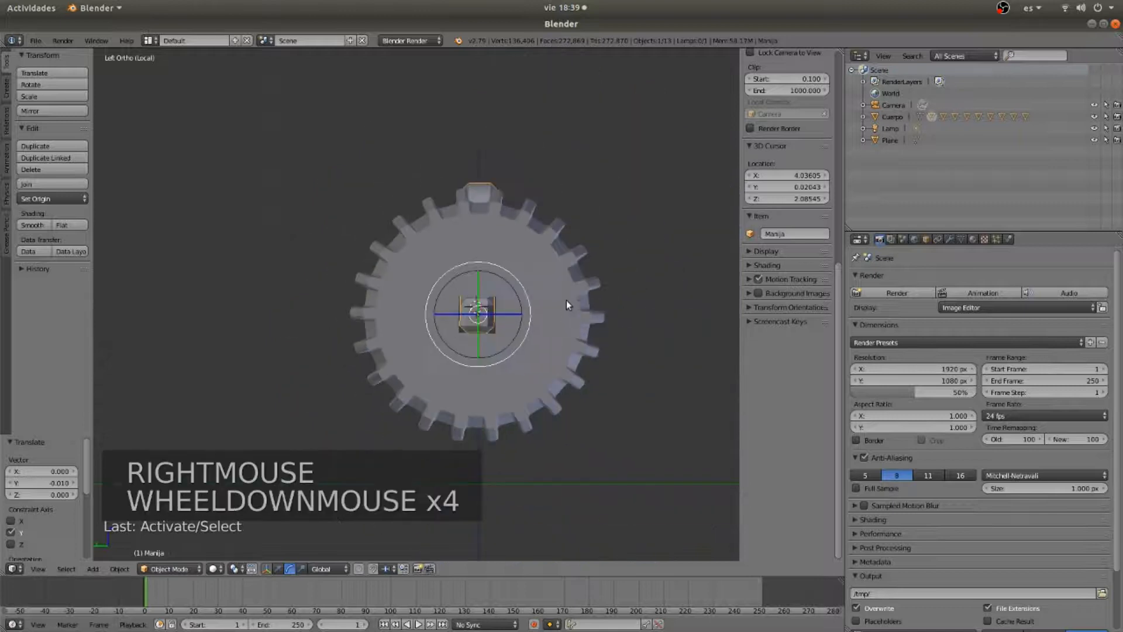
scroll(558, 280, up, 1)
key(r)
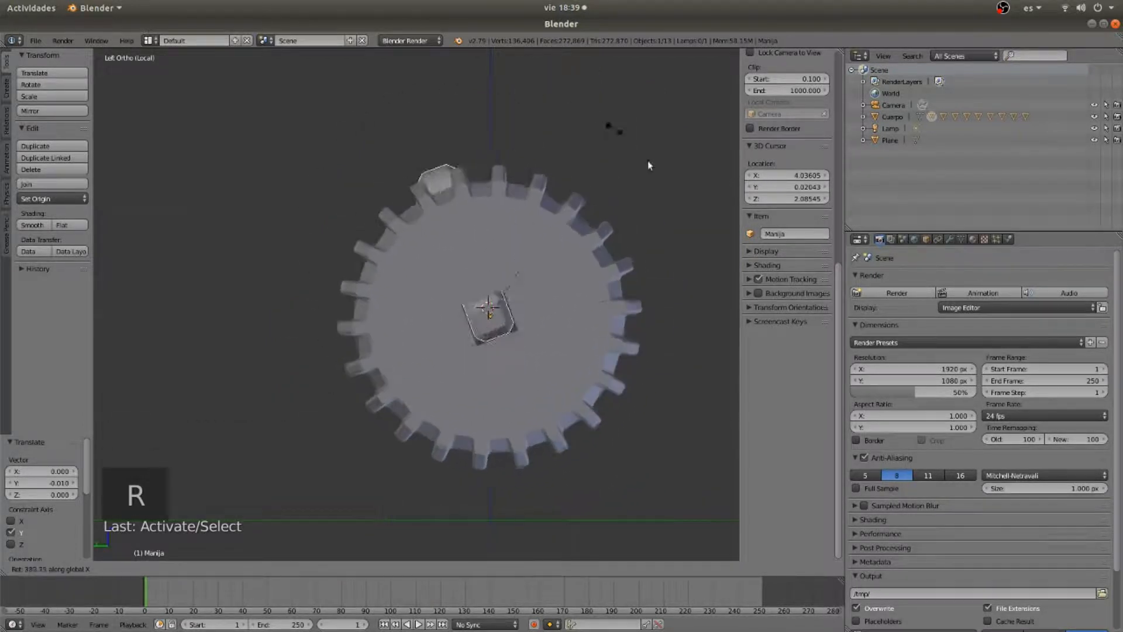
right_click(587, 463)
scroll(564, 311, down, 3)
middle_drag(590, 271, 446, 298)
key(r)
right_click(447, 296)
Try turning the Manija crank about the X axis in the front view to check its motion, cancelling the rotation
right_click(336, 374)
key(KP_1)
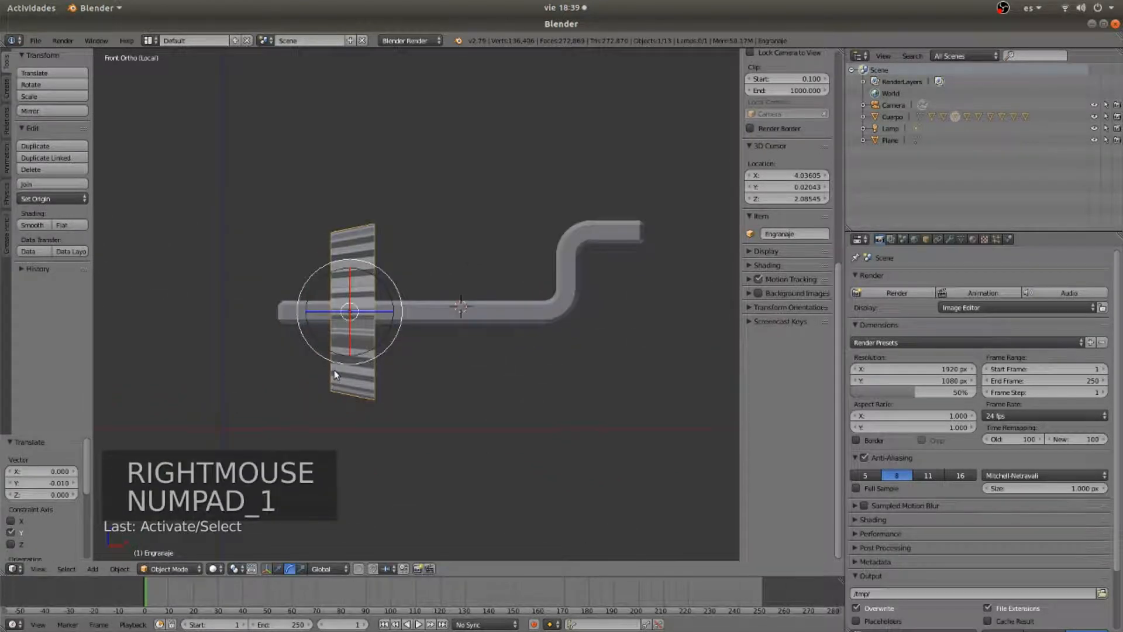
right_click(508, 307)
key(r)
key(r)
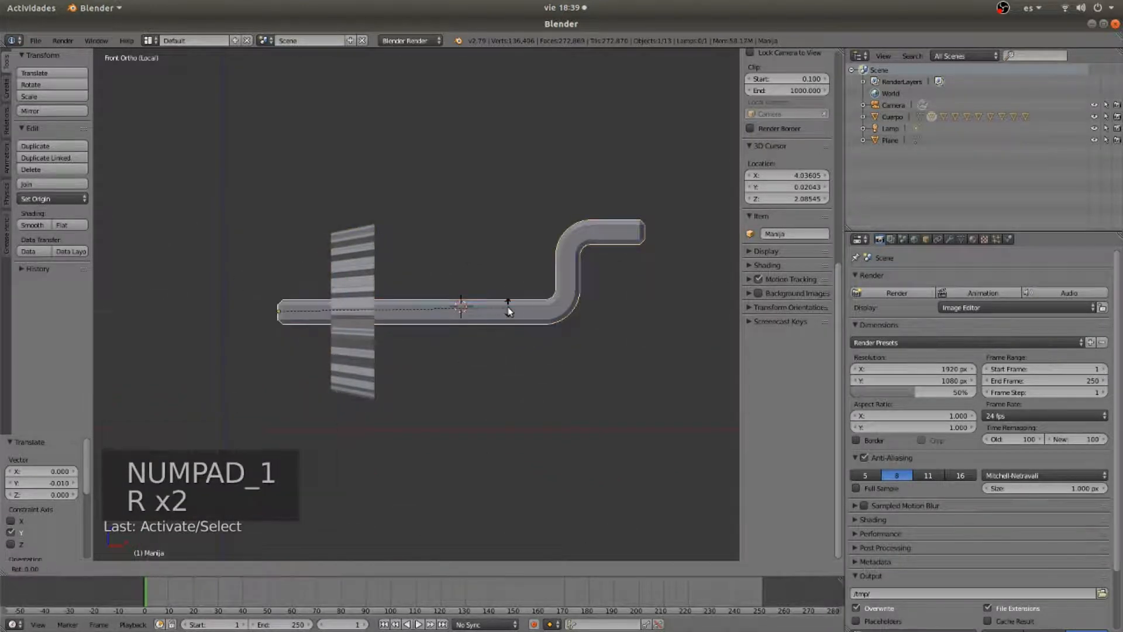
key(x)
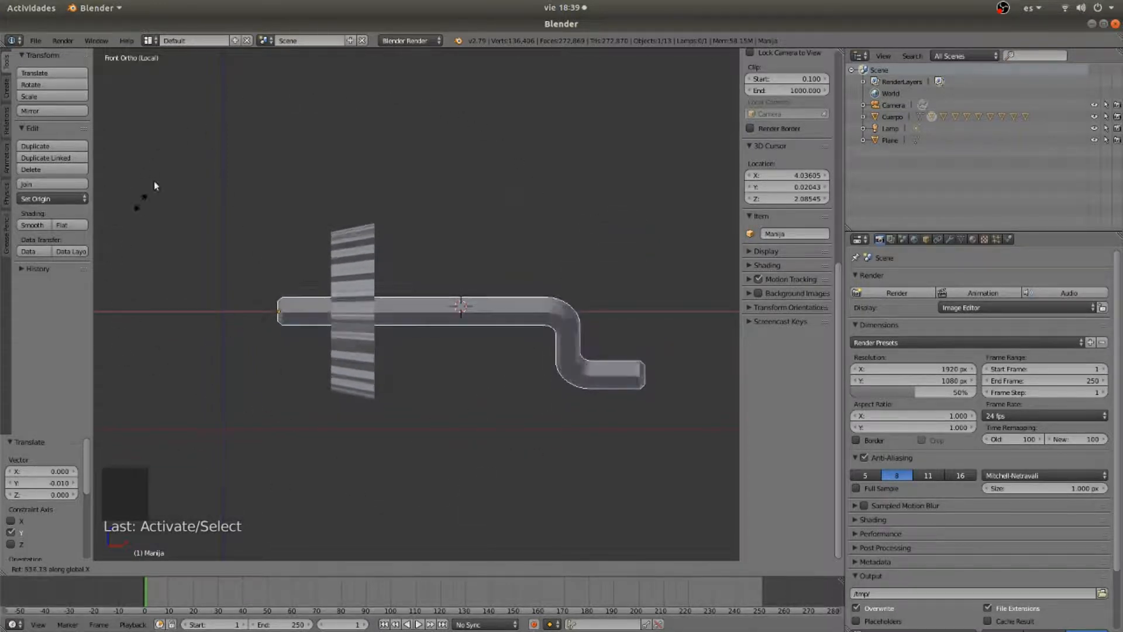
right_click(313, 142)
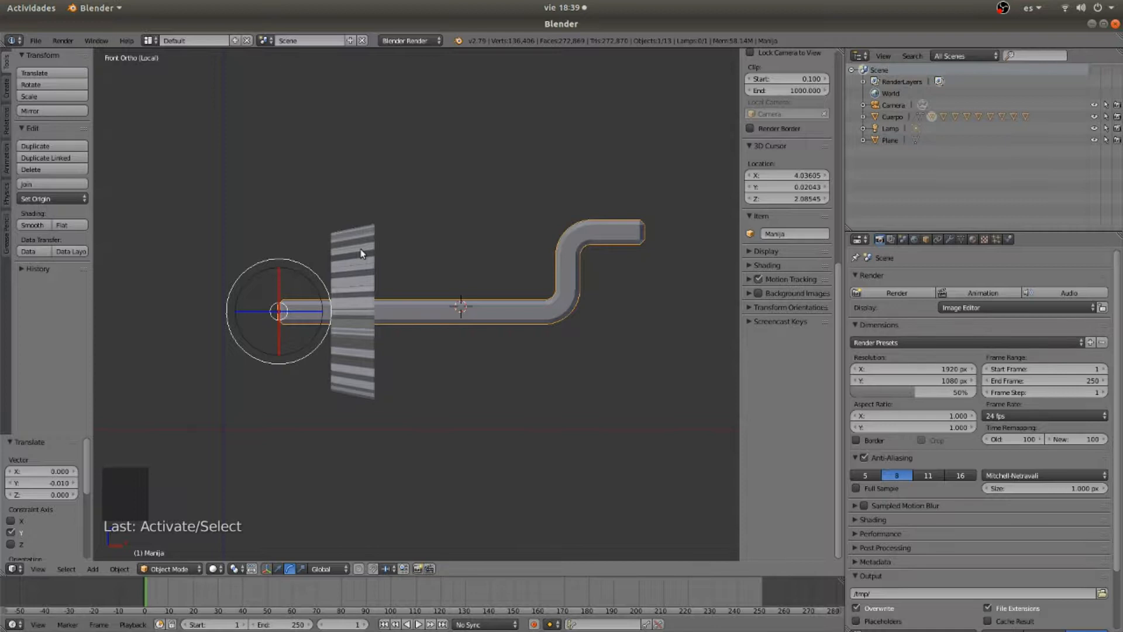
Leave local view, deselect everything and display the whole assembly in solid shading
key(KP_Divide)
scroll(361, 253, down, 6)
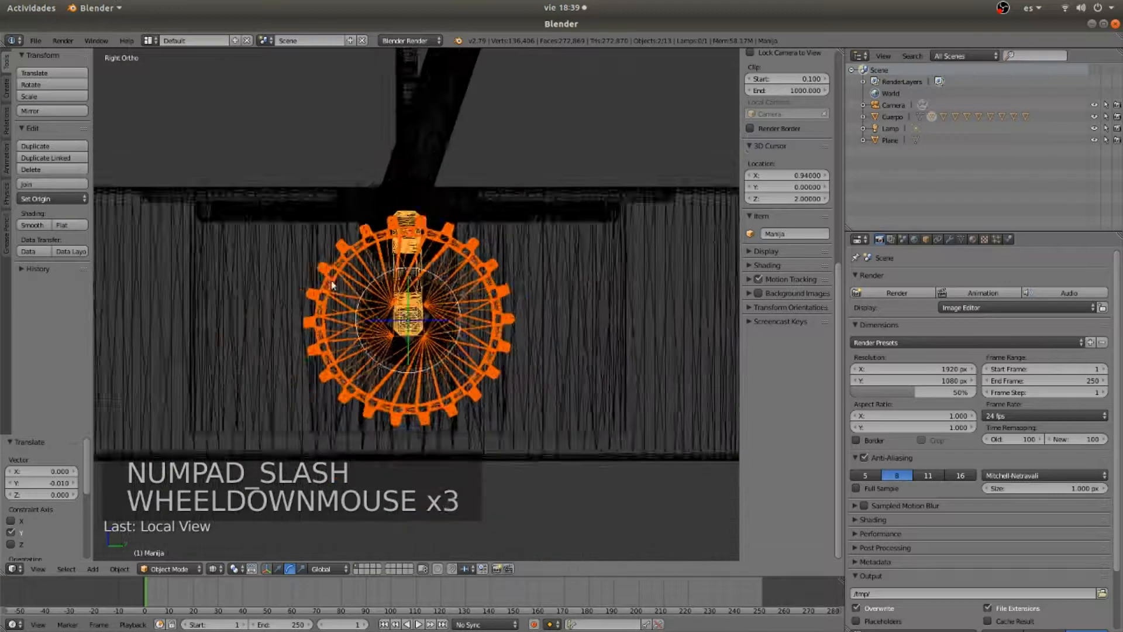
scroll(328, 281, up, 1)
middle_drag(328, 281, 557, 295)
key(a)
key(z)
scroll(402, 296, down, 4)
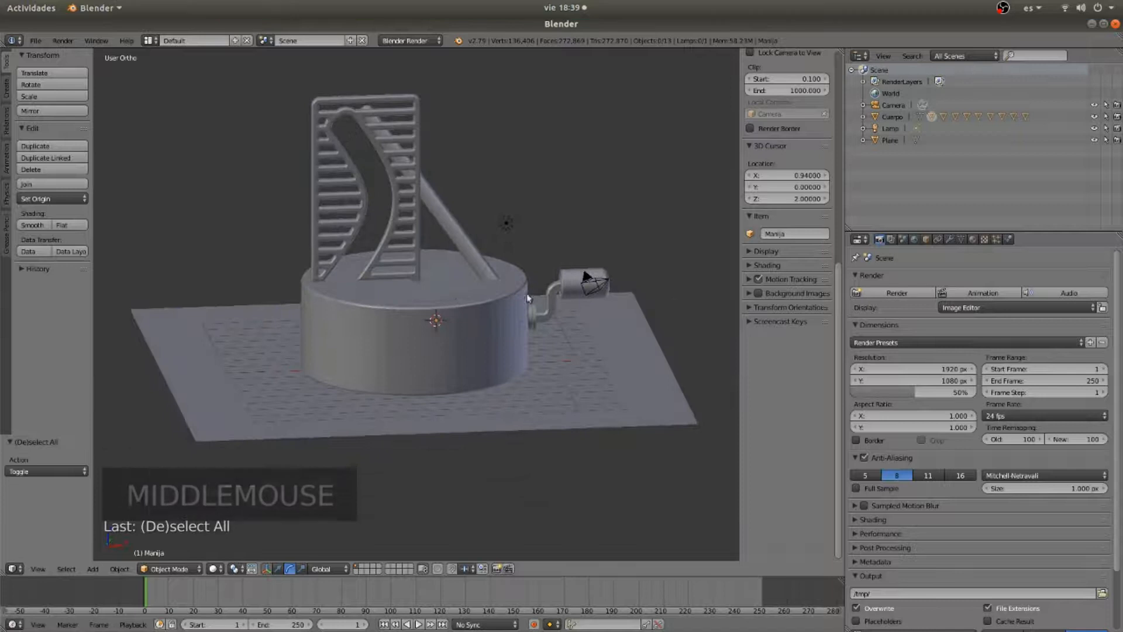
Lock all location and scale axes of the Manija crank plus its Y and Z rotation, leaving X rotation free
scroll(775, 313, up, 17)
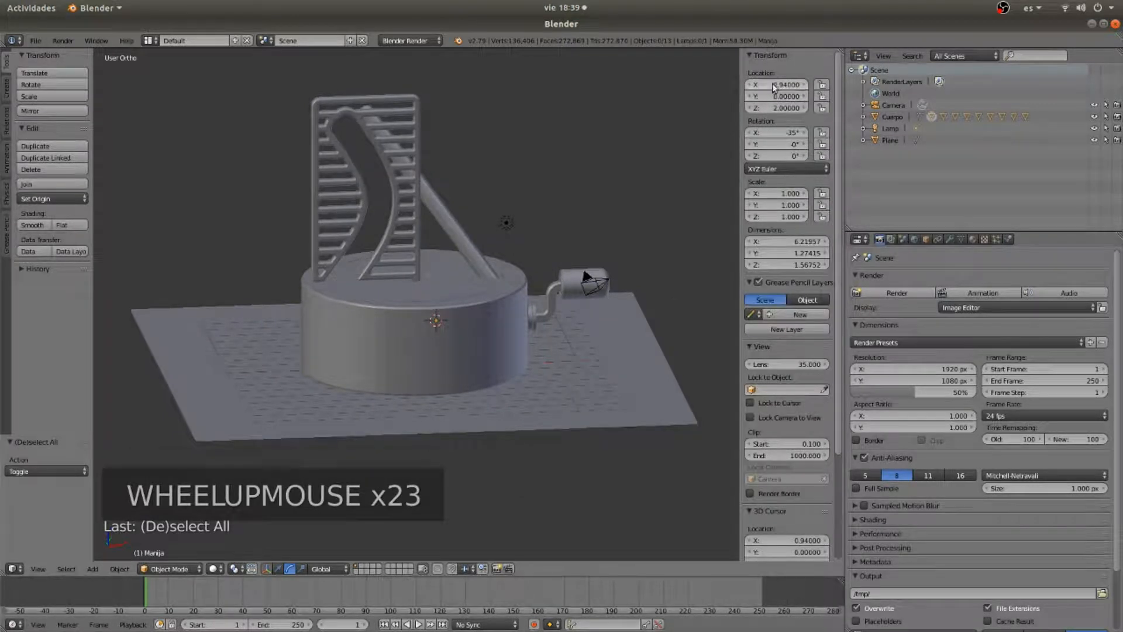
click(773, 84)
click(784, 99)
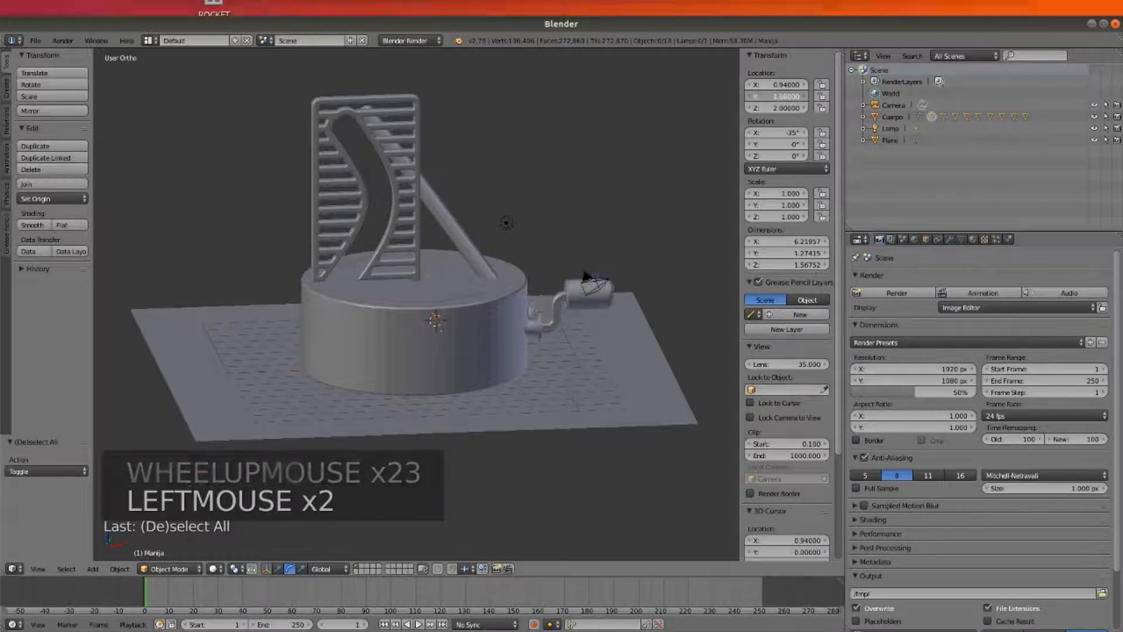
click(825, 109)
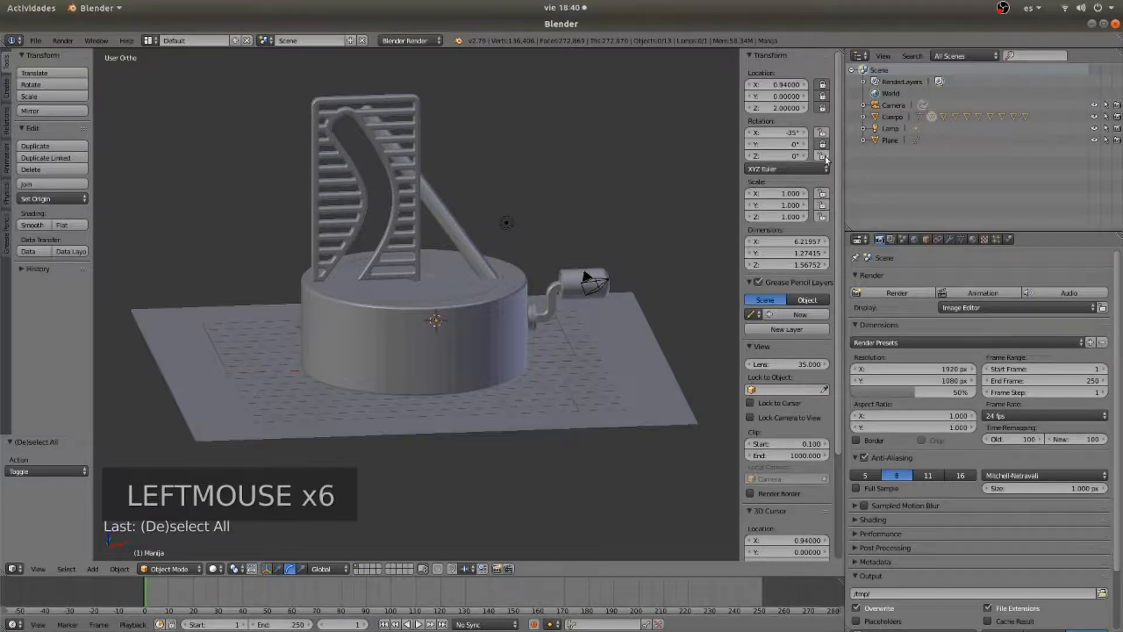
click(823, 194)
click(821, 205)
click(822, 216)
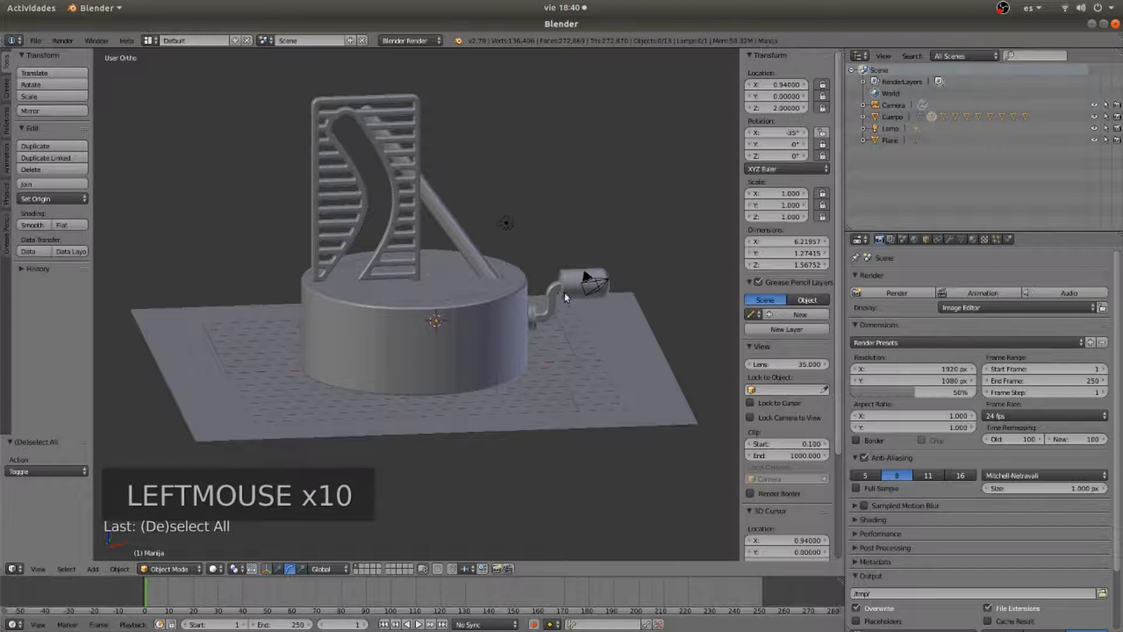
Lock the location, rotation and scale on all axes for the crank's grip and the outer Traba stopper
right_click(512, 317)
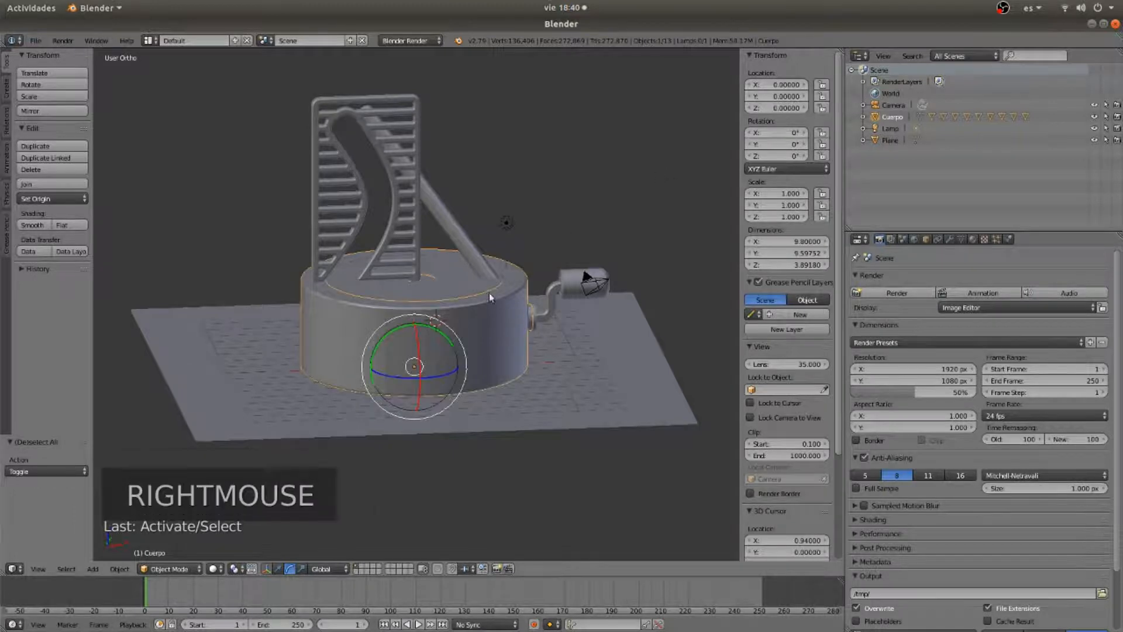
right_click(583, 274)
drag(822, 84, 823, 156)
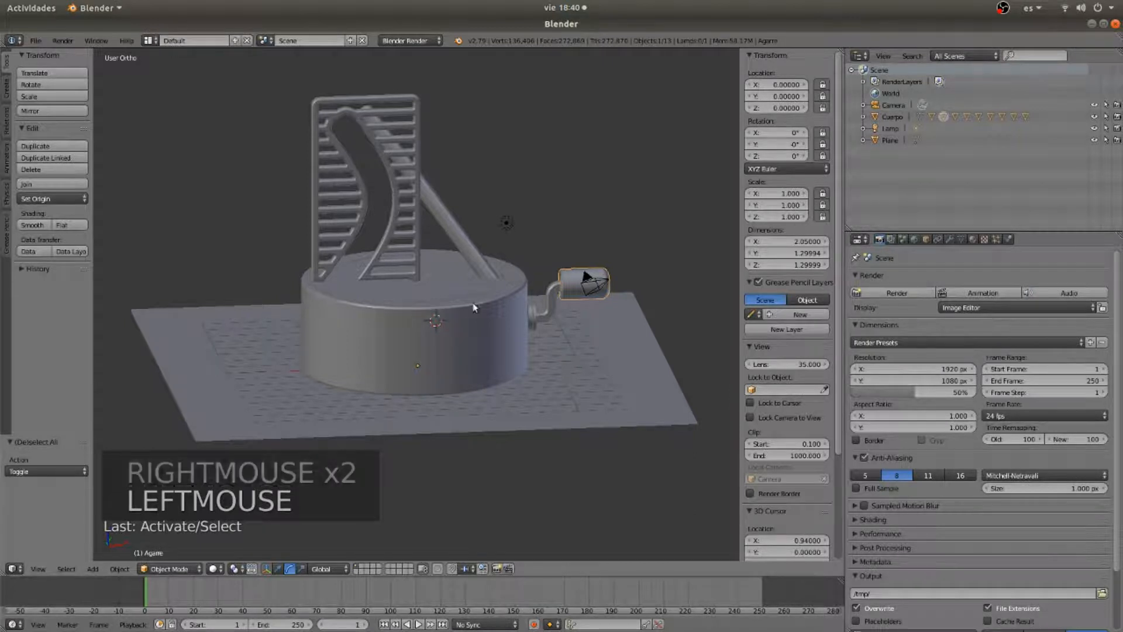
right_click(535, 328)
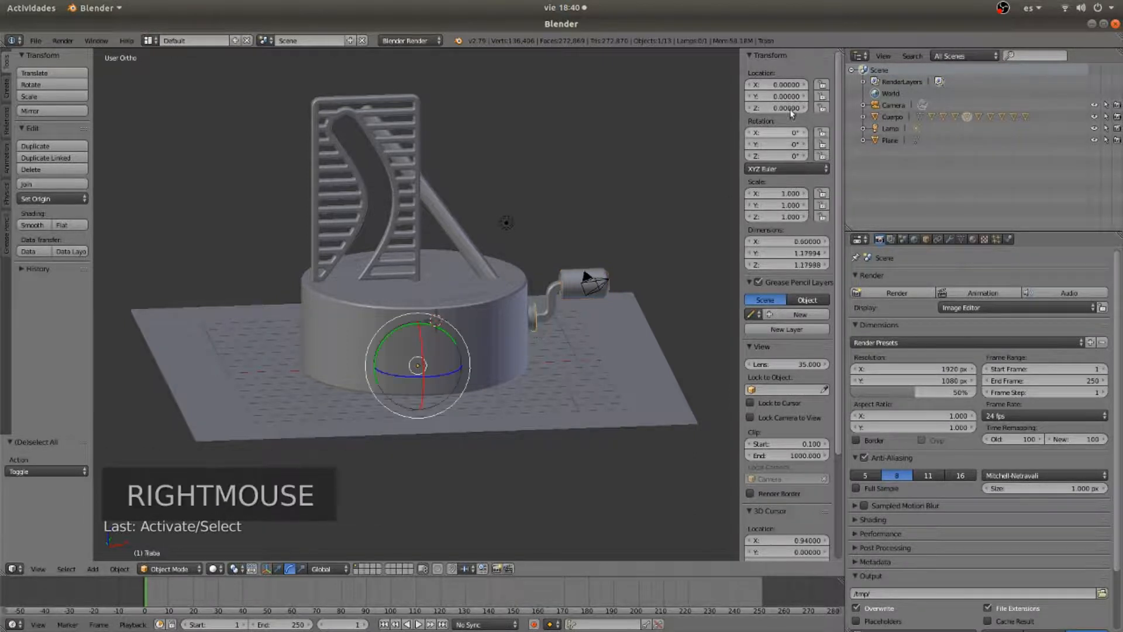
drag(822, 86, 823, 157)
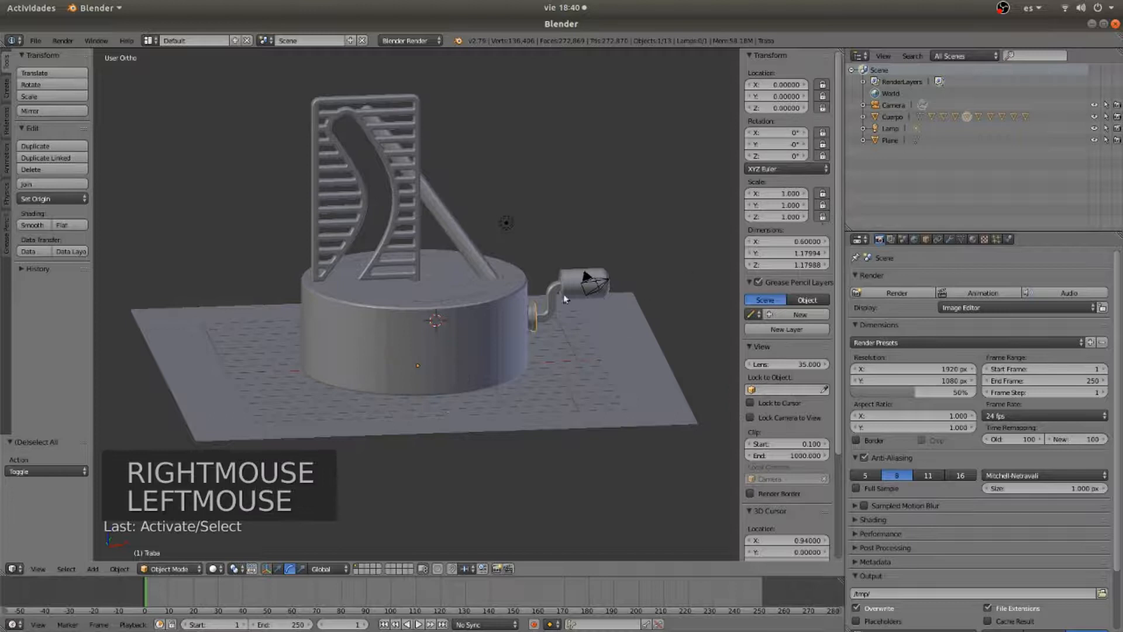
Lock the transforms of the diagonal support rod and all location, rotation and scale axes of the Vela part
scroll(564, 294, up, 2)
right_click(479, 269)
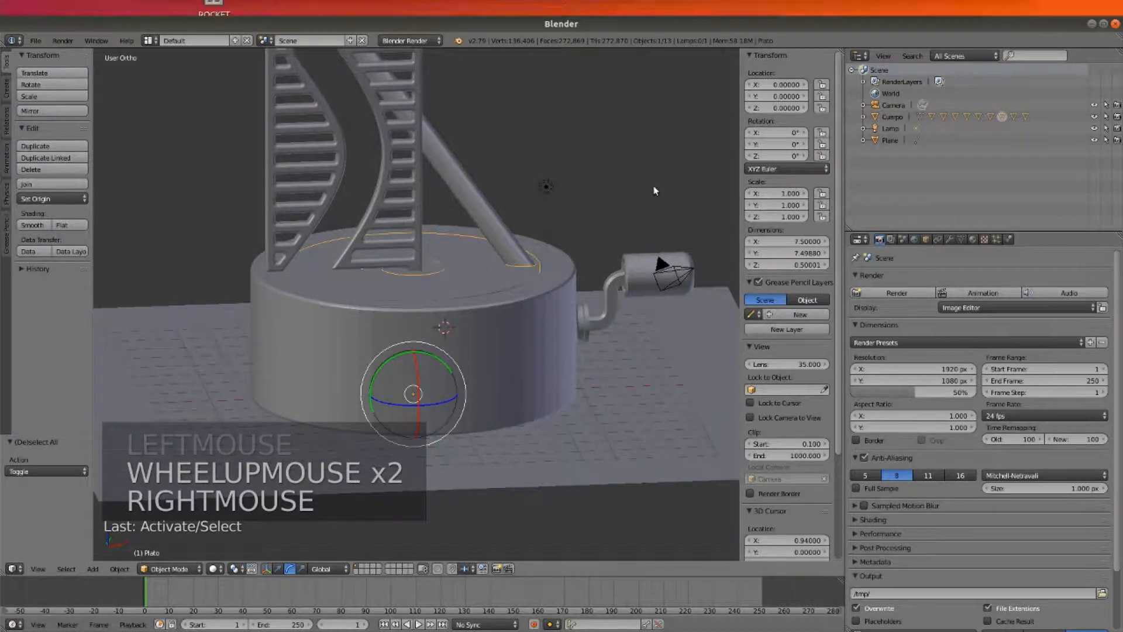
right_click(472, 213)
click(822, 86)
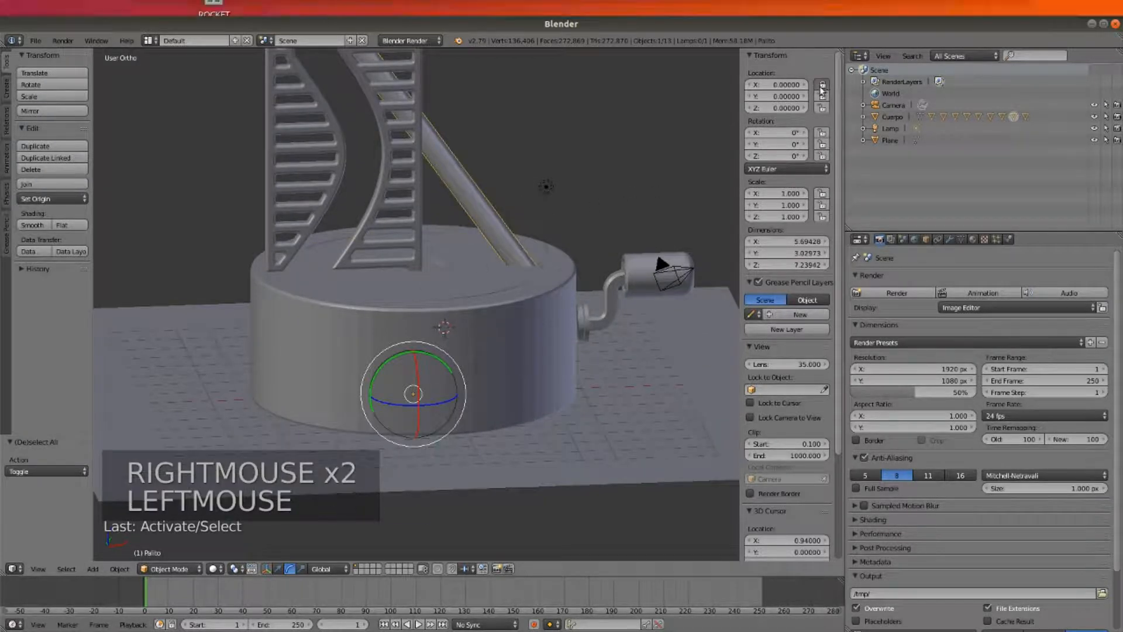
right_click(400, 188)
drag(822, 84, 822, 217)
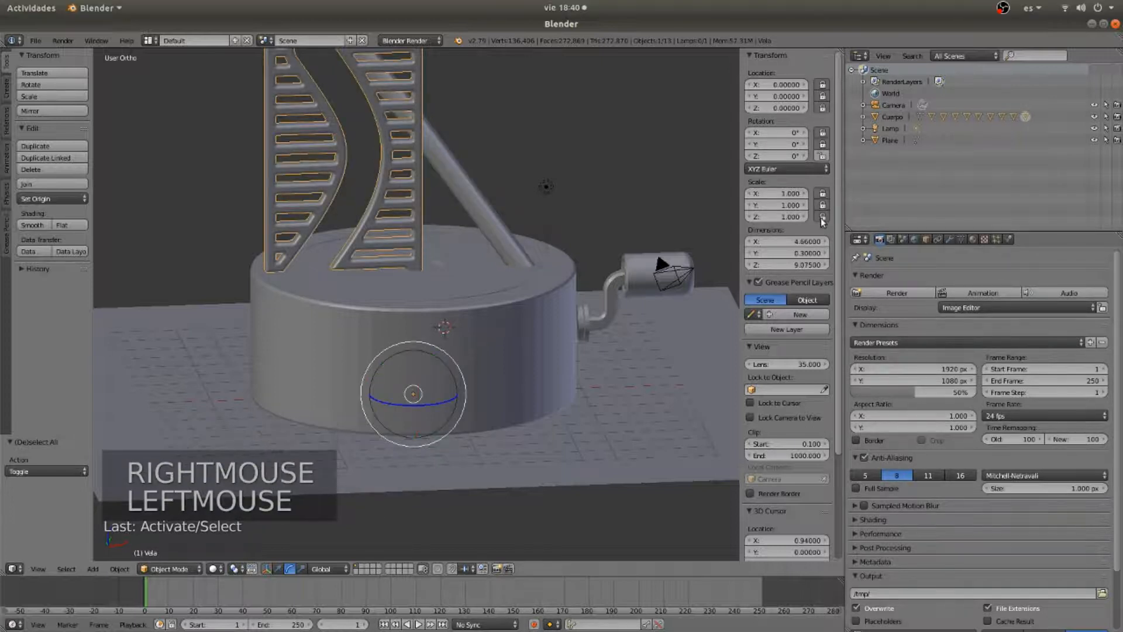
click(822, 156)
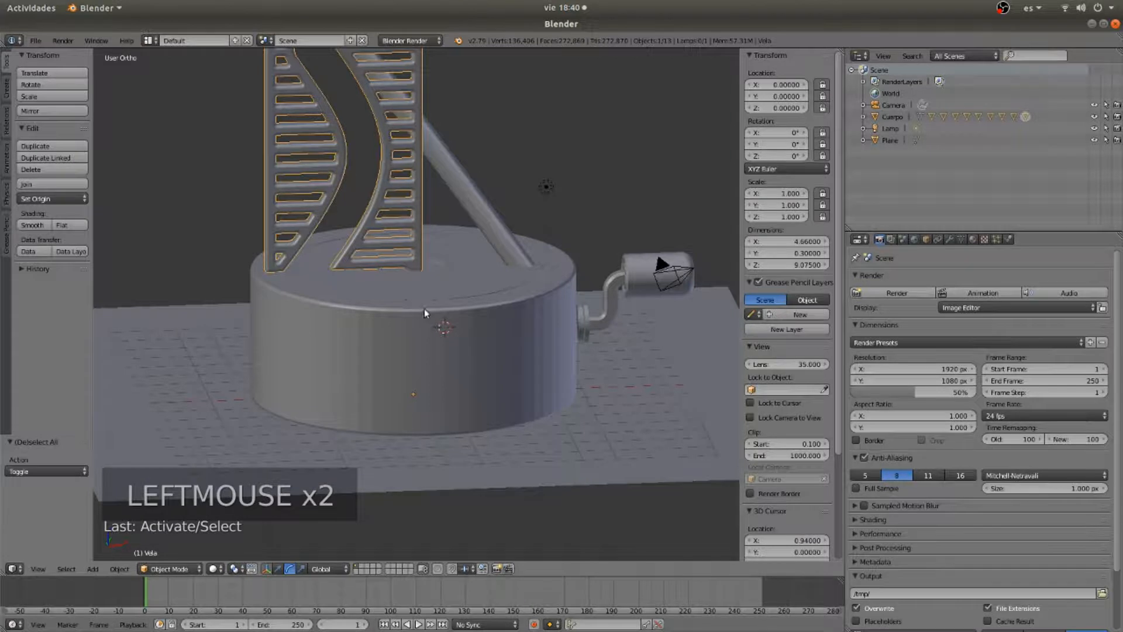
Switch to wireframe shading and lock all location, rotation and scale axes of the inner Traba.001 stopper
key(z)
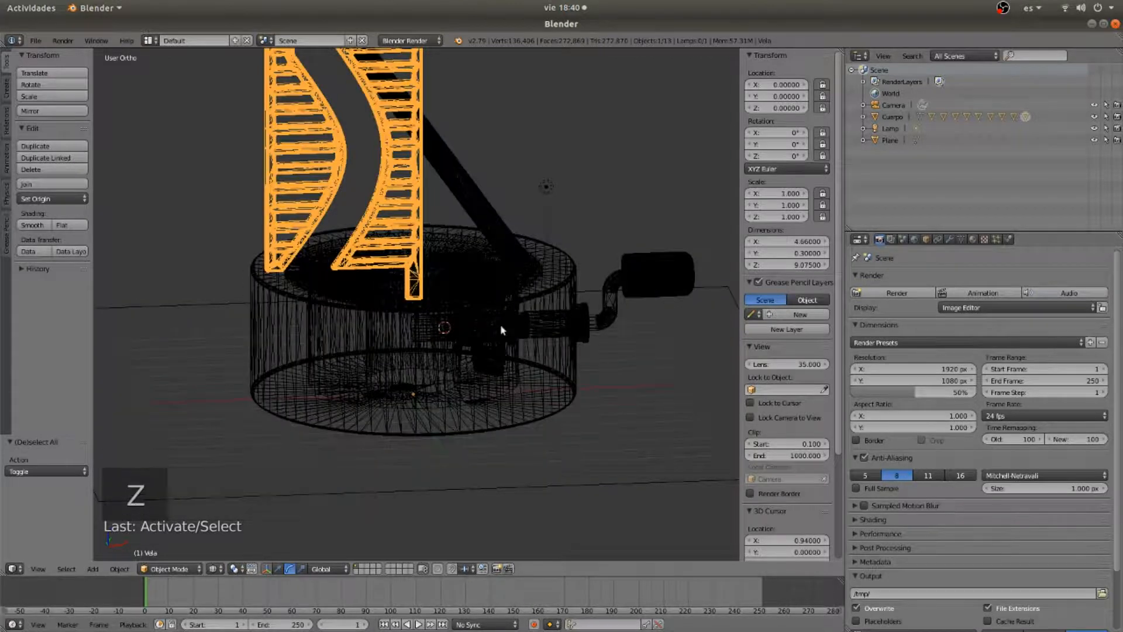
right_click(521, 333)
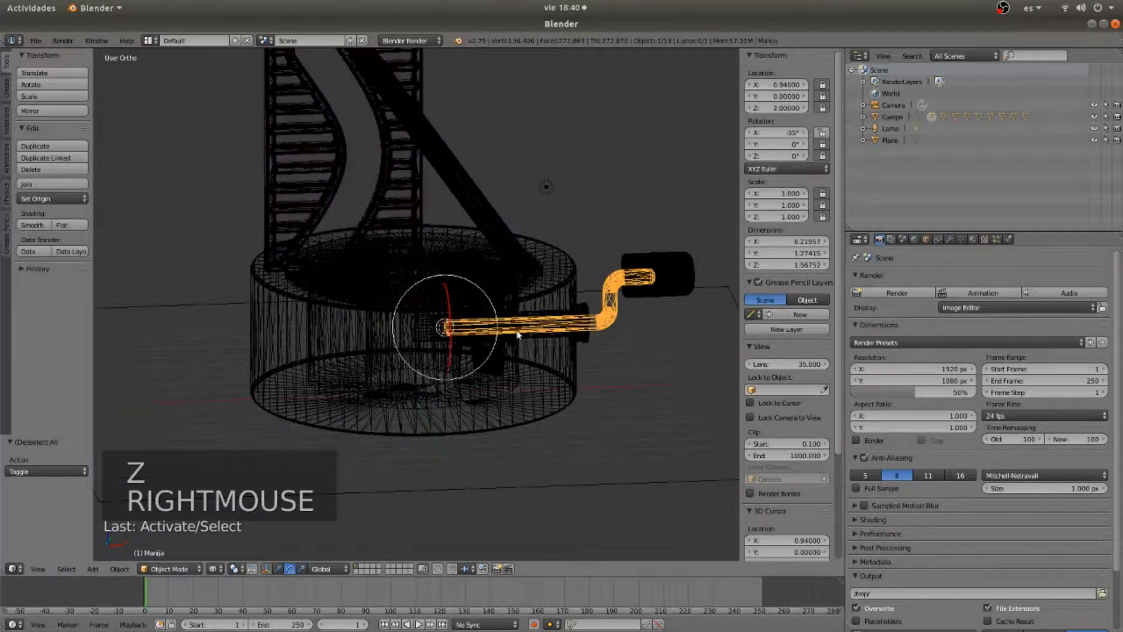
right_click(515, 337)
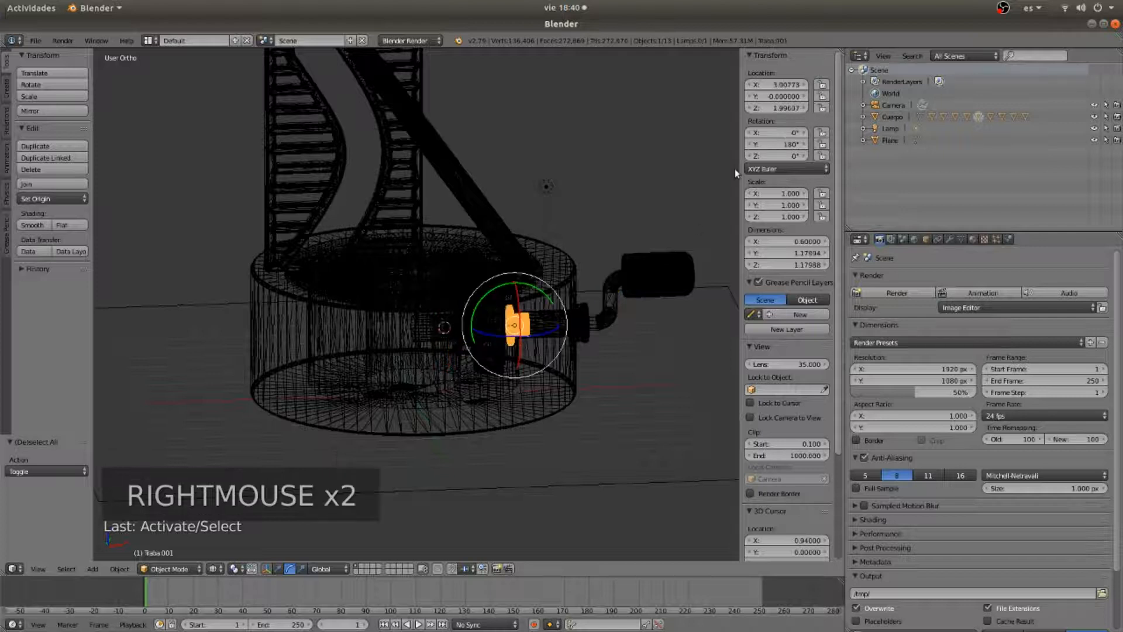
click(824, 108)
drag(826, 194, 828, 224)
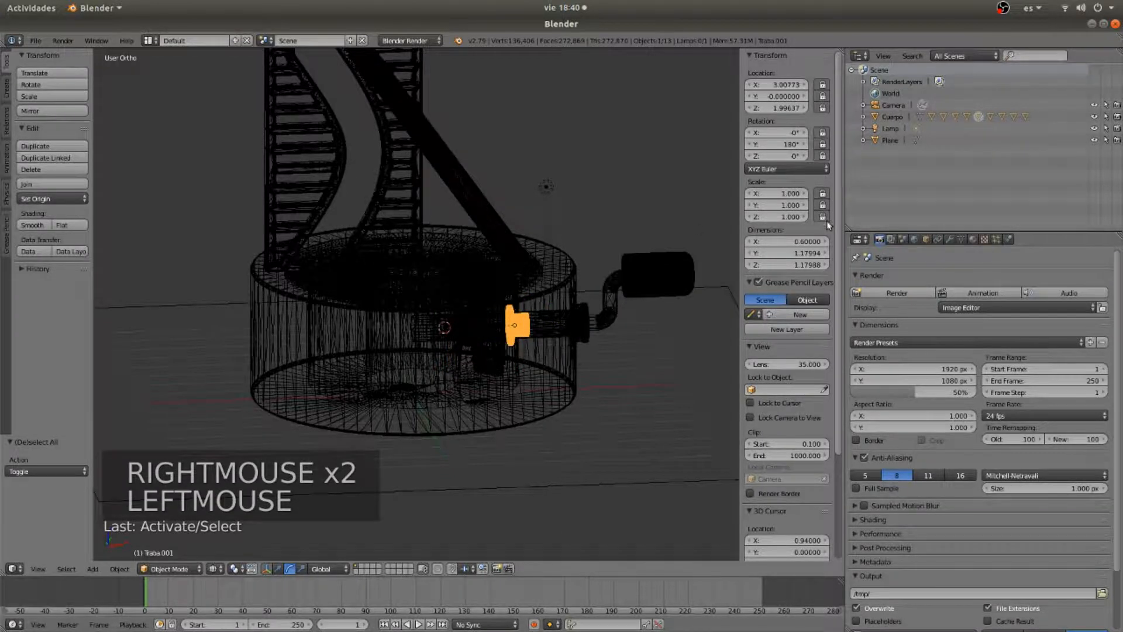
Lock all location, rotation and scale axes of the innermost Traba.002 stopper and the Engranaje gear
right_click(466, 338)
right_click(465, 338)
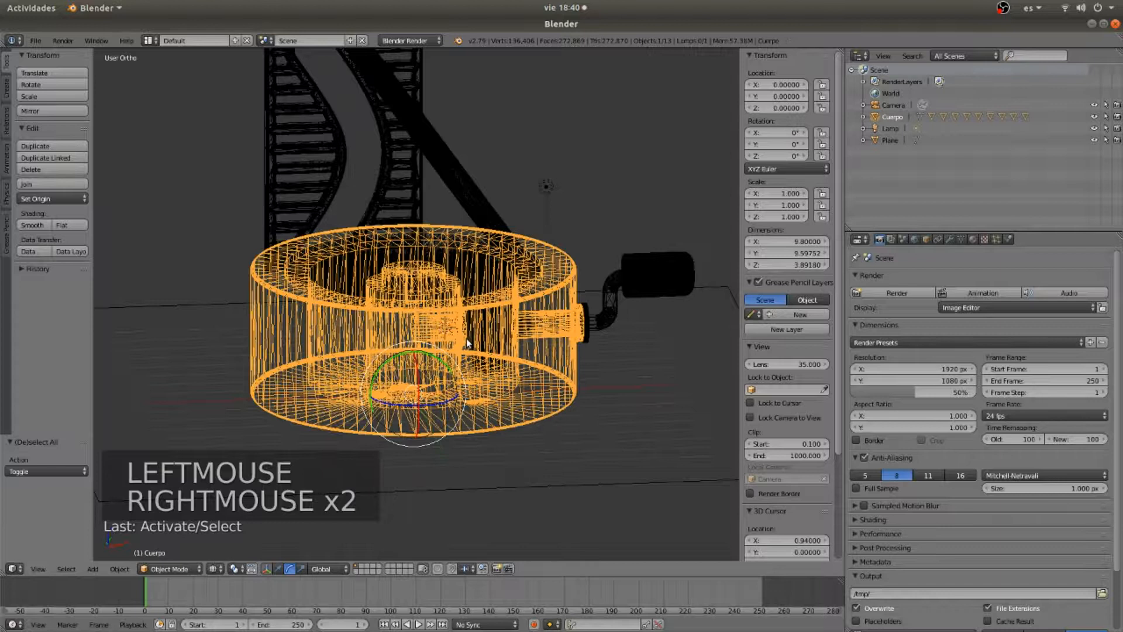
right_click(466, 339)
drag(824, 86, 819, 202)
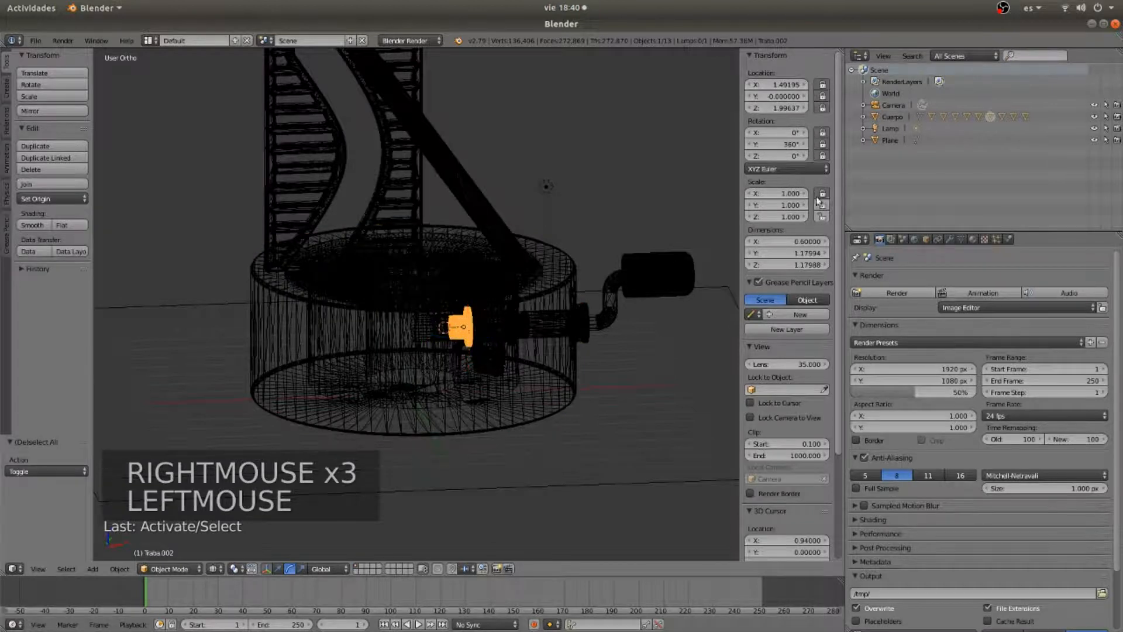
right_click(480, 363)
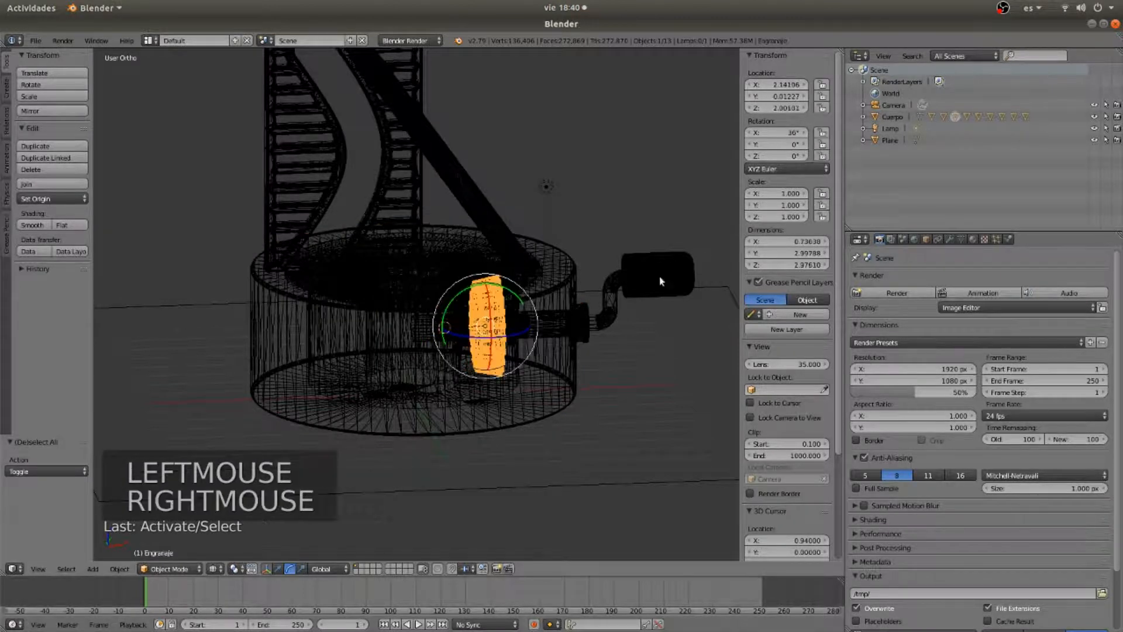
drag(823, 85, 824, 194)
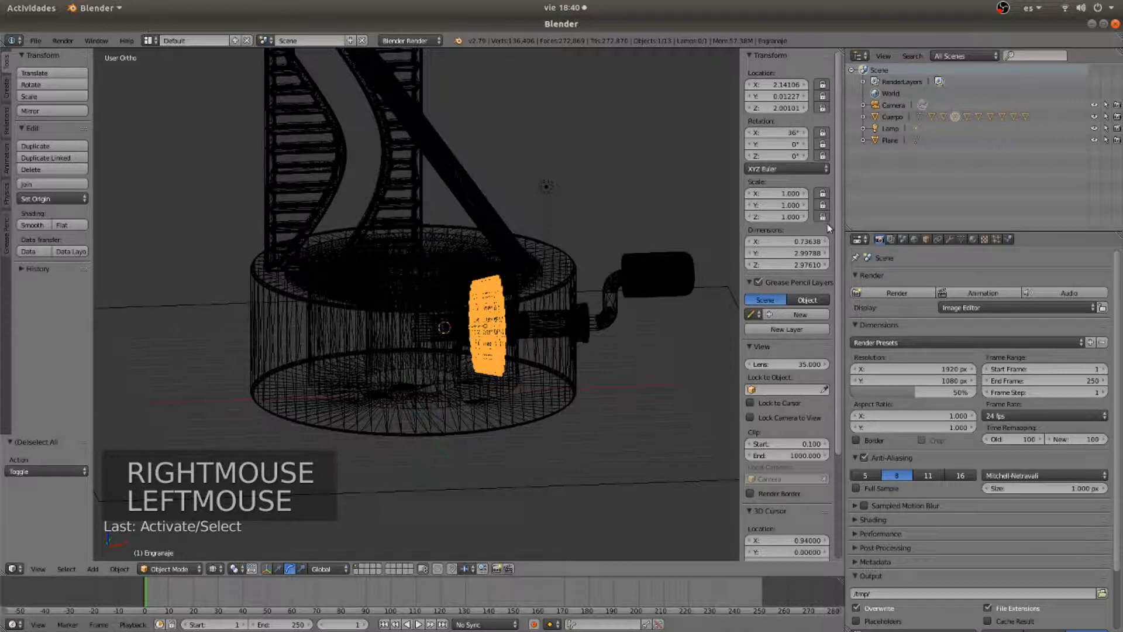
Check the transform locks of the crank assembly, the Cuerpo body, the diagonal support rod and the Vela part
right_click(662, 271)
right_click(617, 310)
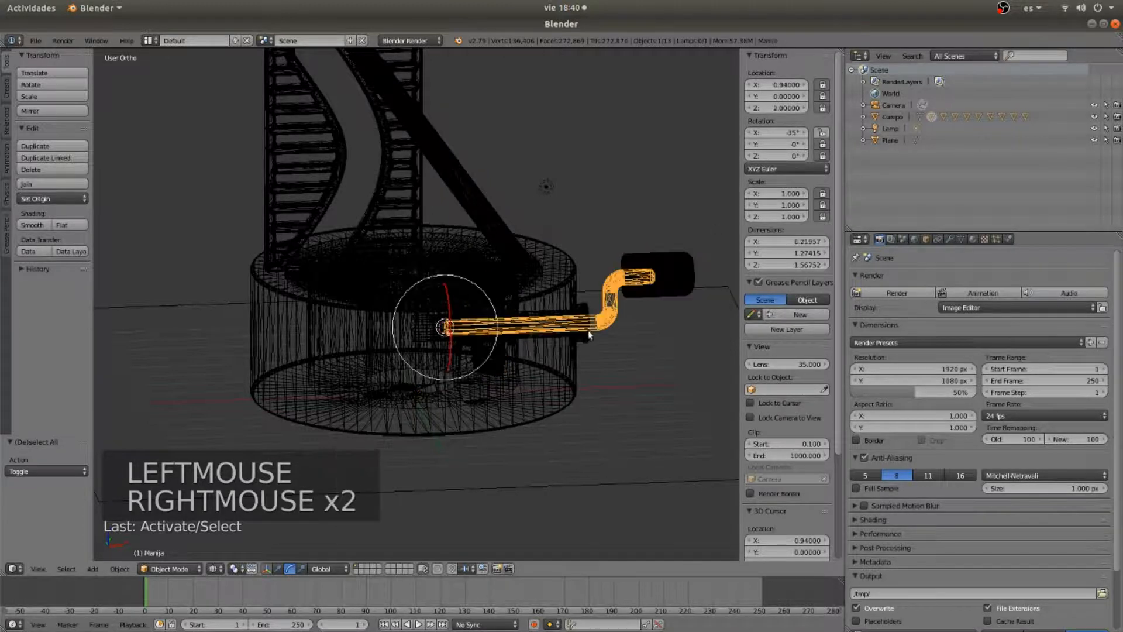
right_click(588, 336)
right_click(556, 344)
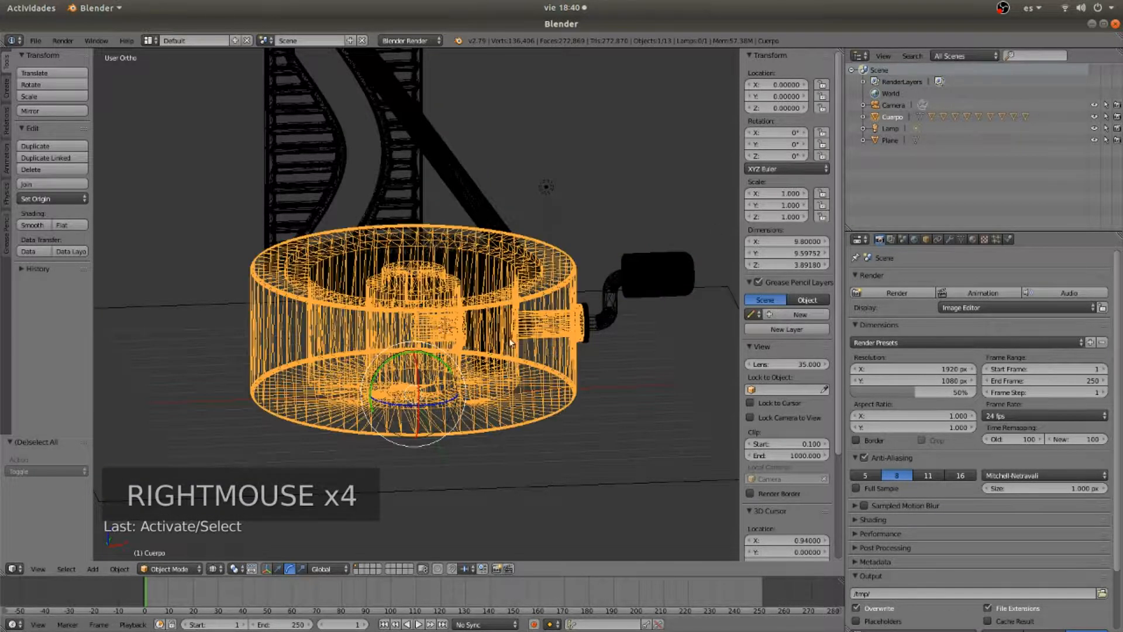
right_click(481, 203)
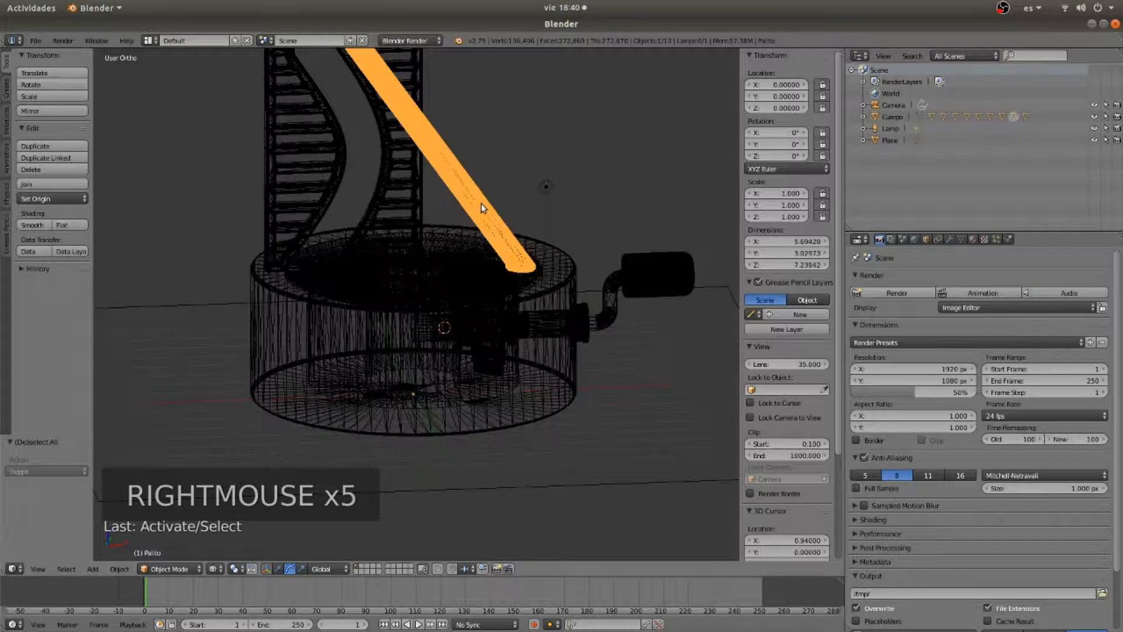
right_click(400, 238)
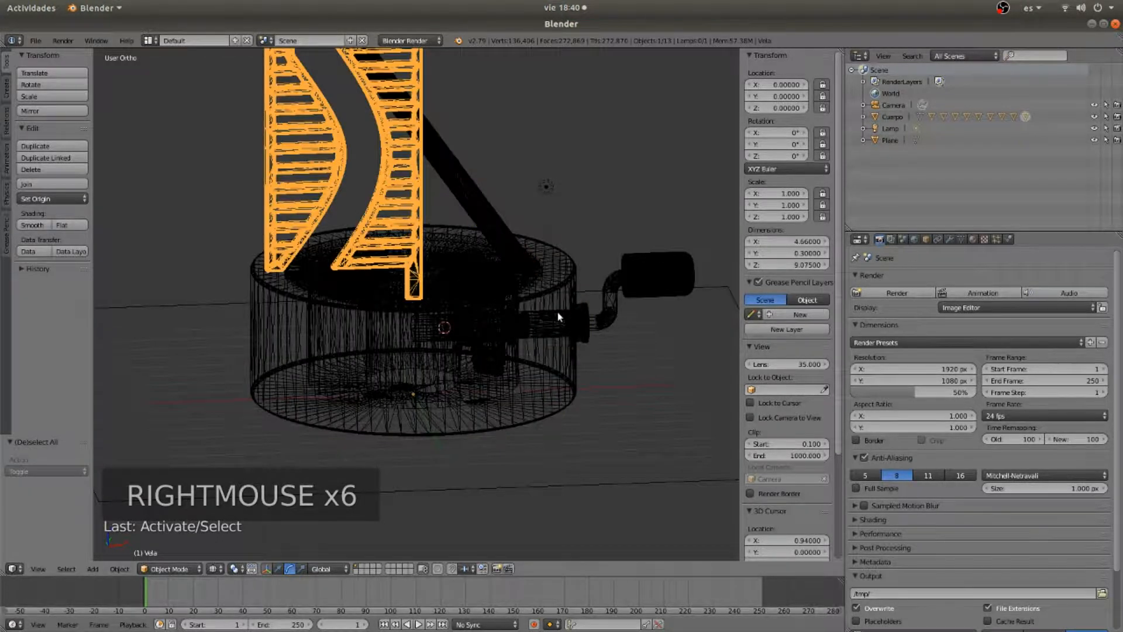
Return to solid shading and lock the Plato disc's location, scale and X and Y rotation, leaving Z rotation free
key(a)
key(z)
mouse_move(602, 300)
middle_down()
mouse_move(562, 387)
mouse_move(422, 354)
mouse_move(438, 375)
mouse_move(545, 396)
mouse_move(554, 381)
middle_up()
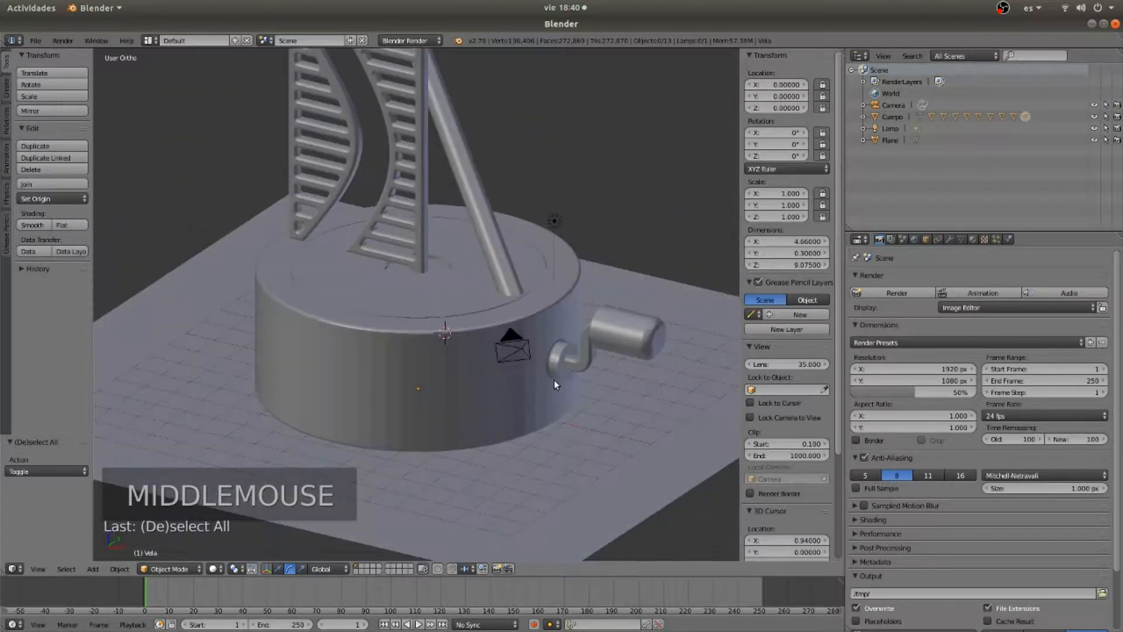
right_click(474, 299)
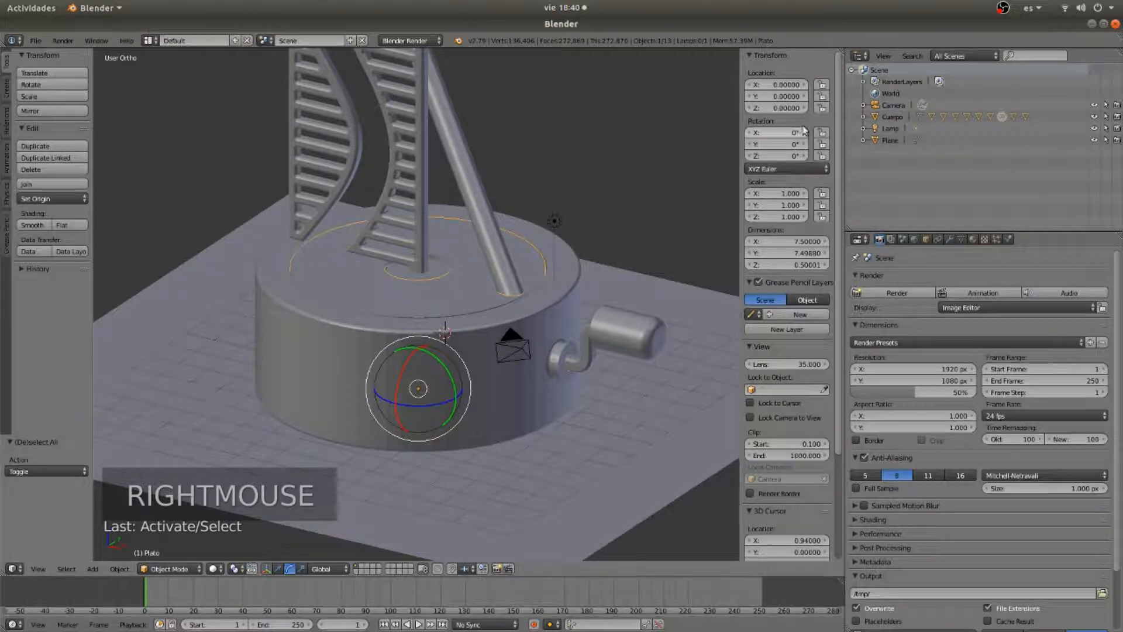
drag(823, 85, 822, 145)
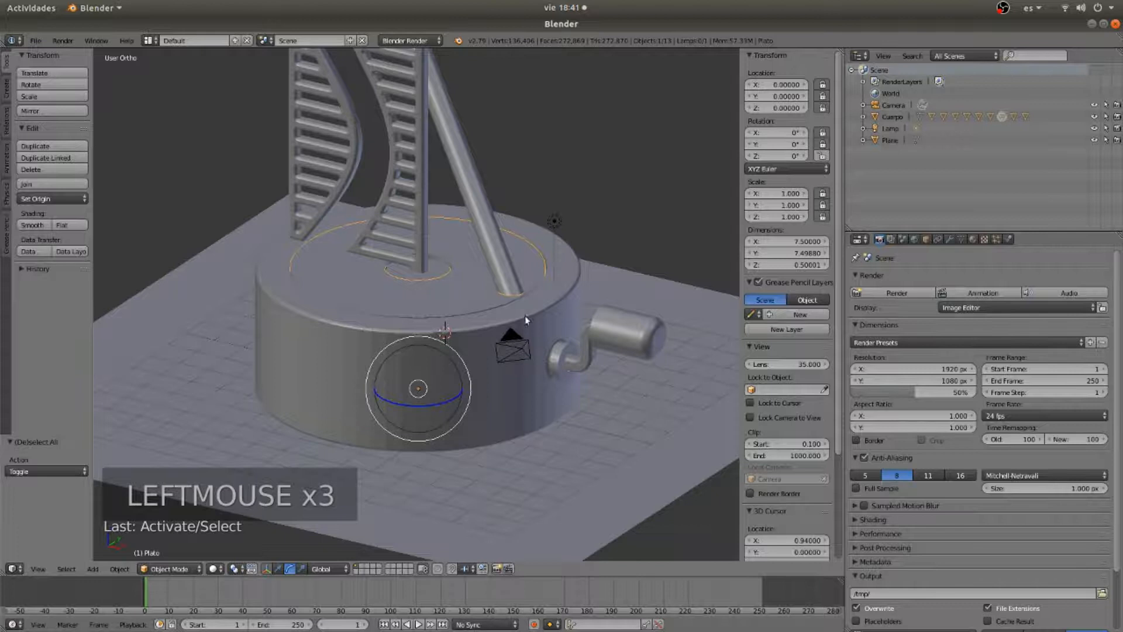
Rotate the Plato disc by about -457° around the global Z axis and view the assembly from the front
key(r)
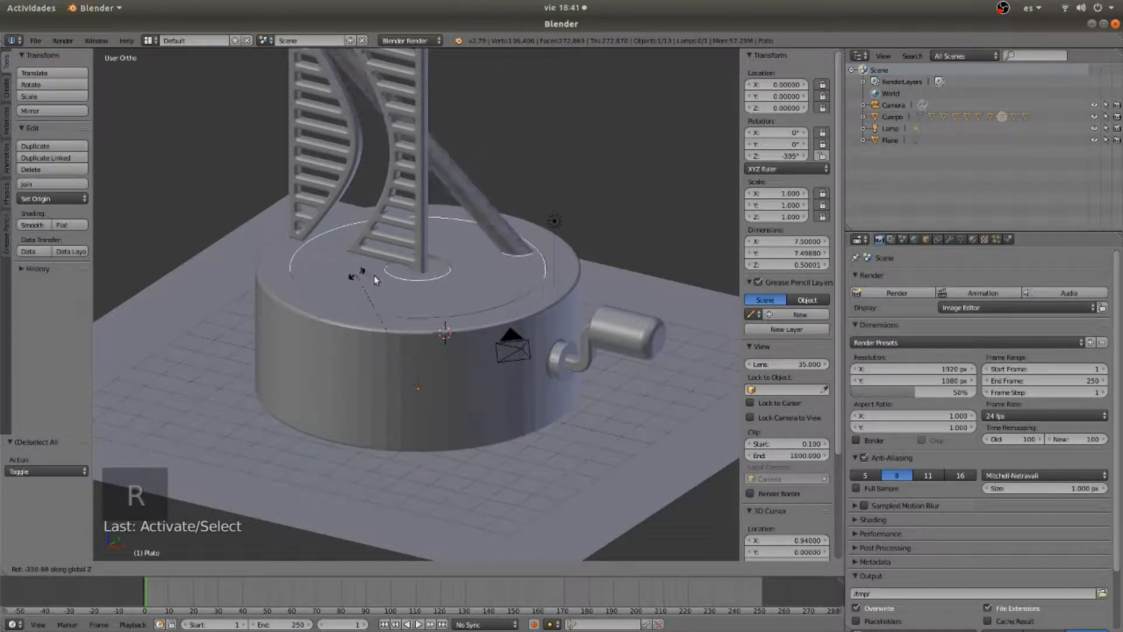
click(426, 503)
key(KP_1)
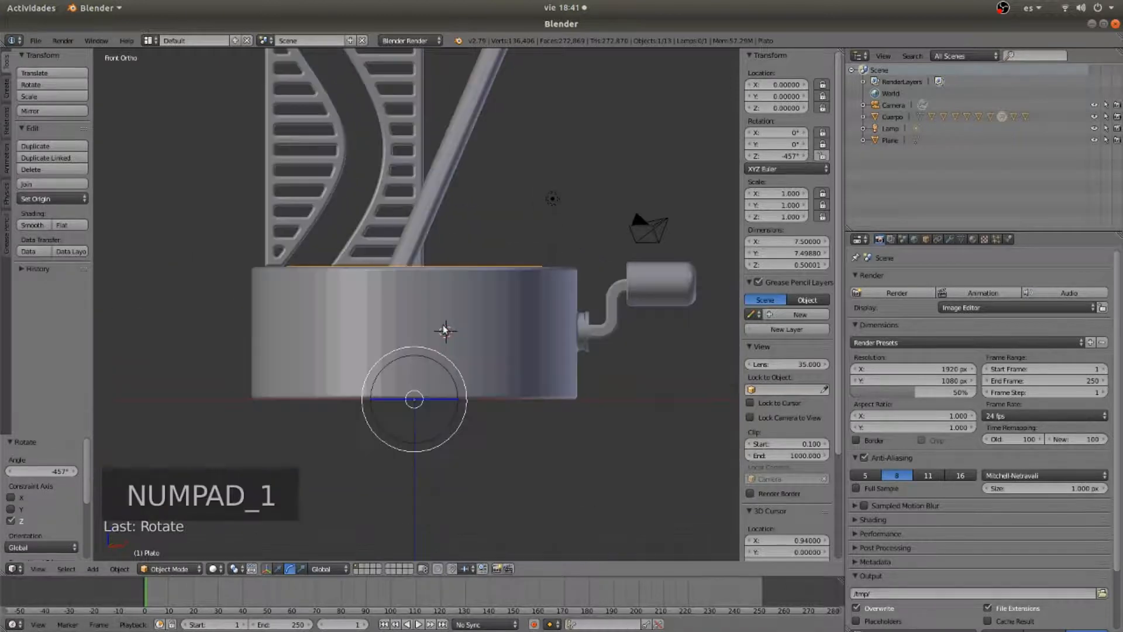
middle_drag(515, 208, 537, 286)
key(KP_1)
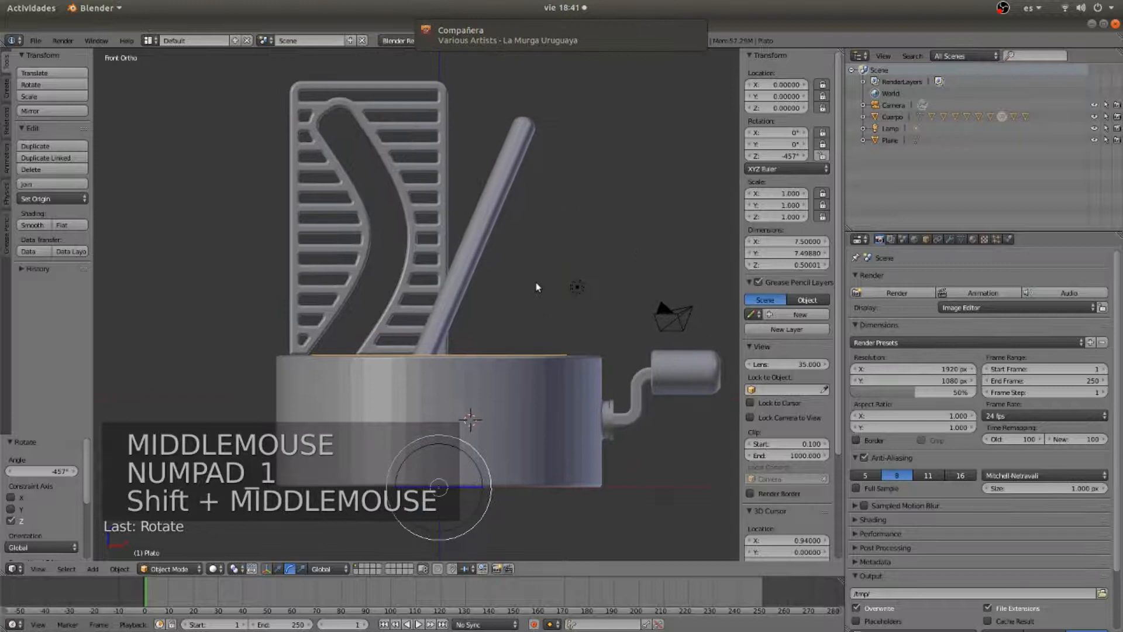
key(r)
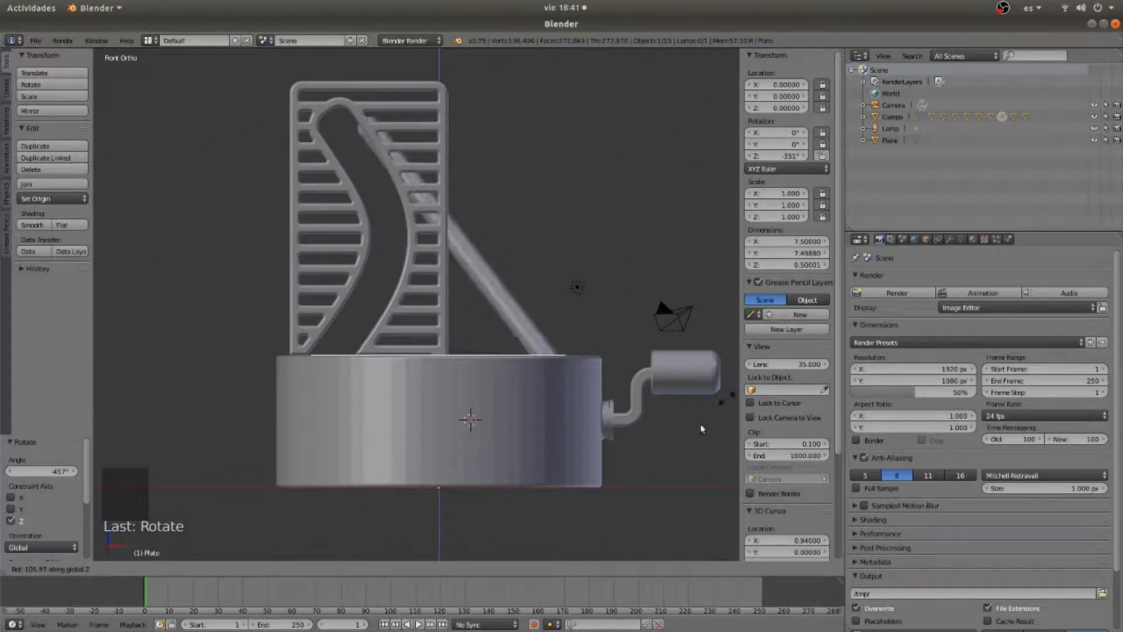
key(Escape)
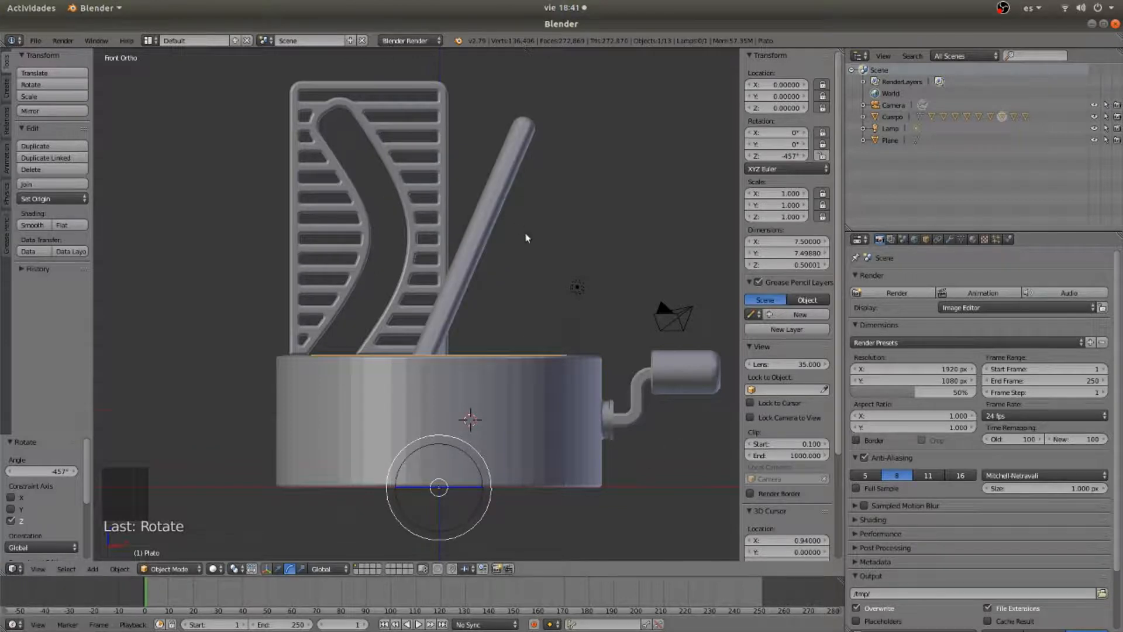
scroll(527, 238, down, 3)
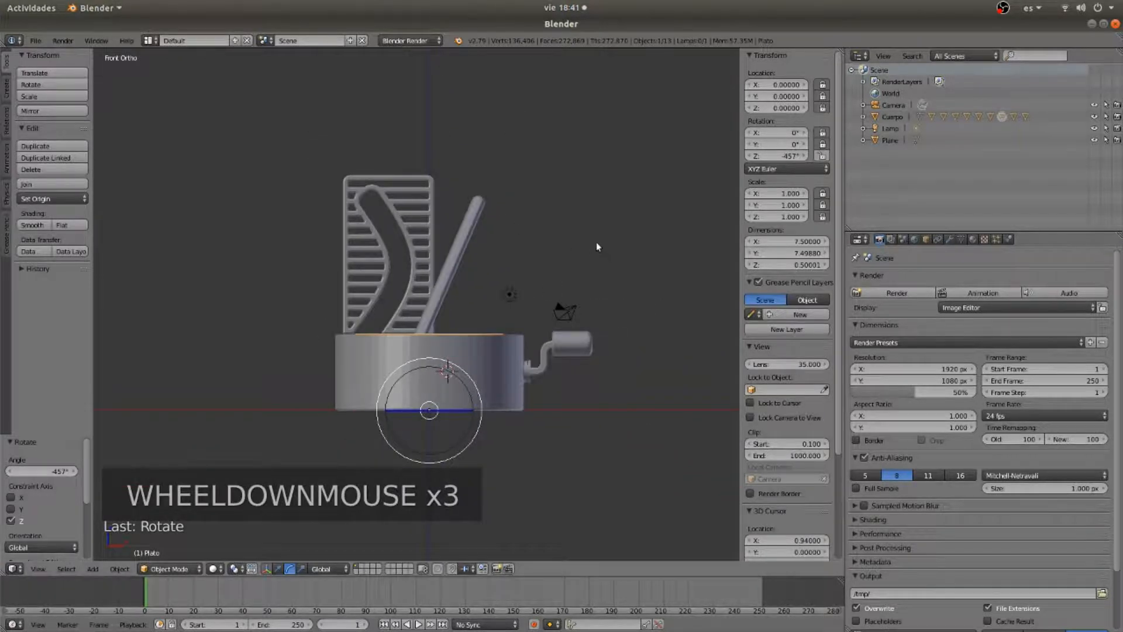
shift+middle_drag(590, 236, 512, 279)
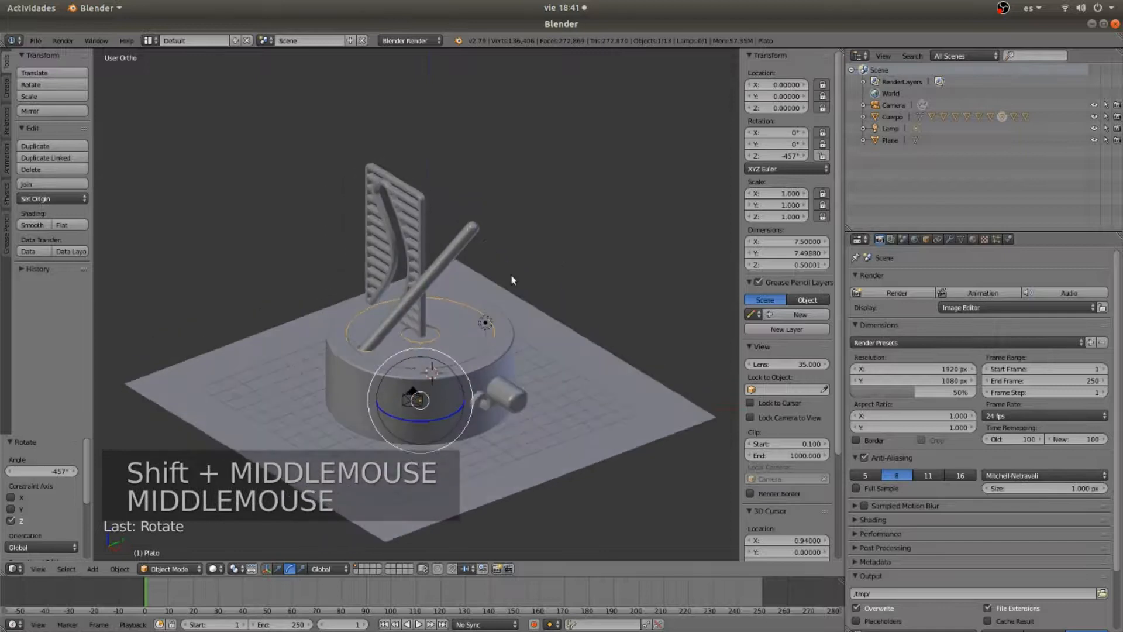
scroll(529, 261, up, 2)
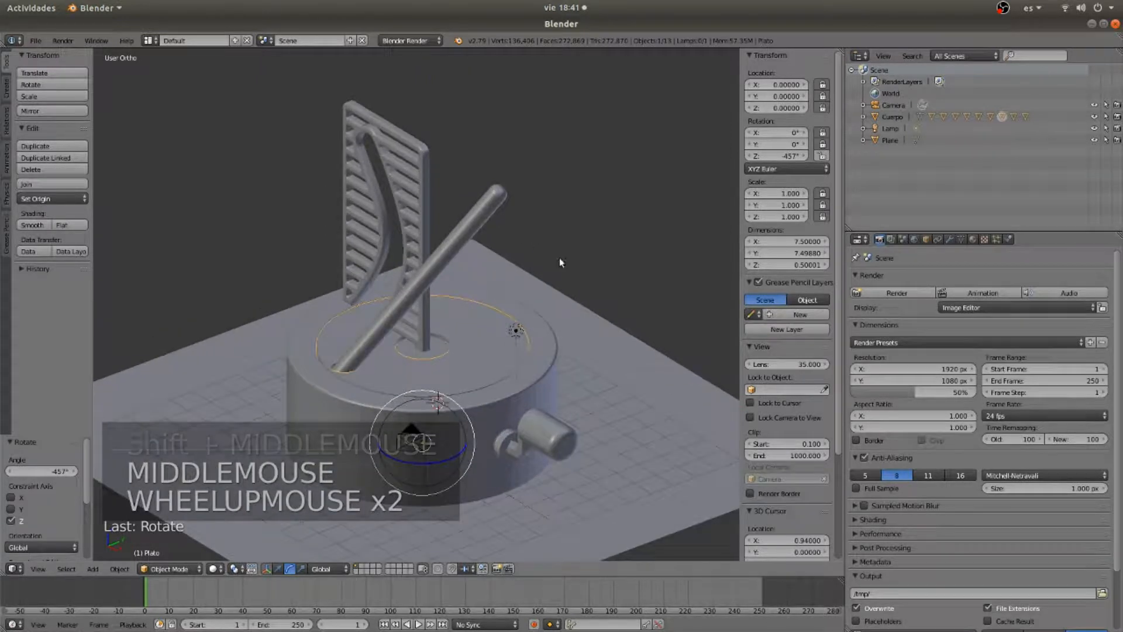
right_click(478, 361)
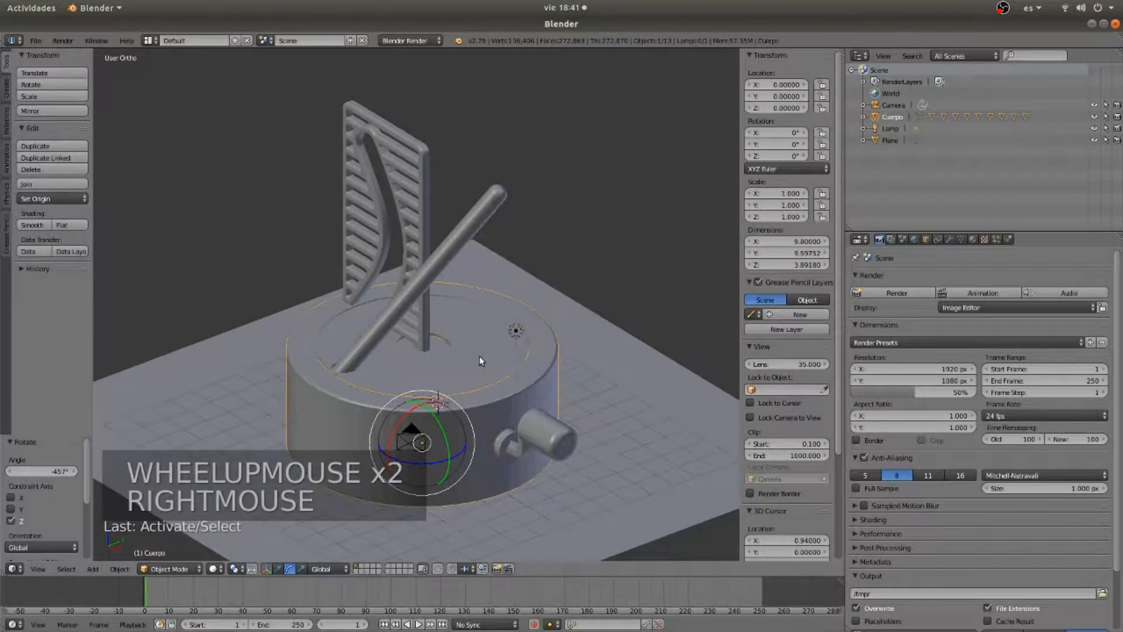
right_click(480, 356)
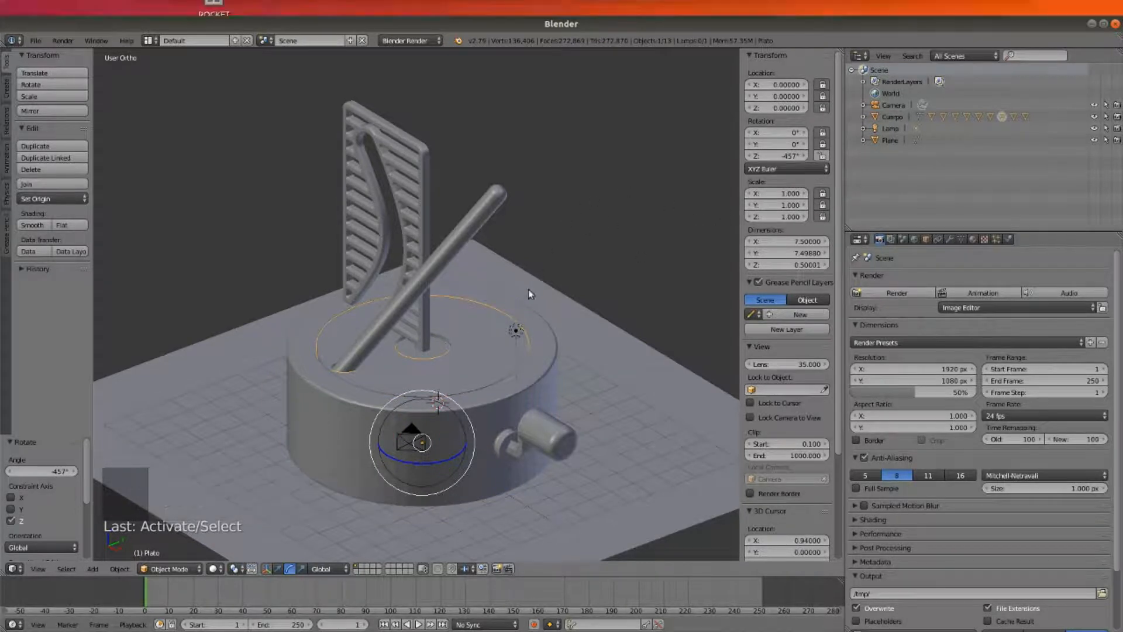
scroll(504, 326, down, 3)
scroll(504, 325, up, 1)
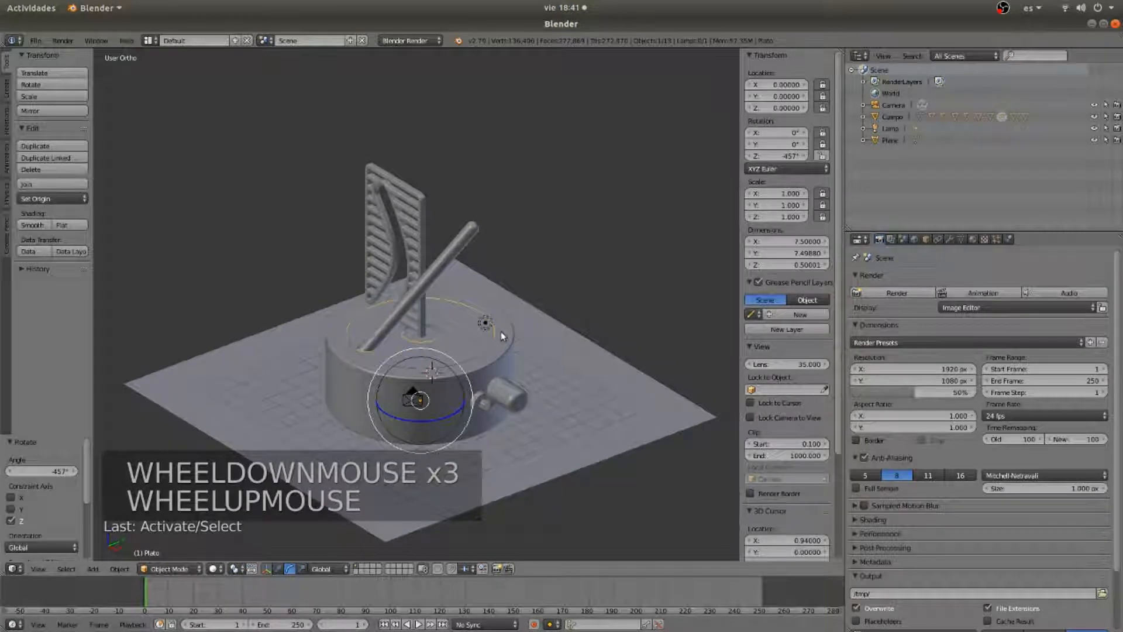
Save the scene as "Seminario1 clase blender 01.blend" in the Seminario SLad folder
key(ctrl+s)
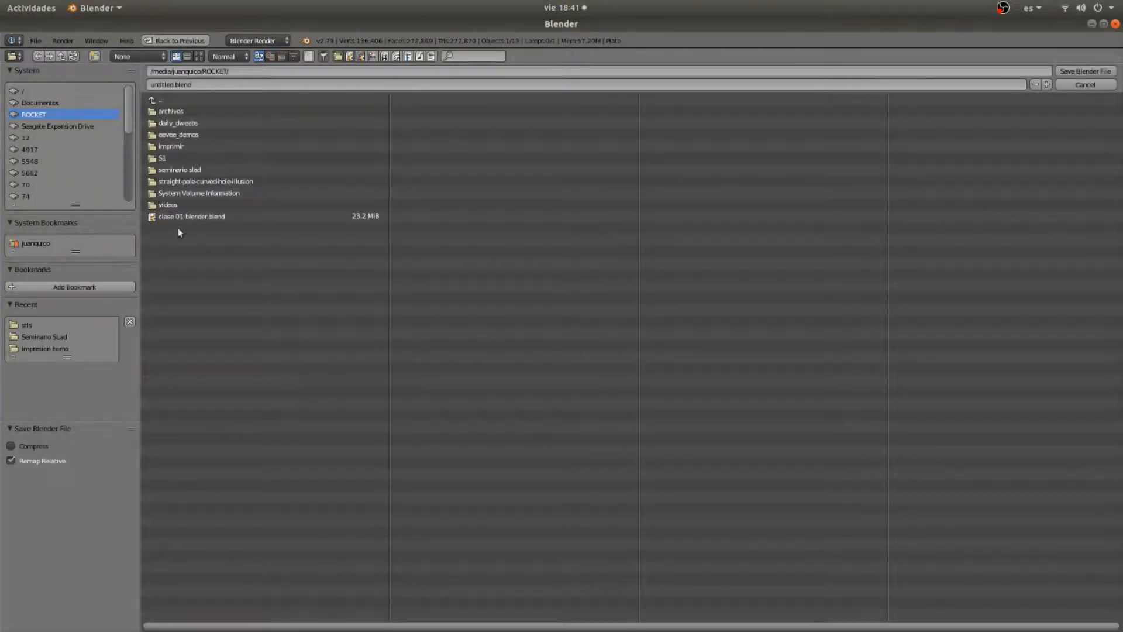
click(164, 85)
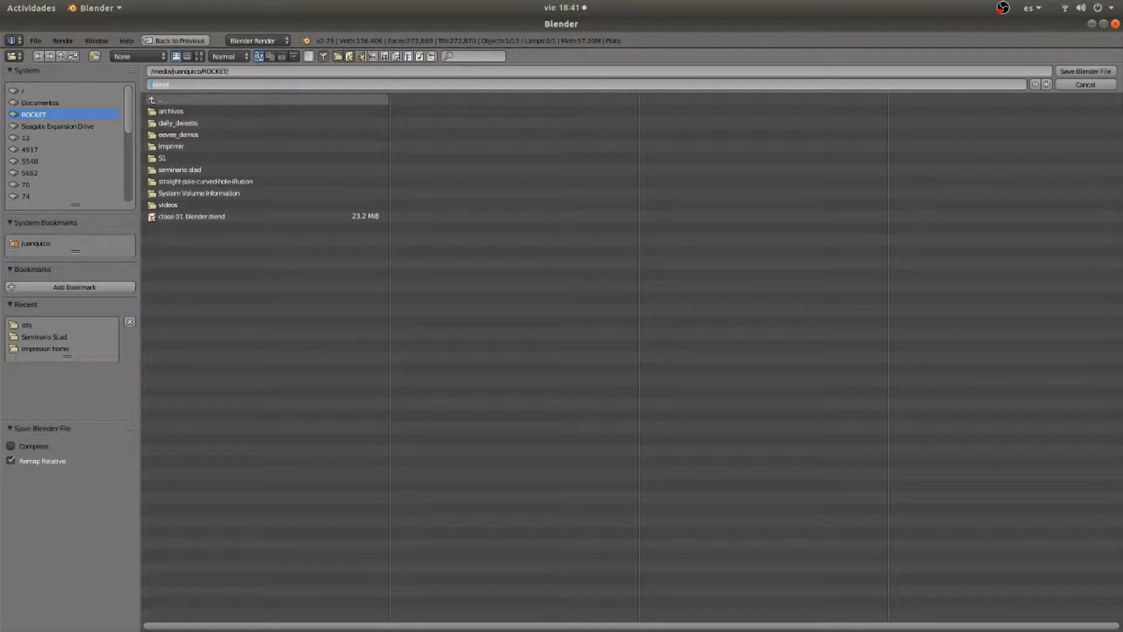
click(39, 338)
click(176, 86)
key(Home)
text(Seminario)
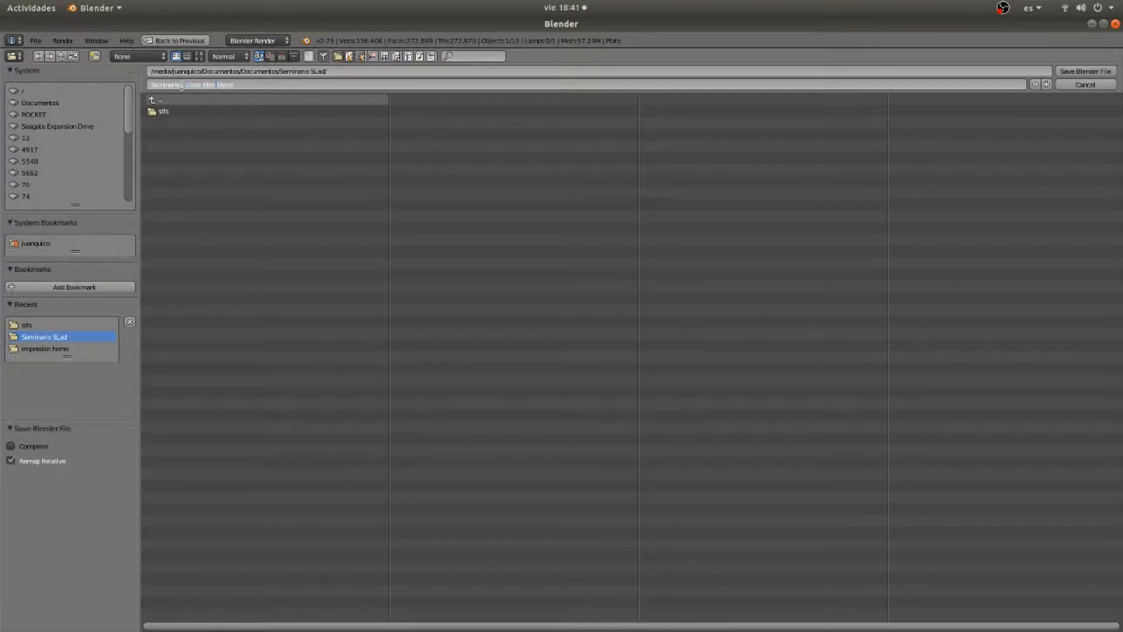
key(Return)
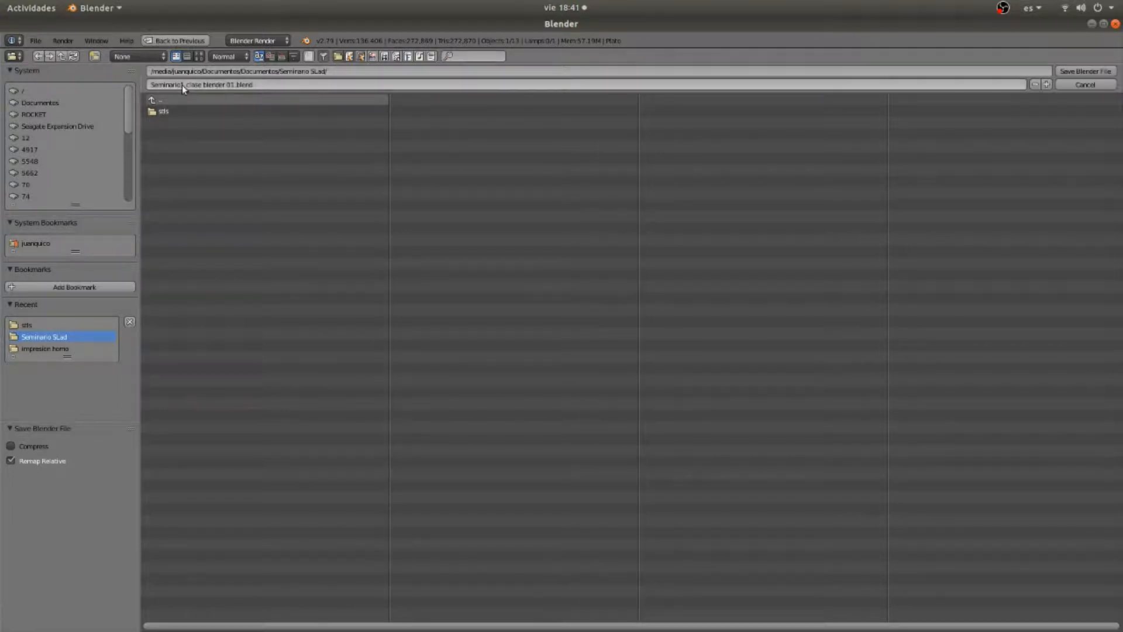
click(1074, 71)
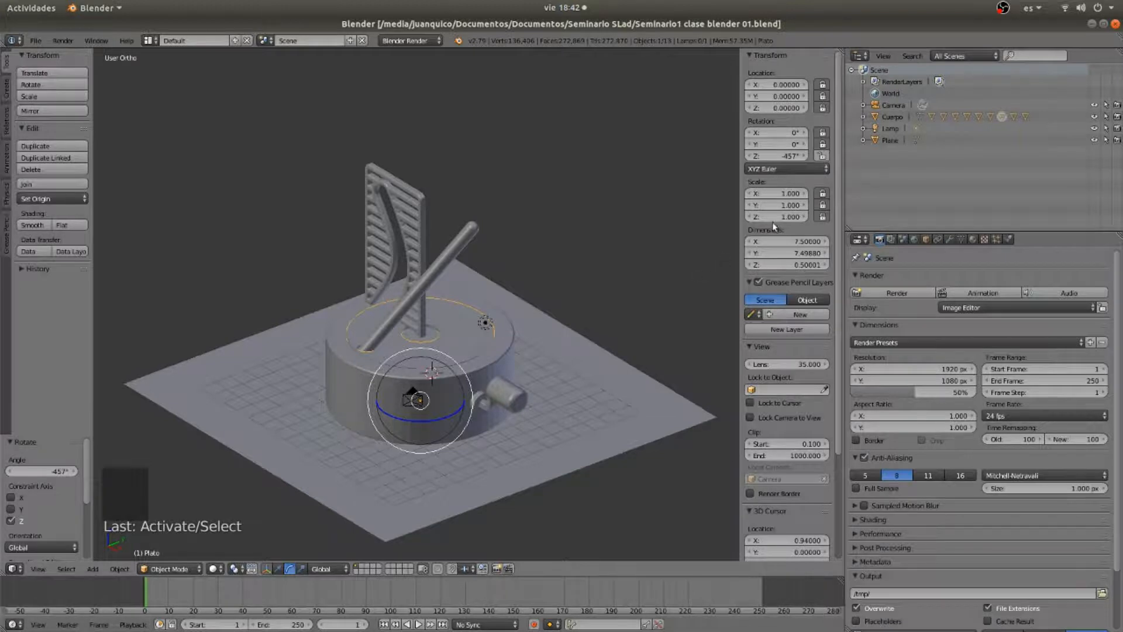
Add a single driver to the Plato disc's Z rotation with the Manually Create Later (Single) option
right_click(779, 157)
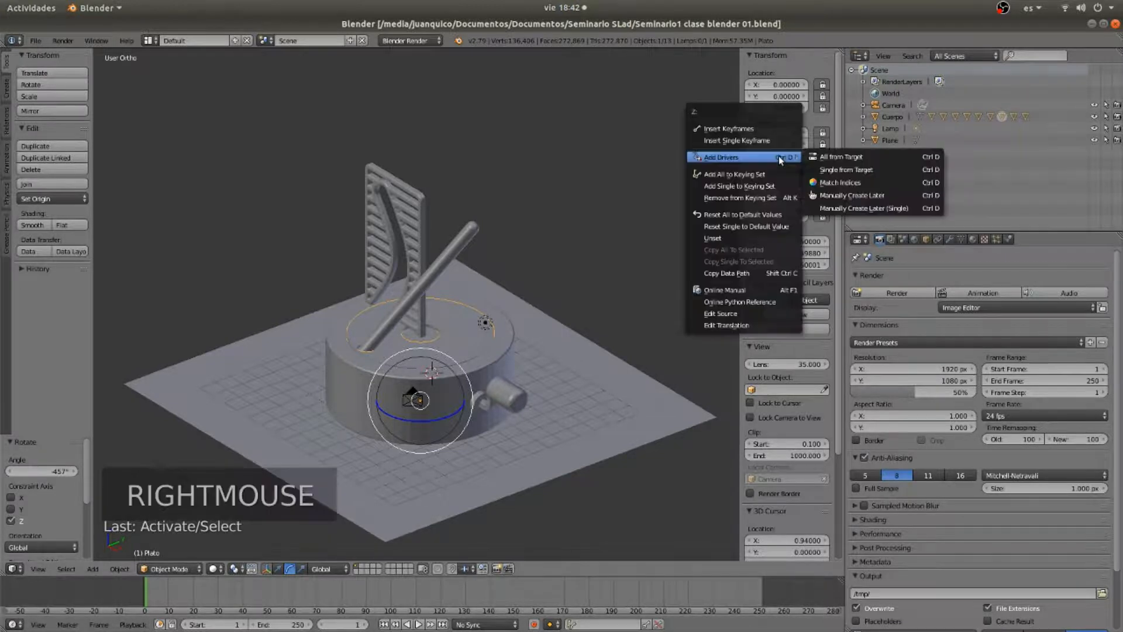
right_click(772, 157)
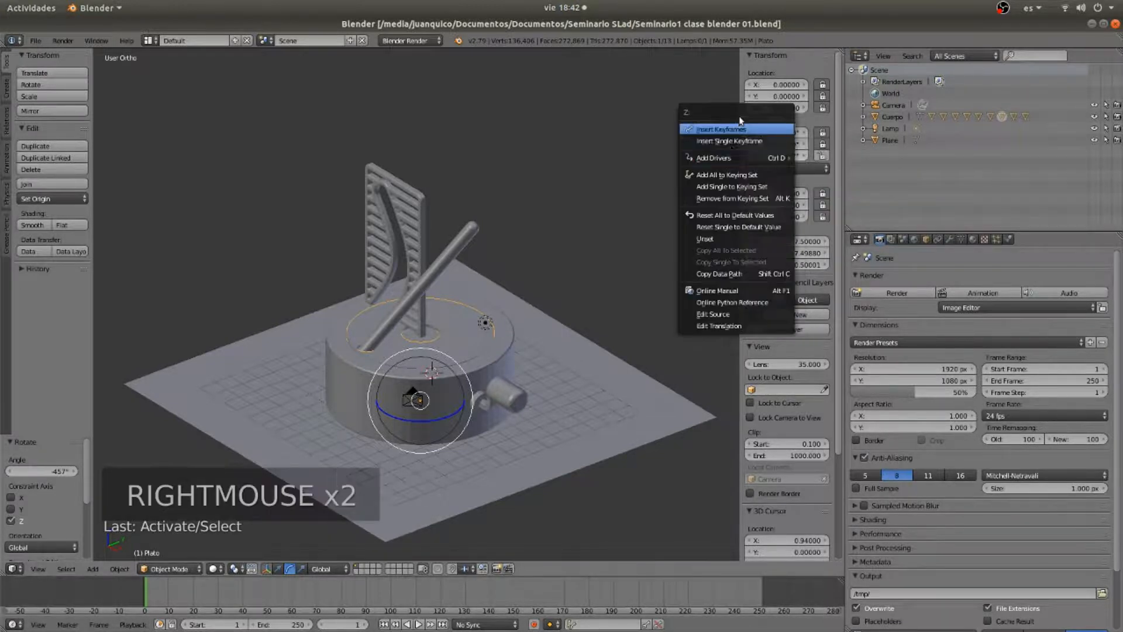
mouse_move(710, 158)
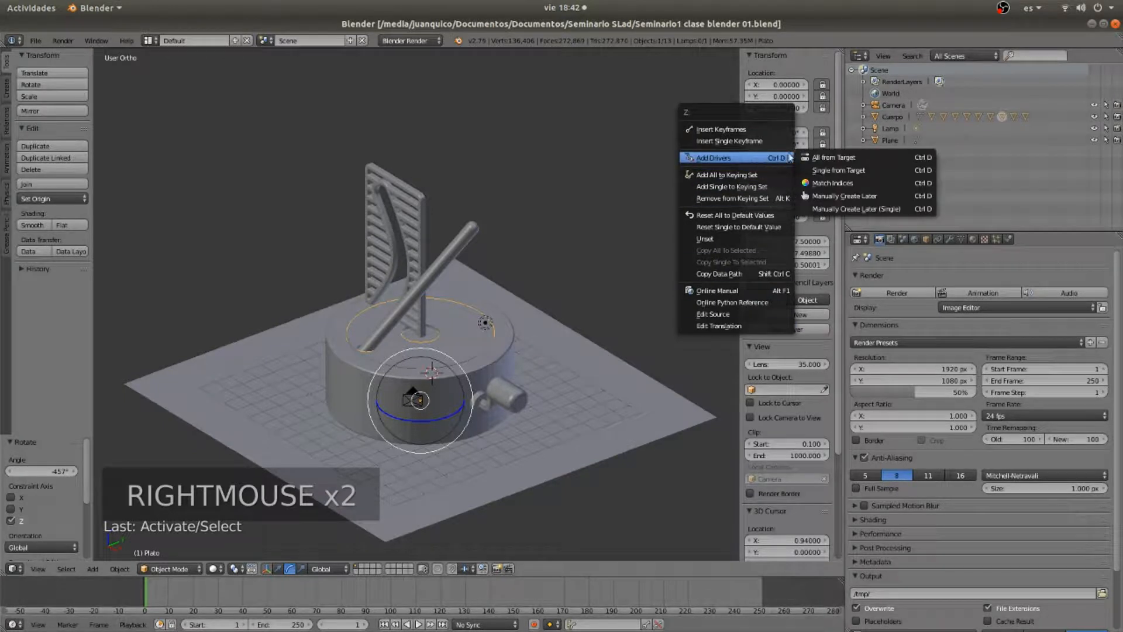
click(850, 209)
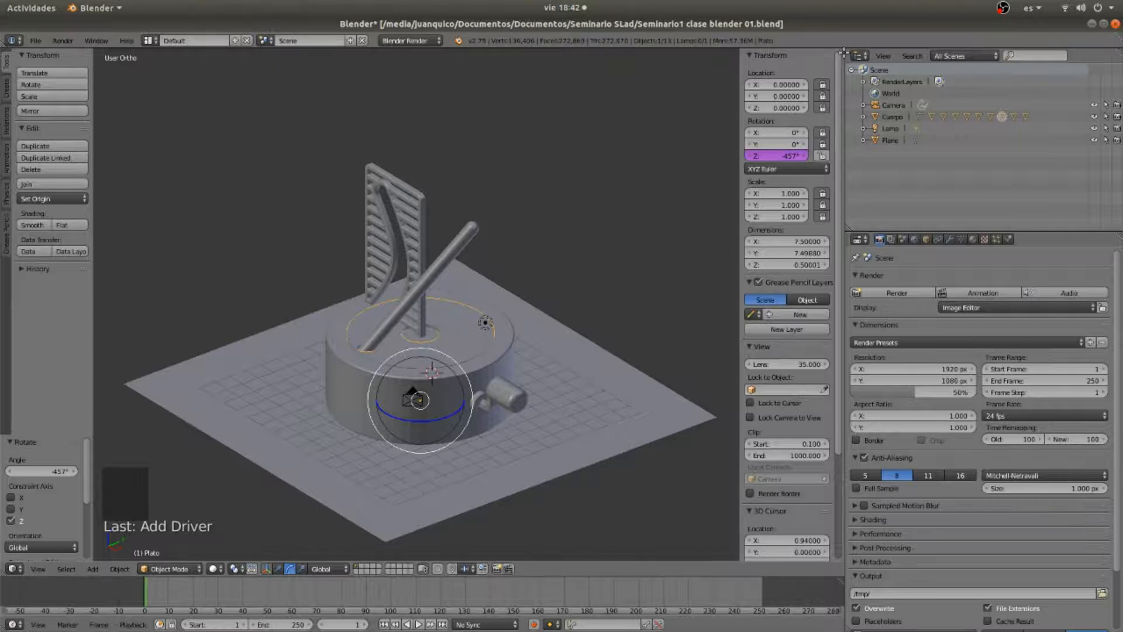
Split the 3D viewport horizontally and turn the upper area into a Graph Editor
drag(843, 50, 848, 369)
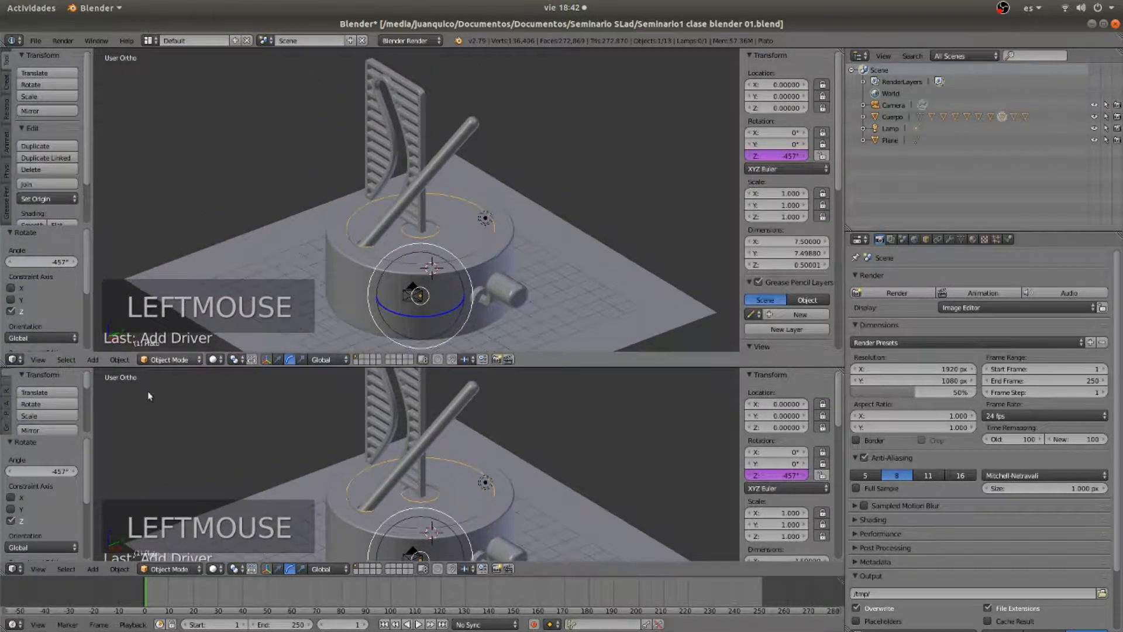
click(14, 360)
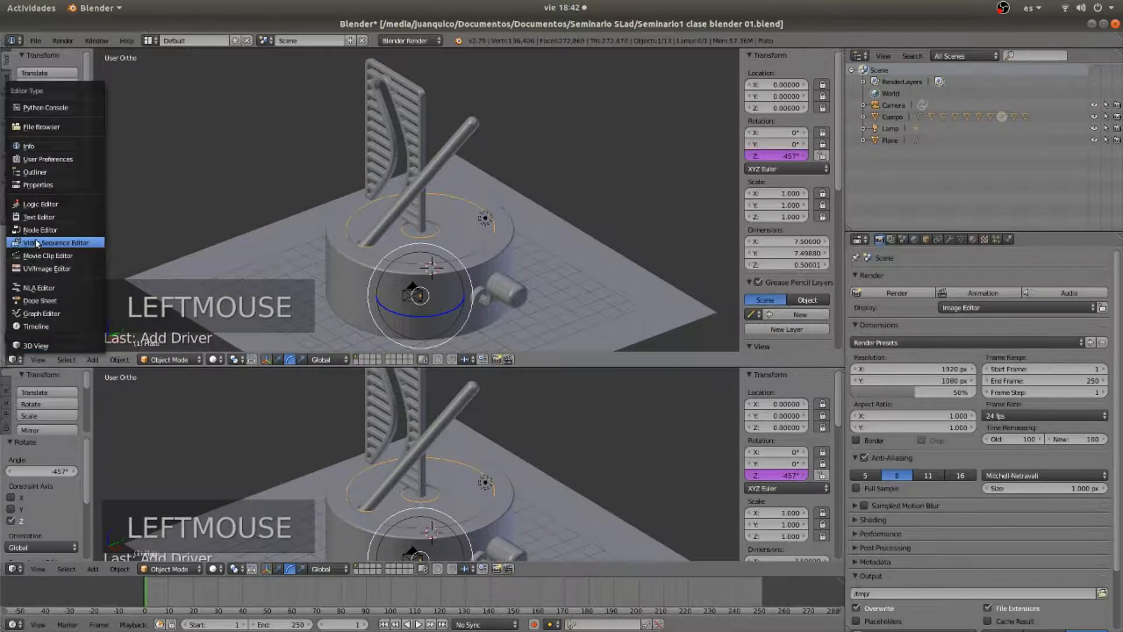
click(37, 314)
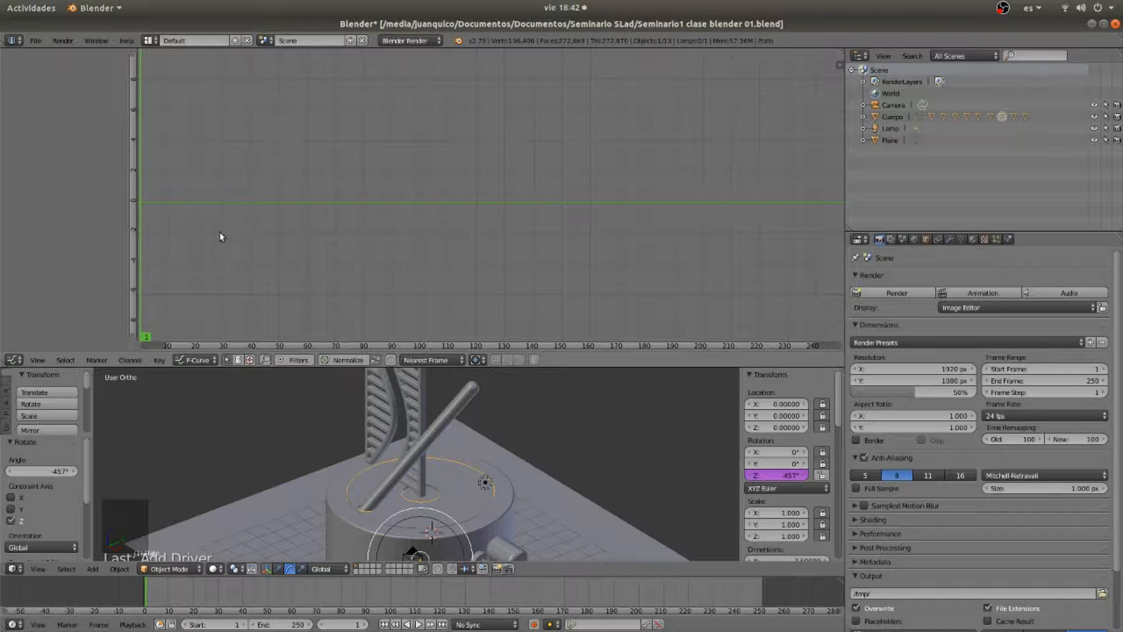
scroll(58, 165, down, 2)
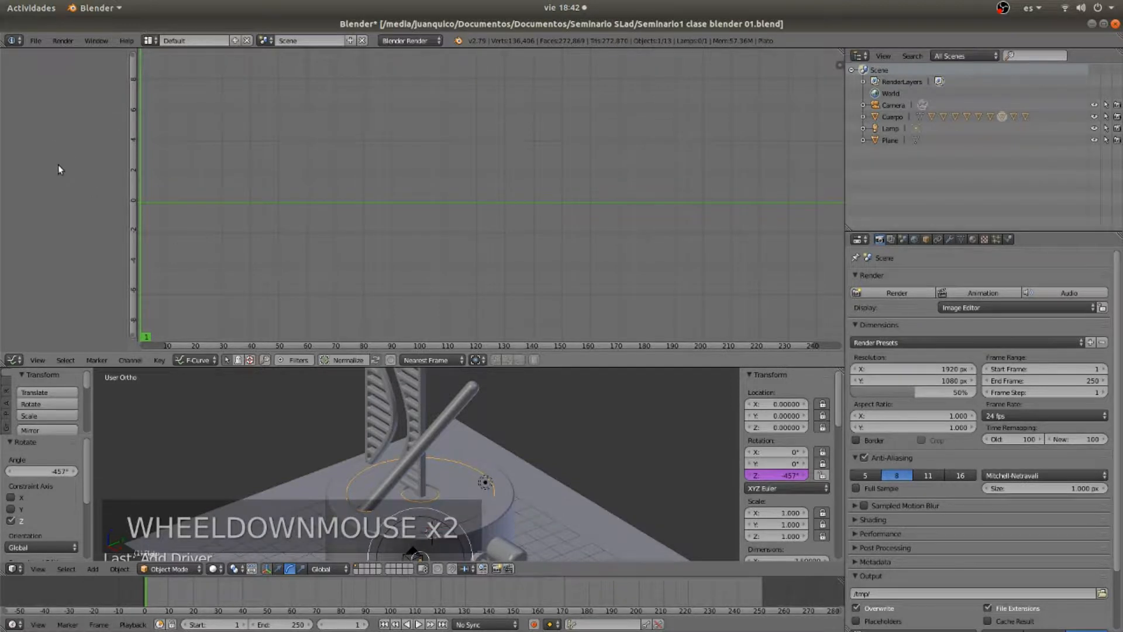
Switch the Graph Editor to Drivers mode and show the driver settings of the Plato disc's Z Euler Rotation channel
click(840, 65)
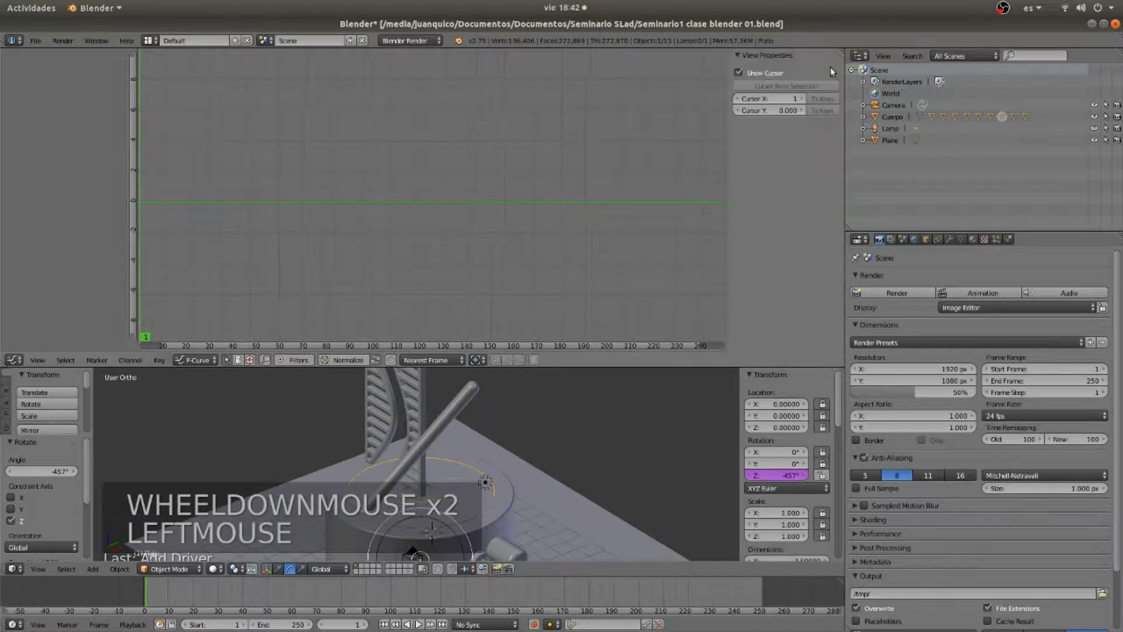
right_click(462, 498)
right_click(458, 496)
scroll(62, 74, up, 2)
scroll(63, 74, down, 3)
middle_drag(199, 158, 305, 284)
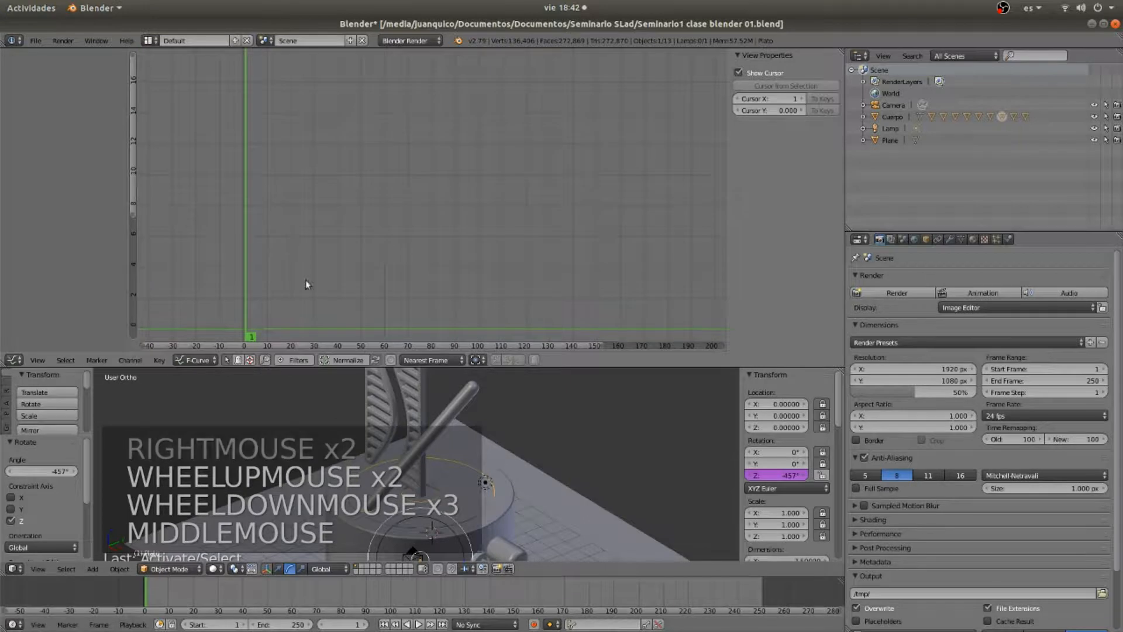
click(189, 360)
click(199, 333)
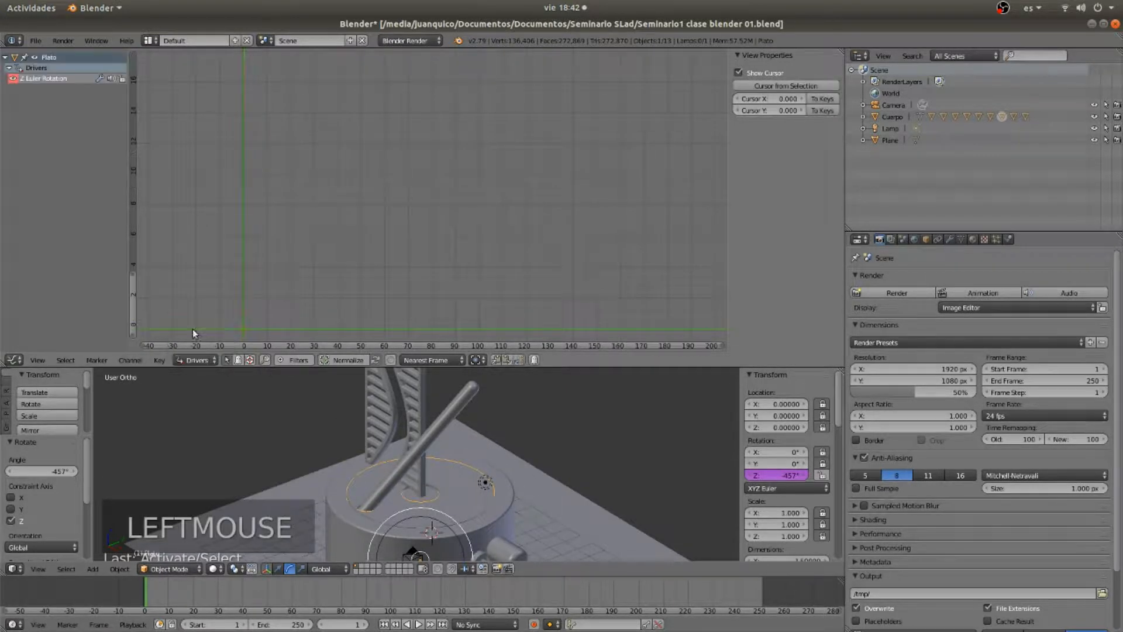
click(39, 80)
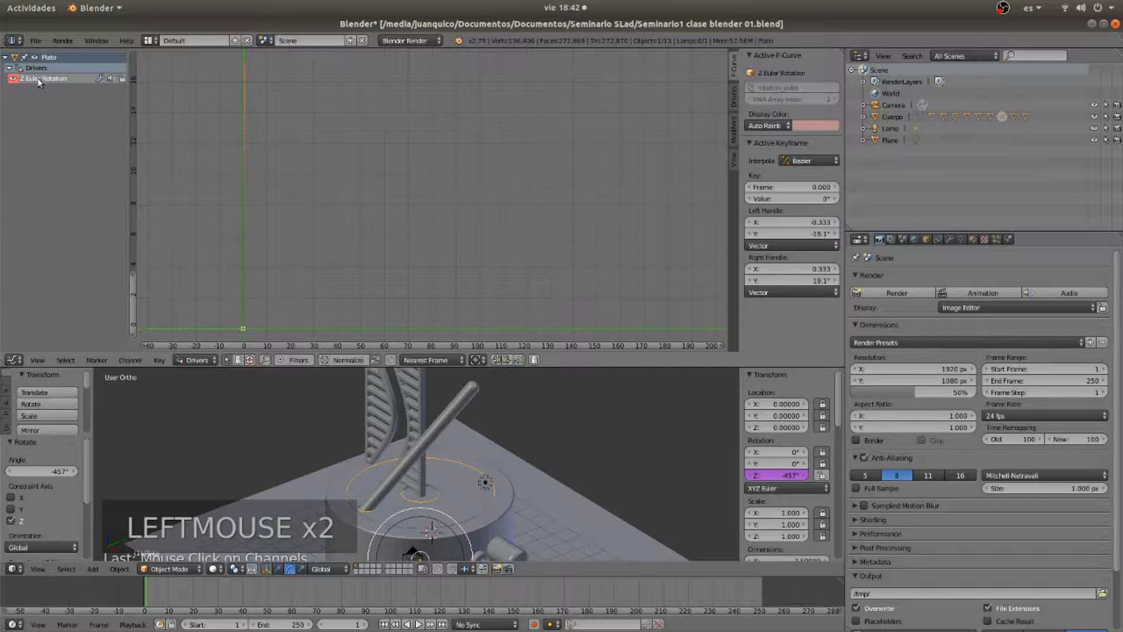
click(735, 93)
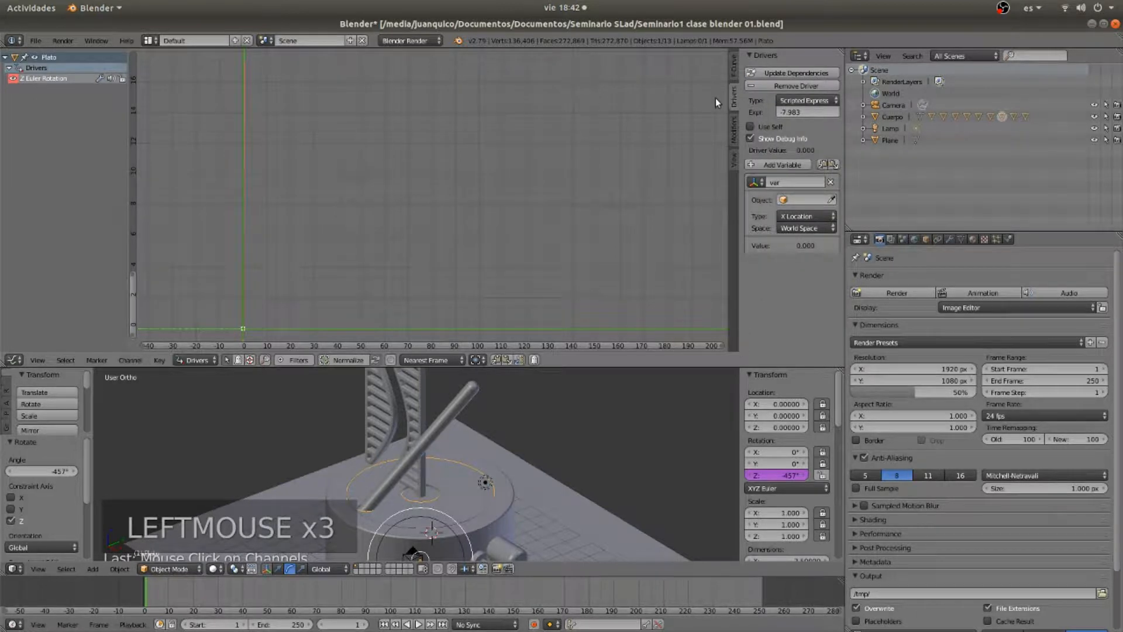
Assign the Manija object as the target of the driver variable
click(831, 200)
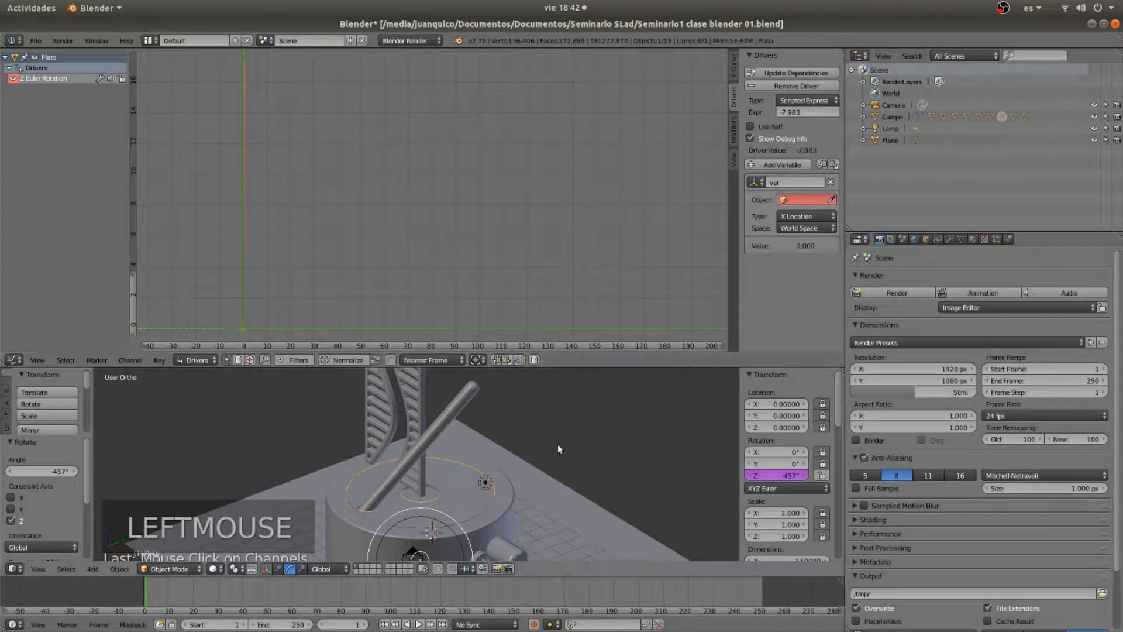
scroll(556, 448, down, 2)
shift+middle_drag(597, 465, 619, 398)
scroll(619, 398, up, 2)
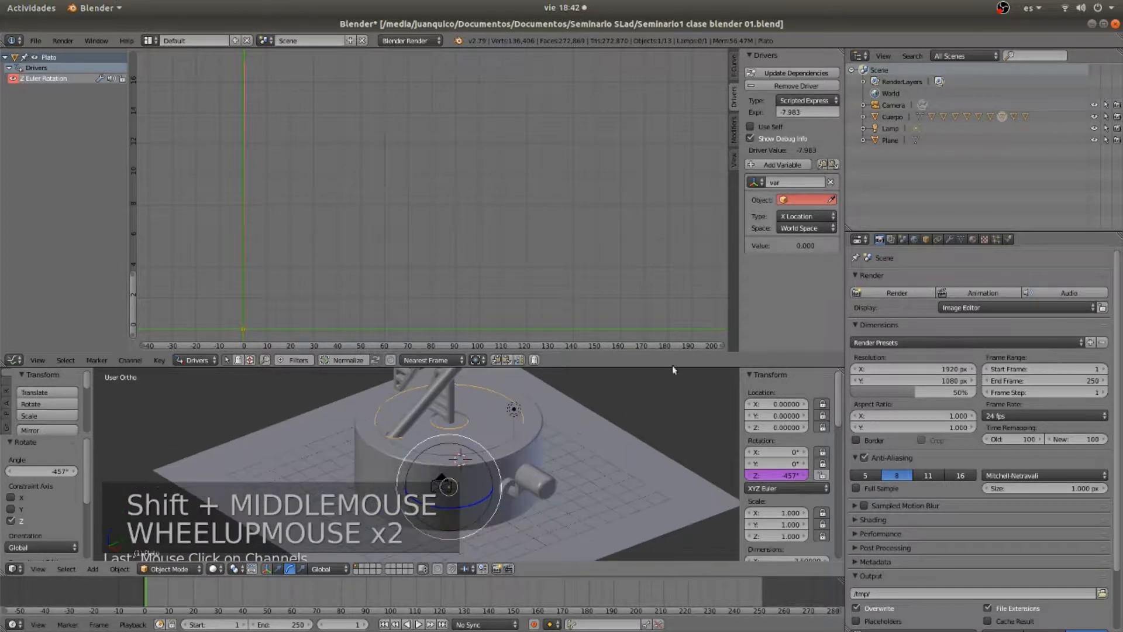
click(799, 202)
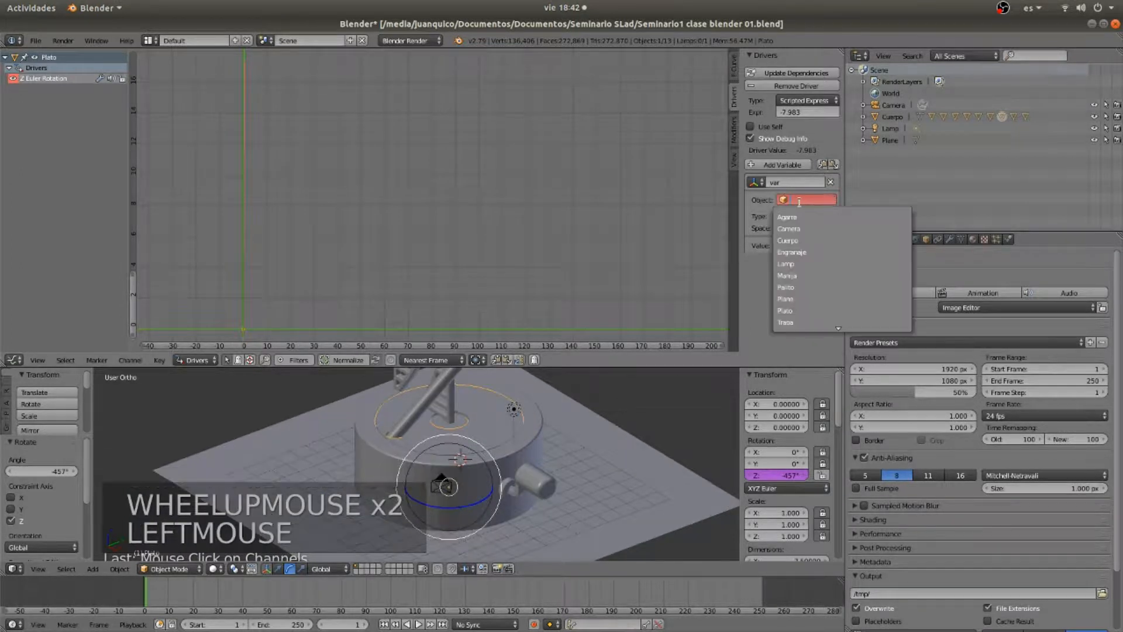
click(797, 275)
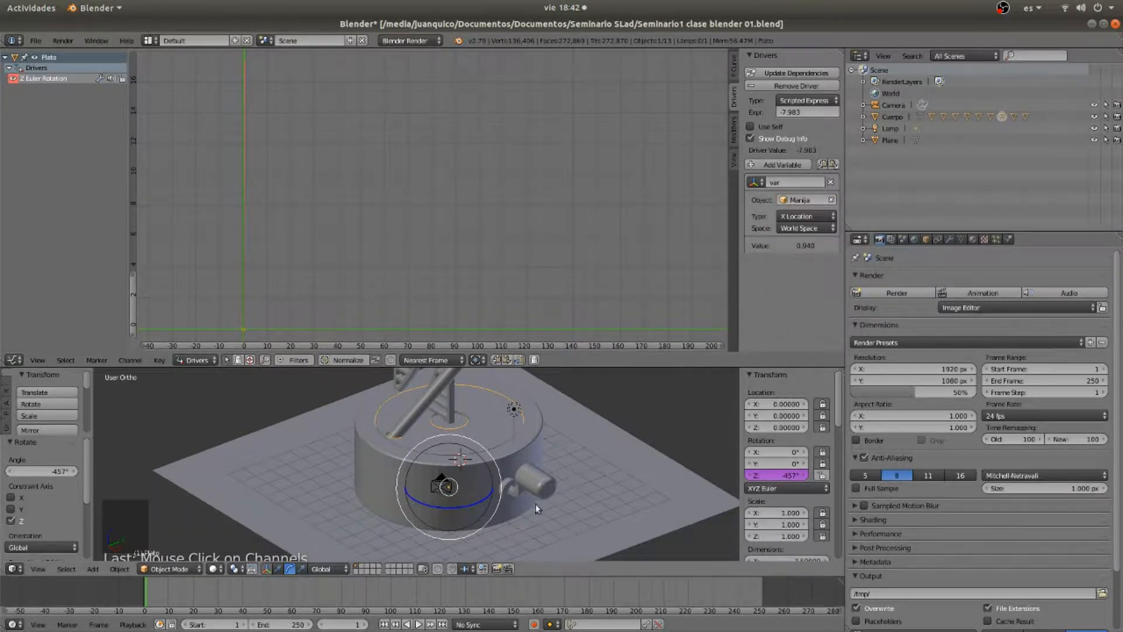
Inspect the Manija handle and set the Plato driver variable's type to X Rotation
right_click(519, 497)
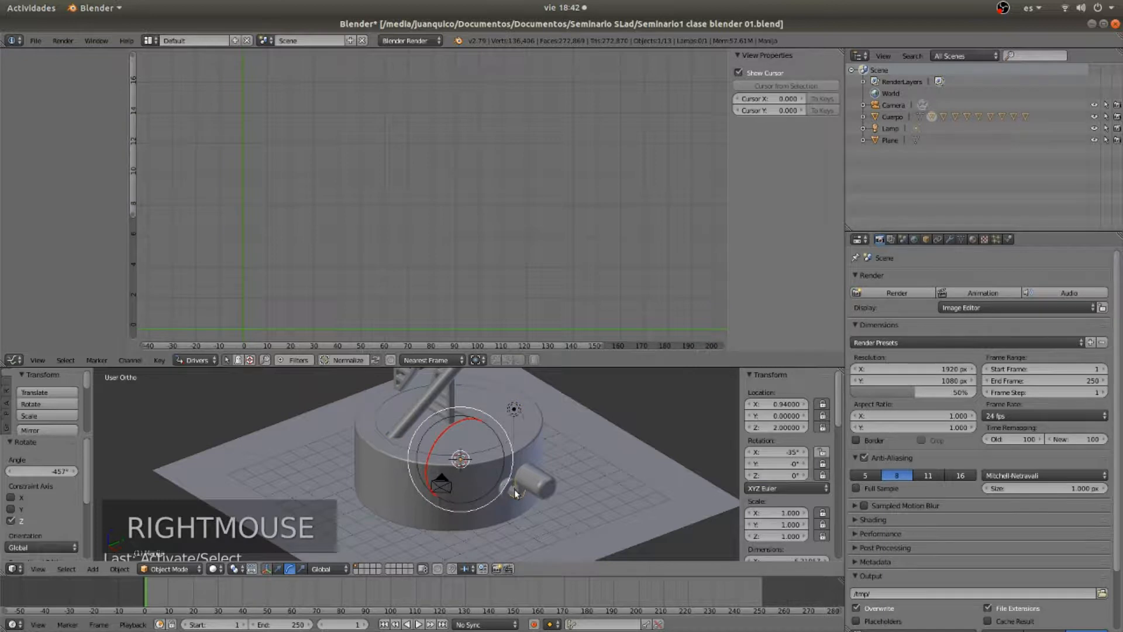
key(g)
key(g)
right_click(515, 493)
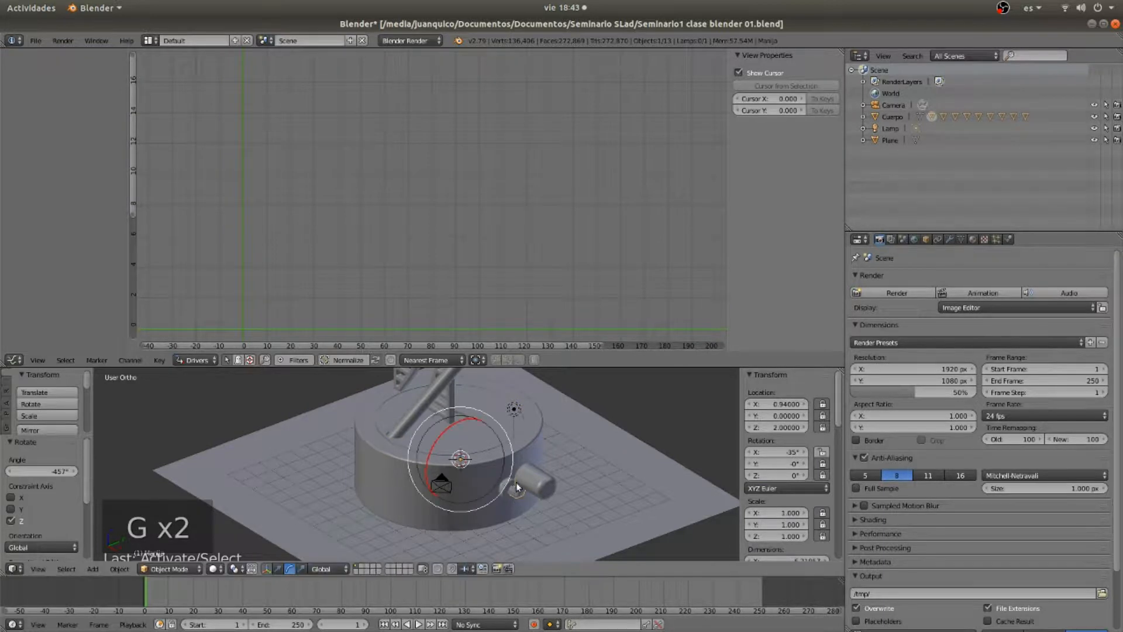
right_click(494, 409)
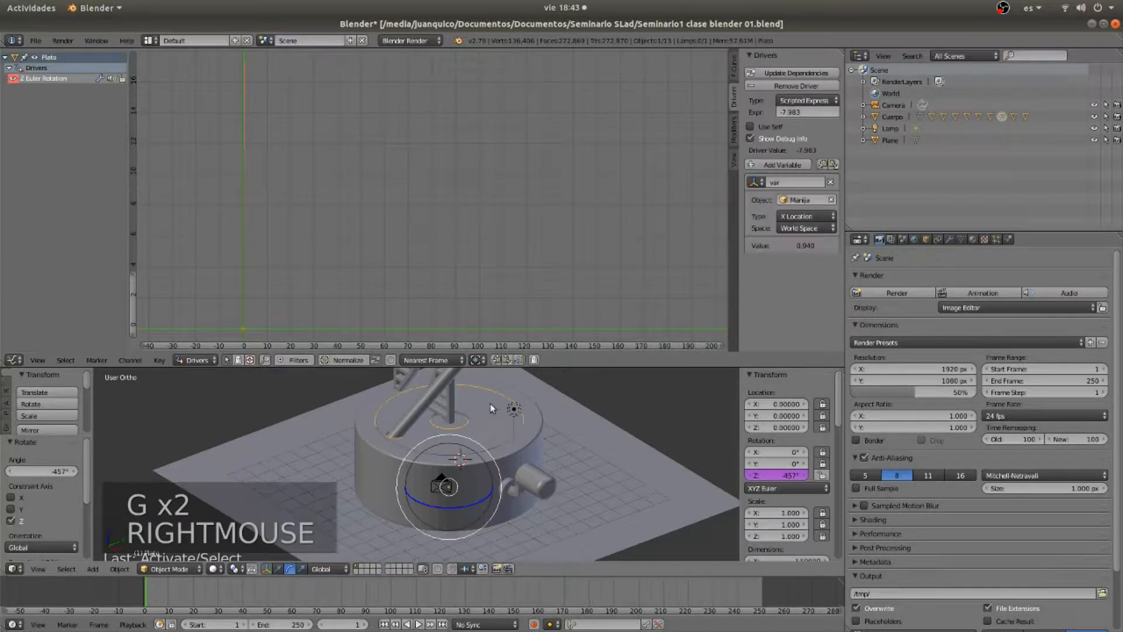
click(794, 218)
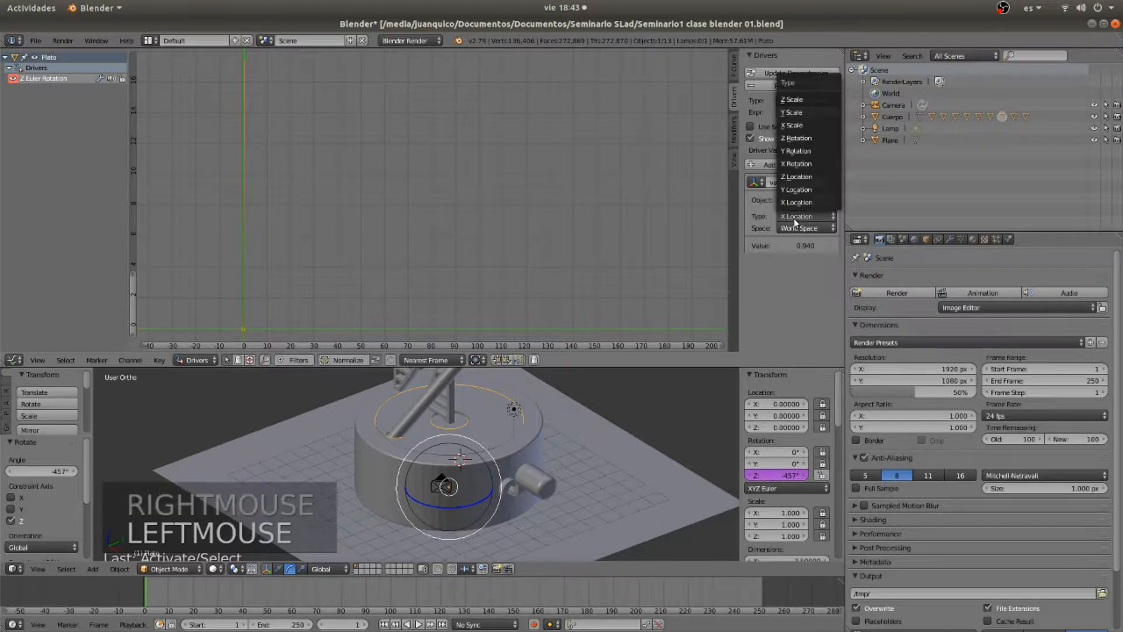
click(795, 164)
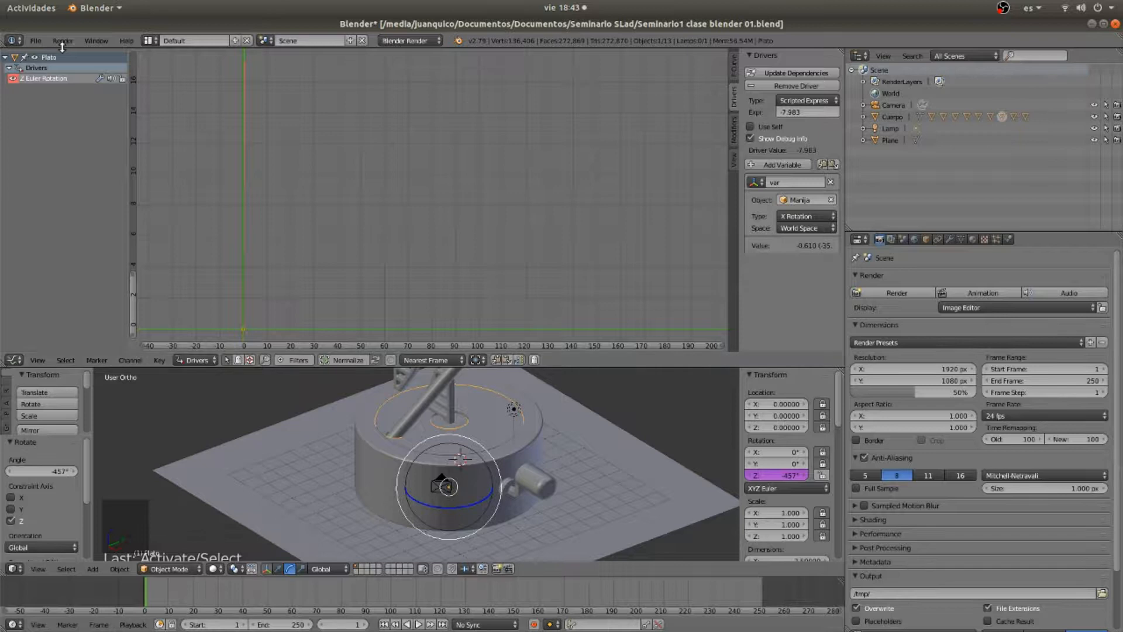
Enable Auto Run Python Scripts in the user preferences and save the user settings
click(35, 40)
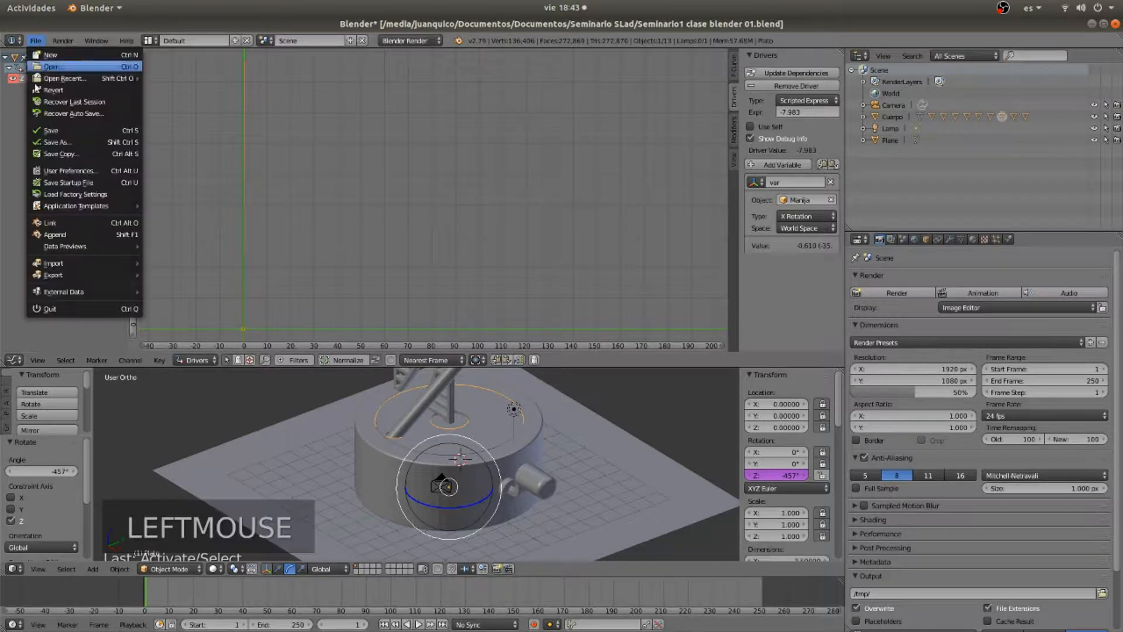
click(51, 171)
click(101, 228)
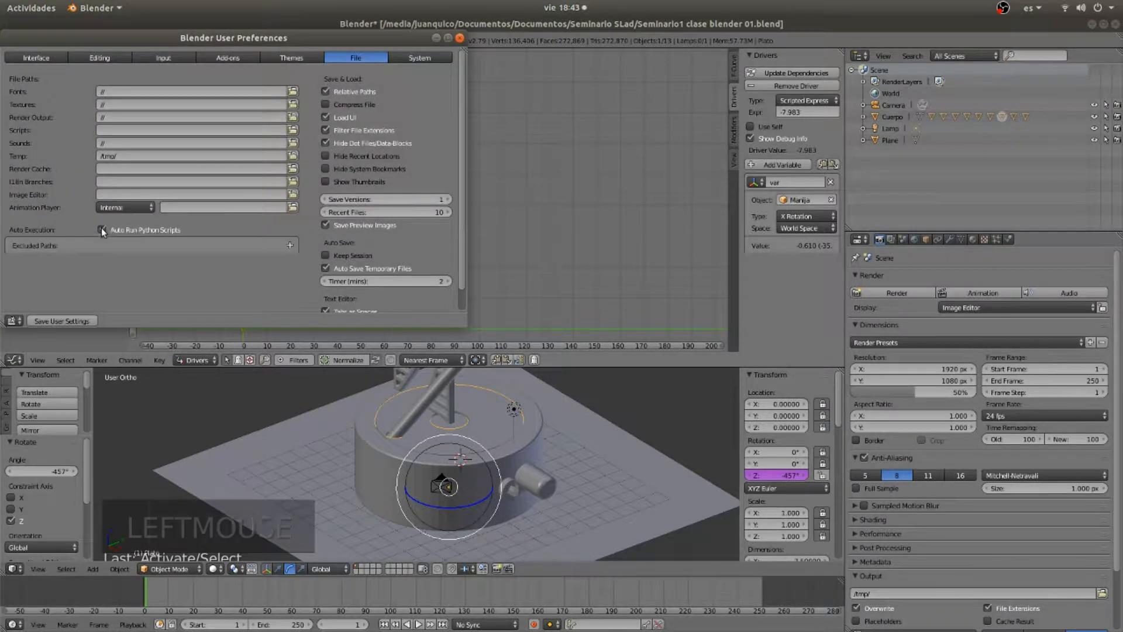
click(43, 322)
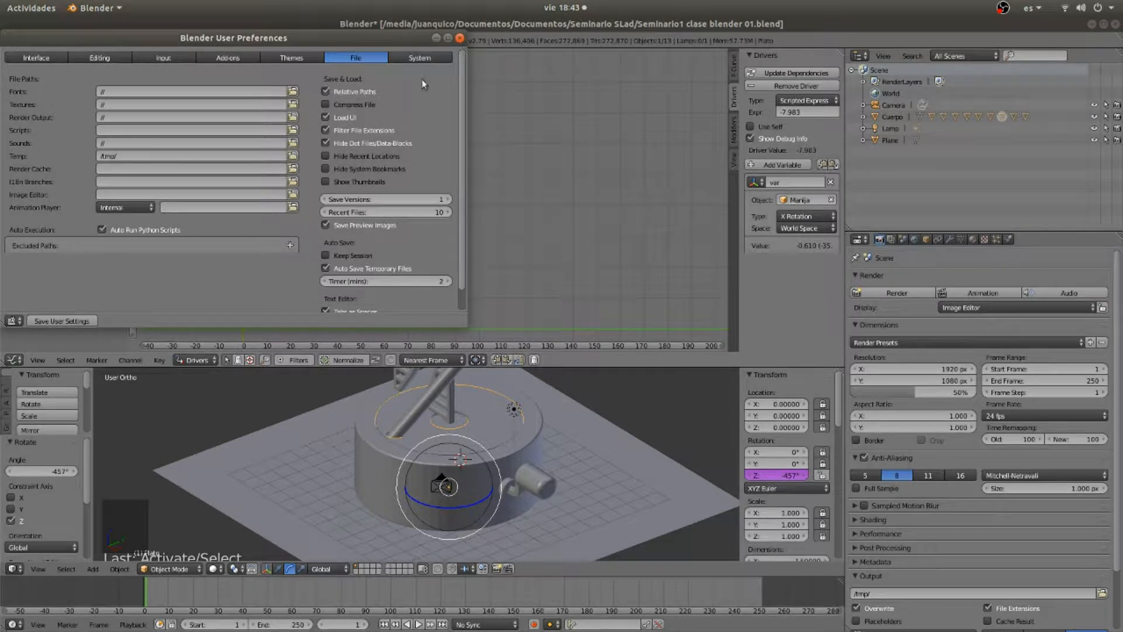
click(460, 38)
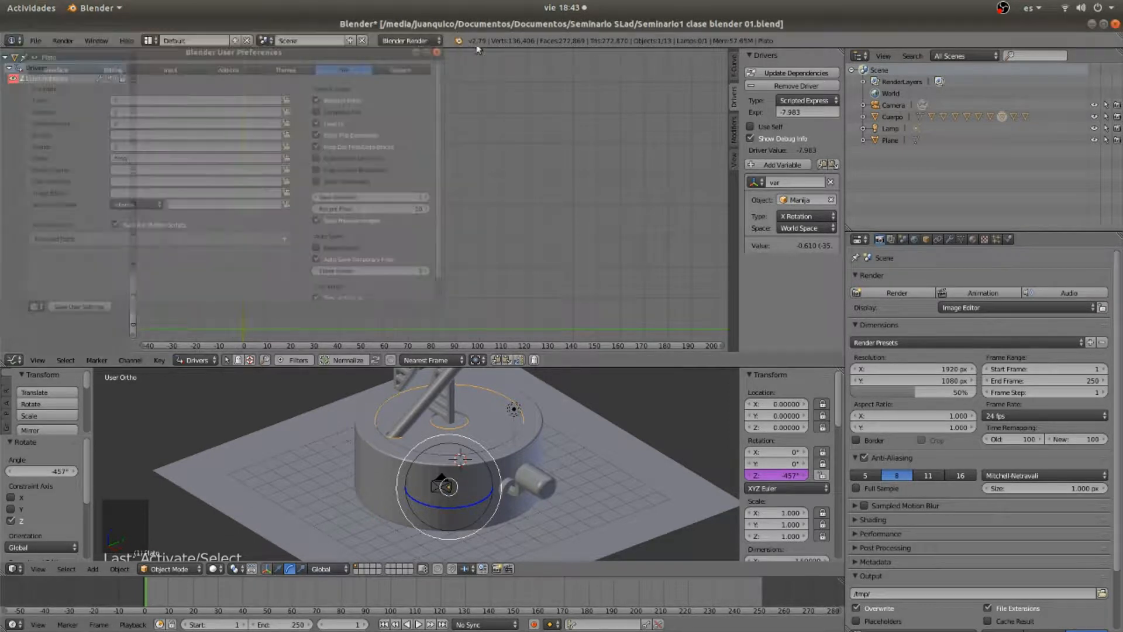
Set the driver variable to Local Space and try turning the Manija handle around its X axis
click(819, 228)
click(803, 177)
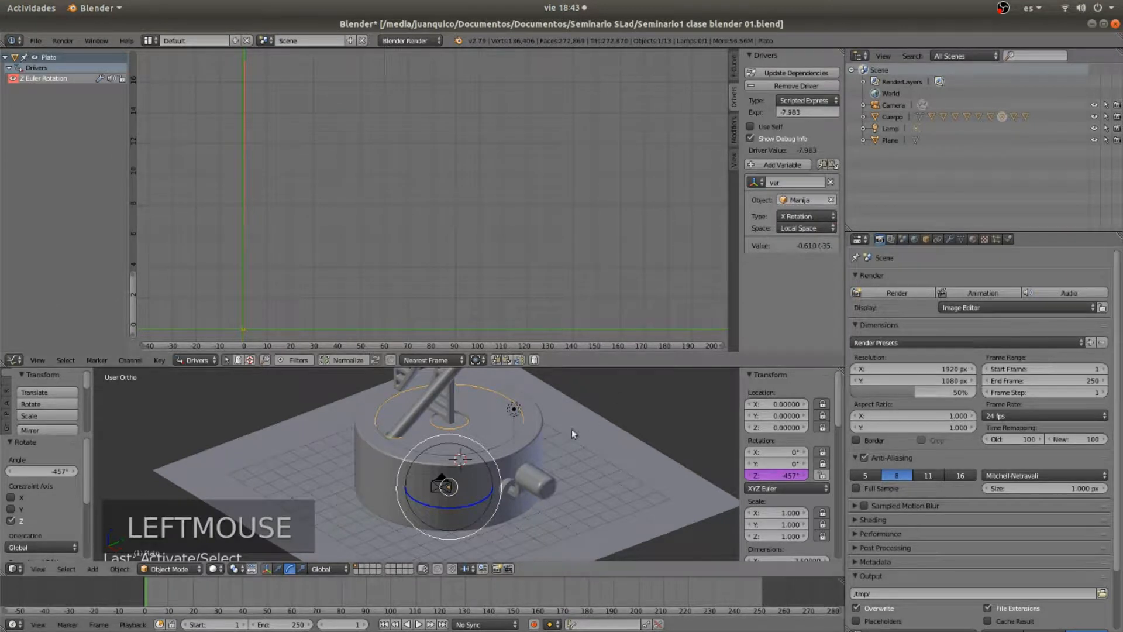
right_click(521, 494)
drag(442, 434, 503, 416)
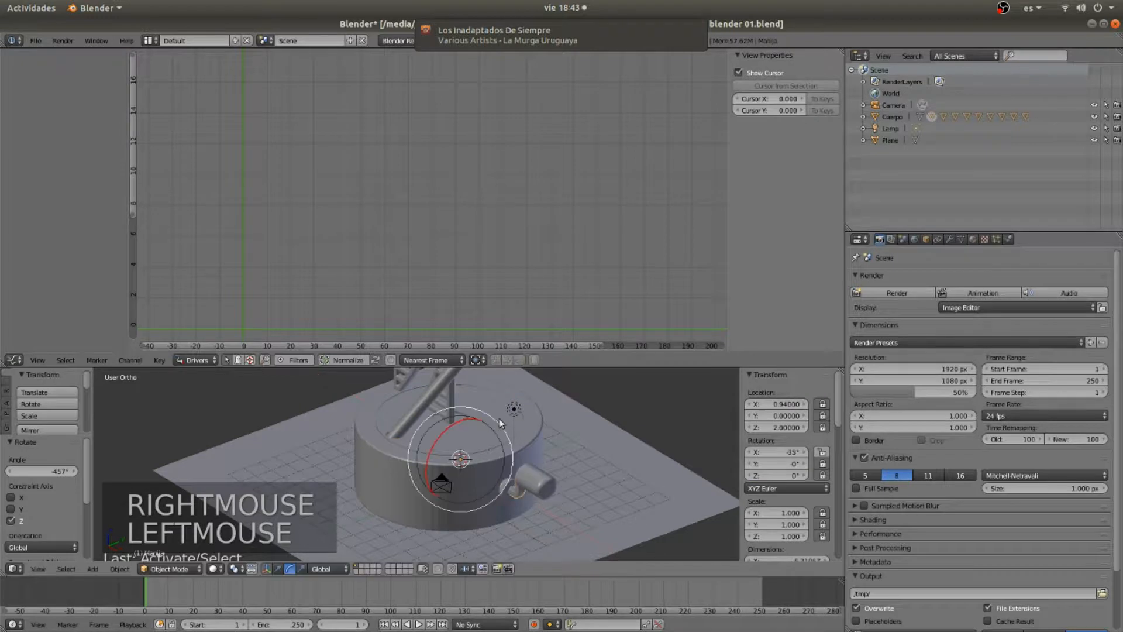
right_click(499, 419)
Try to give the driver variable a hyphenated name for the handle's X rotation
click(802, 113)
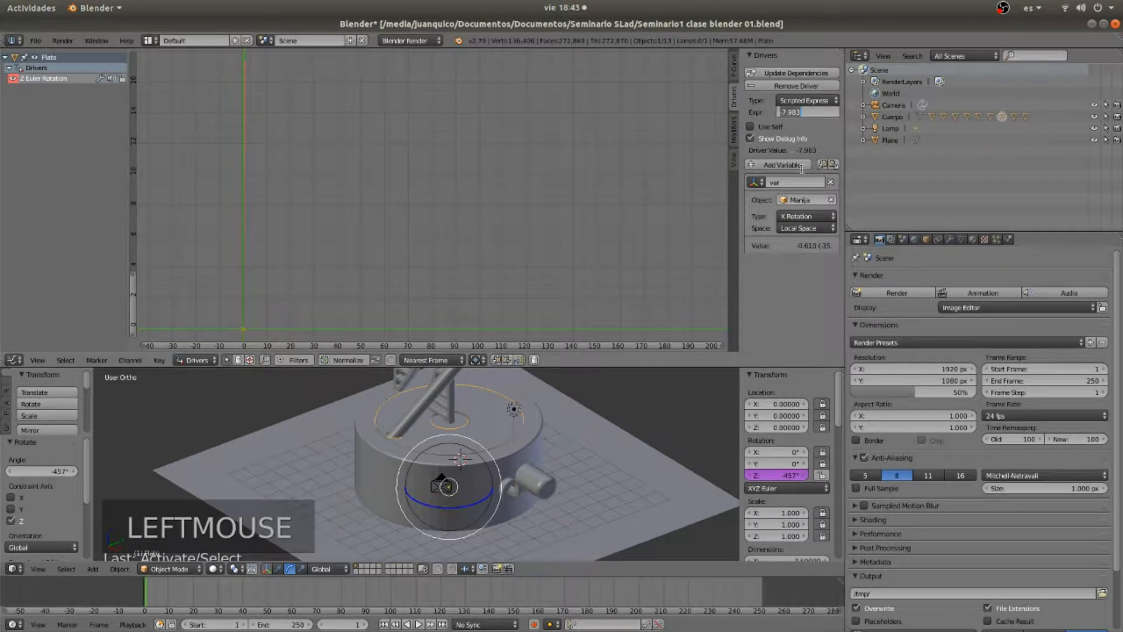
click(790, 182)
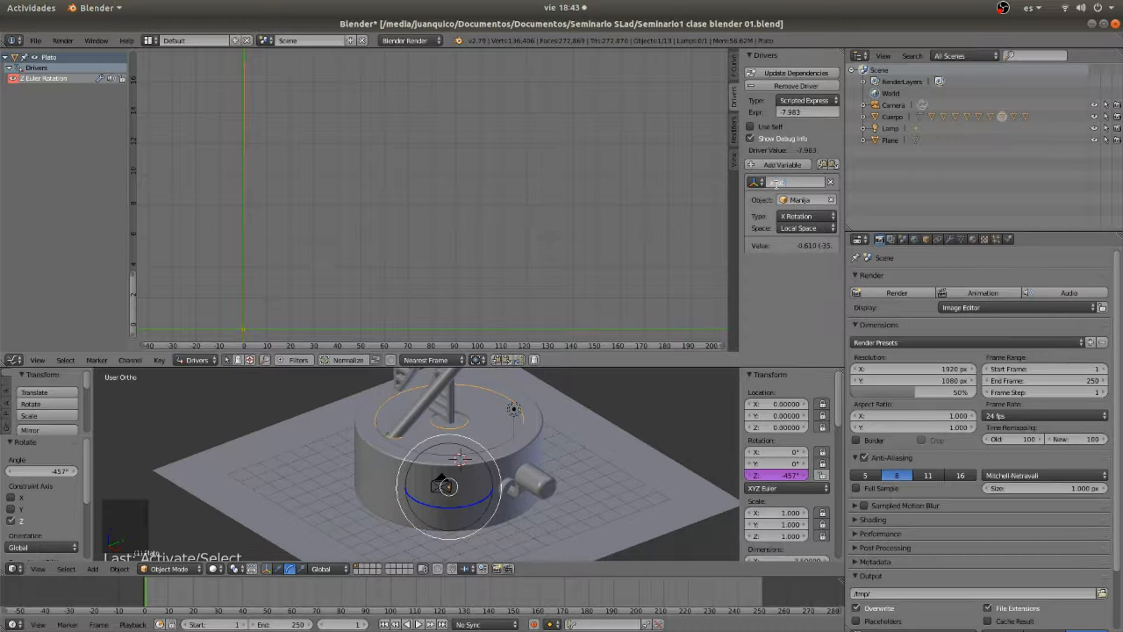
key(Return)
click(820, 183)
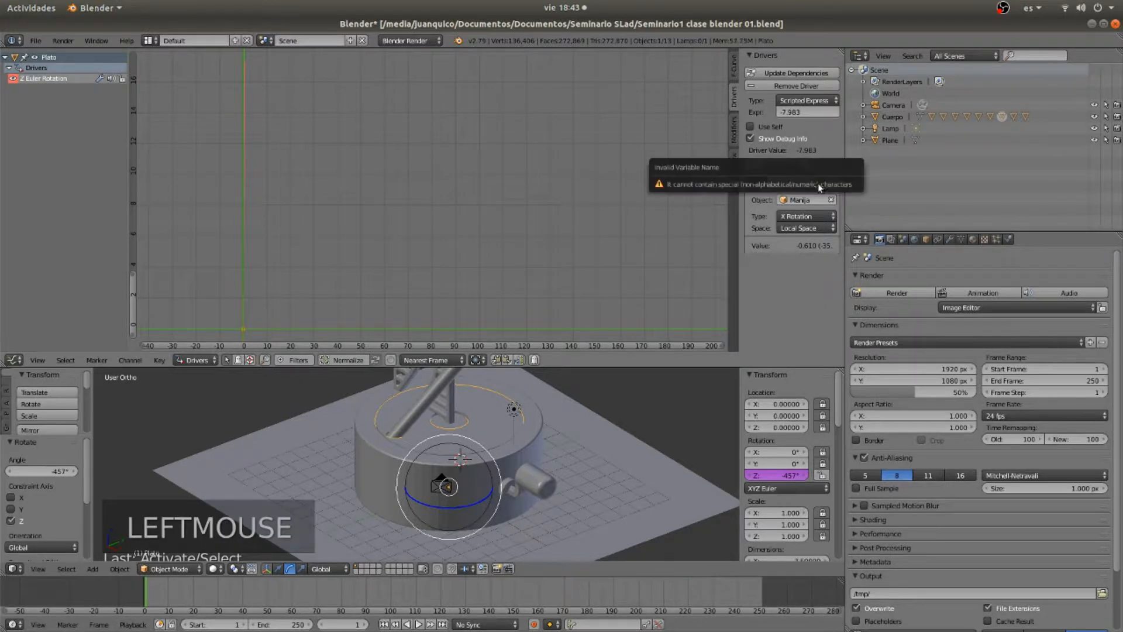
Rename the driver variable as xrotmanija and enter xrotmanija as the driver's scripted expression
click(806, 182)
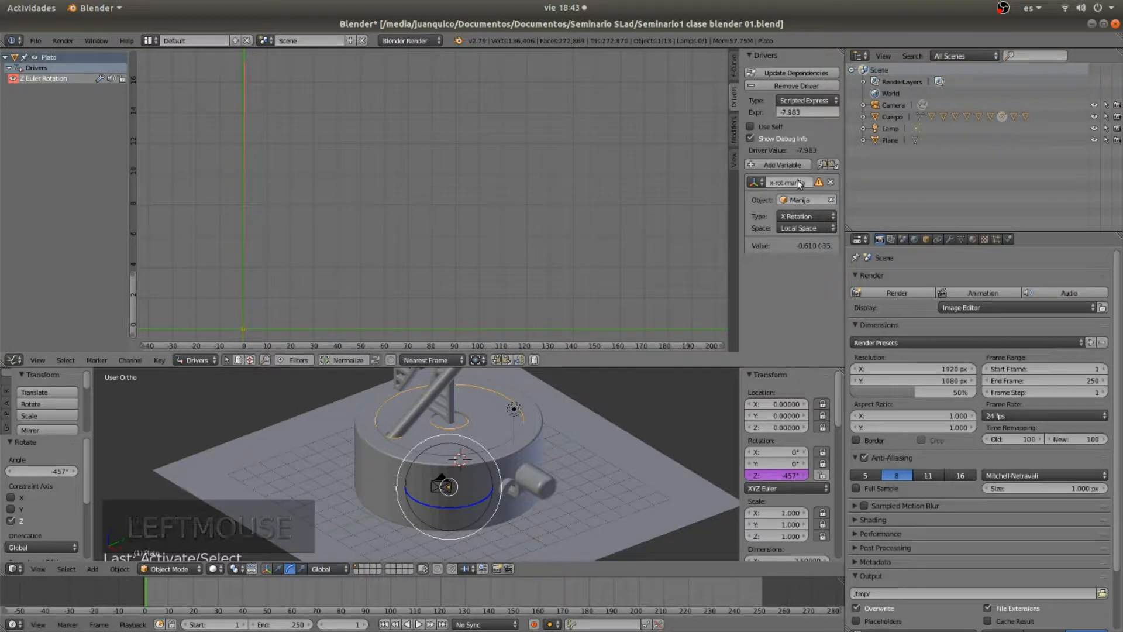
key(BackSpace)
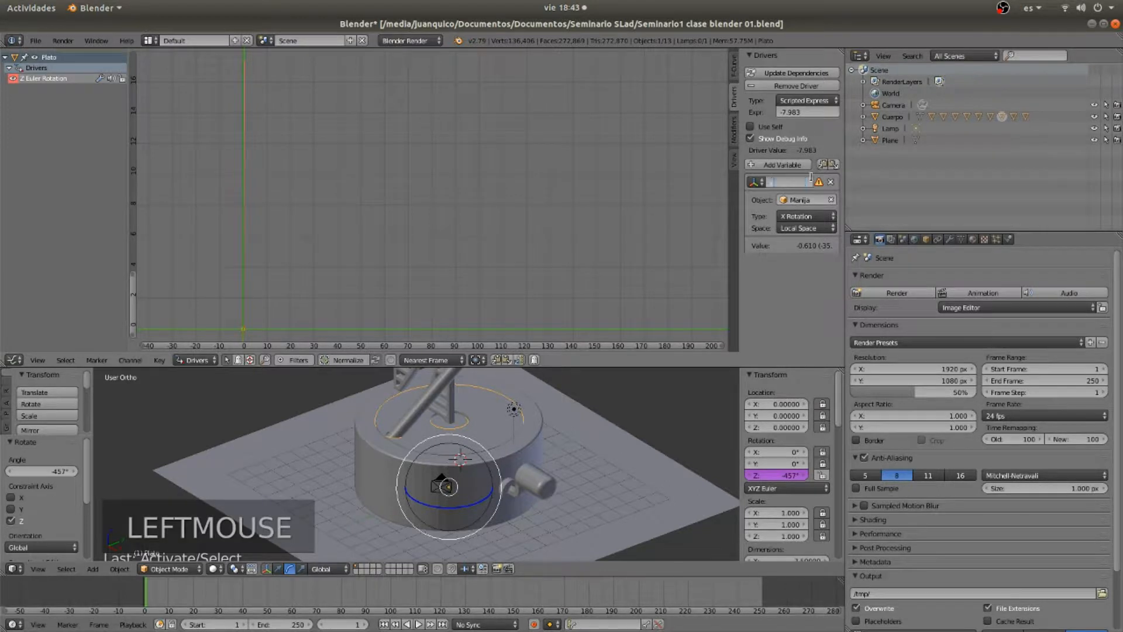
text(xrotmarija)
key(Return)
click(796, 112)
key(BackSpace)
text(xrotmarija)
key(Return)
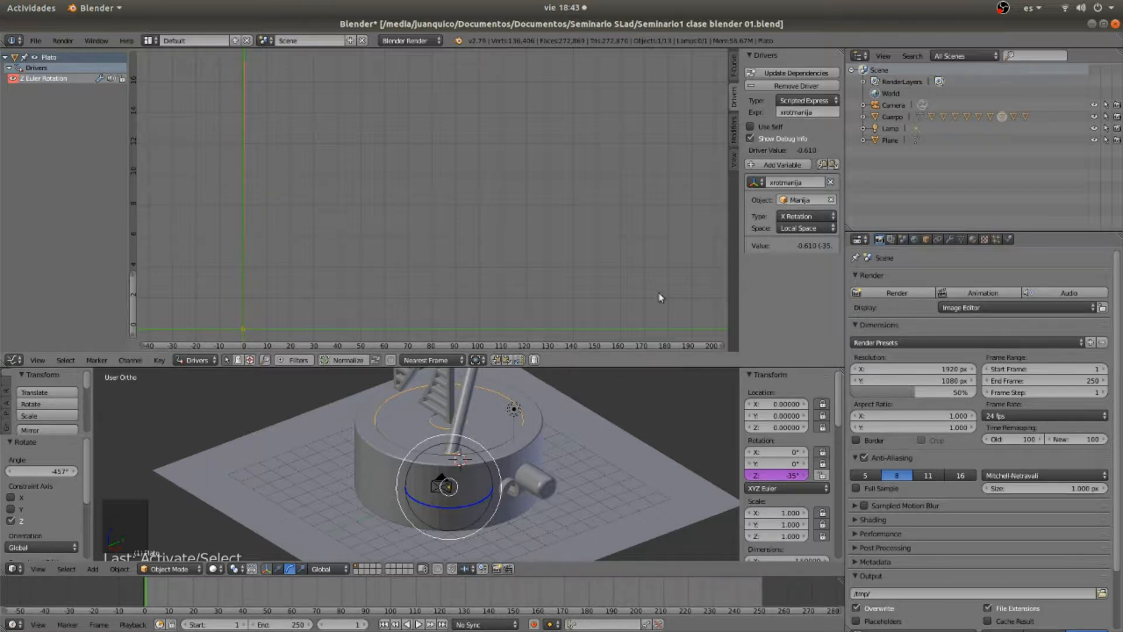
Compare the Manija handle's X rotation with the Plato disc's driven Z rotation
right_click(514, 489)
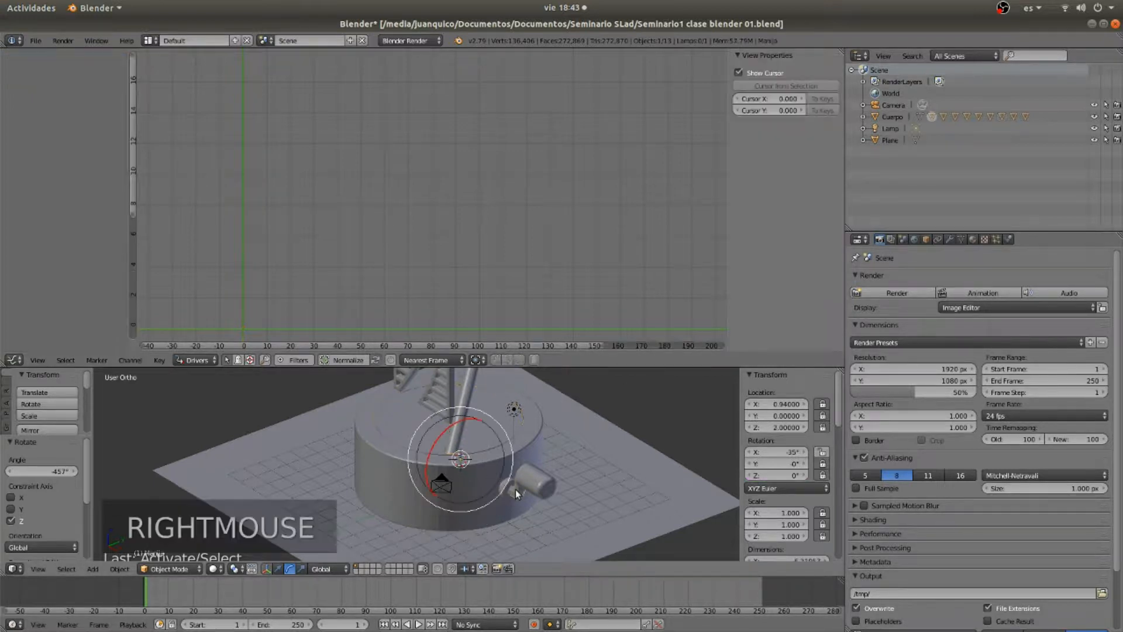
mouse_move(515, 488)
mouse_down()
mouse_move(532, 441)
mouse_move(493, 520)
mouse_move(413, 402)
mouse_move(581, 482)
mouse_move(373, 461)
mouse_move(522, 498)
mouse_up()
right_click(498, 410)
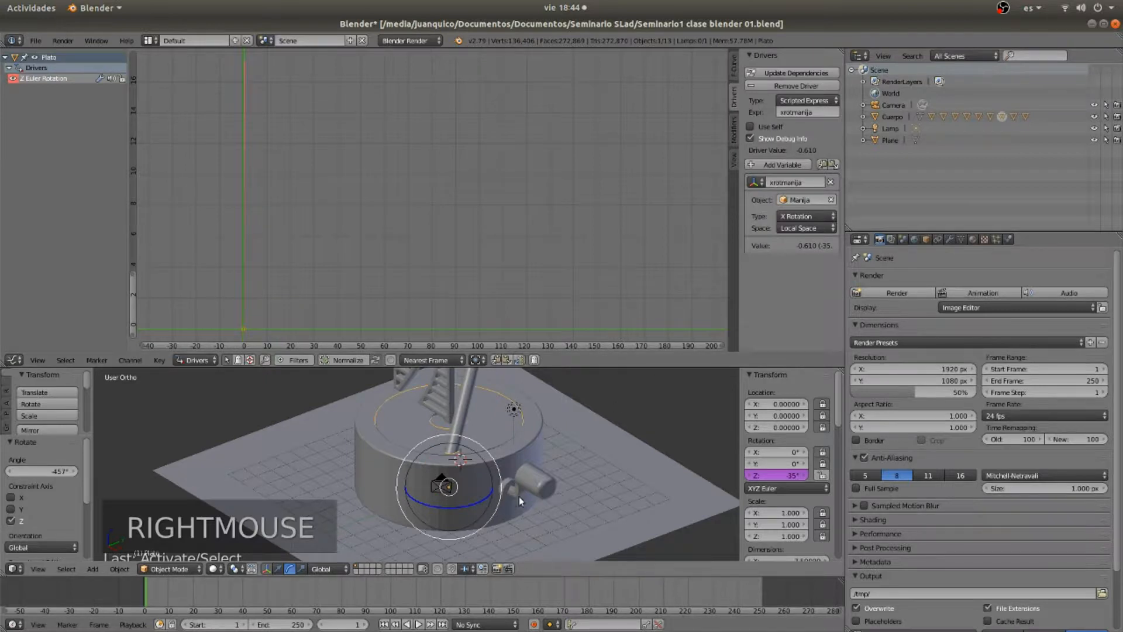
right_click(519, 496)
right_click(496, 413)
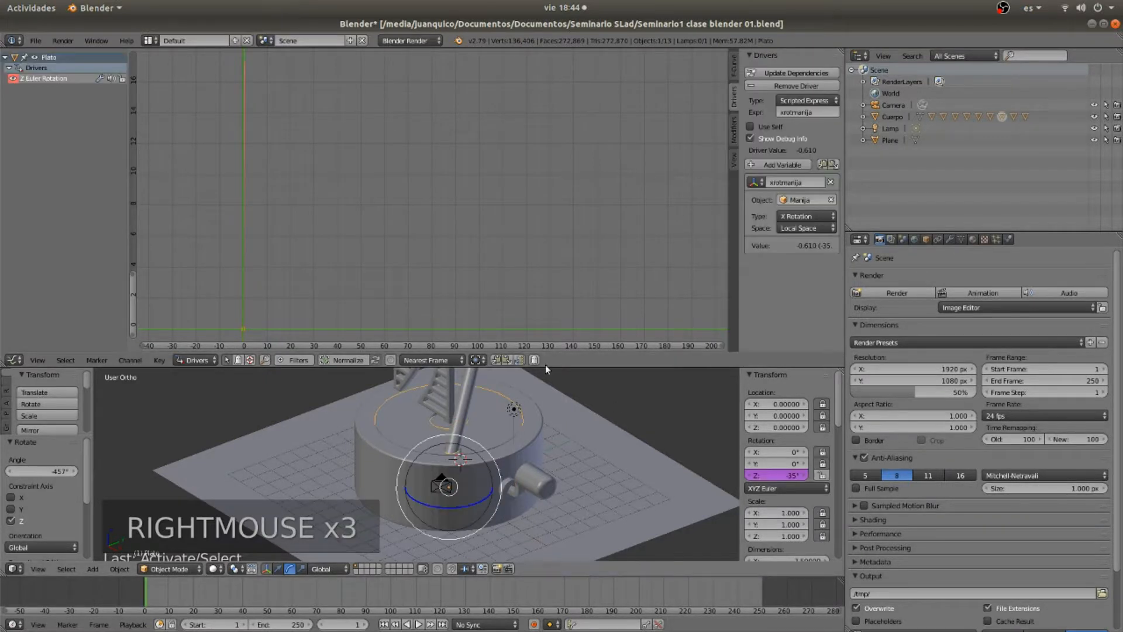
Change the driver expression to -xrotmanija and try rotating the Manija handle around X to test the direction
click(819, 113)
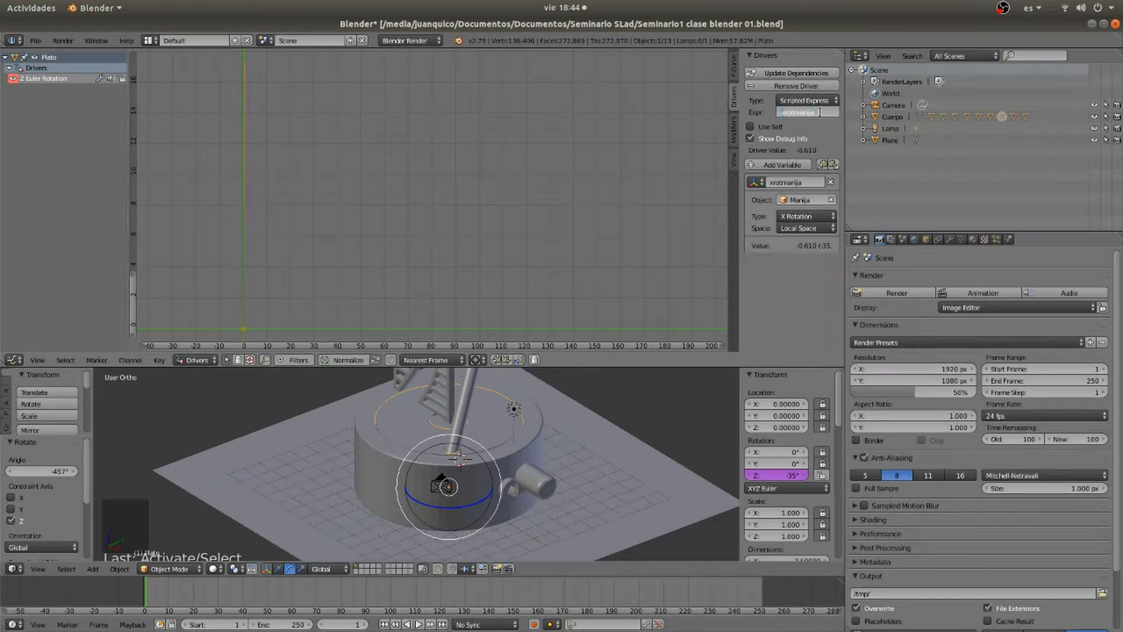
key(Home)
text(-)
key(Return)
right_click(519, 495)
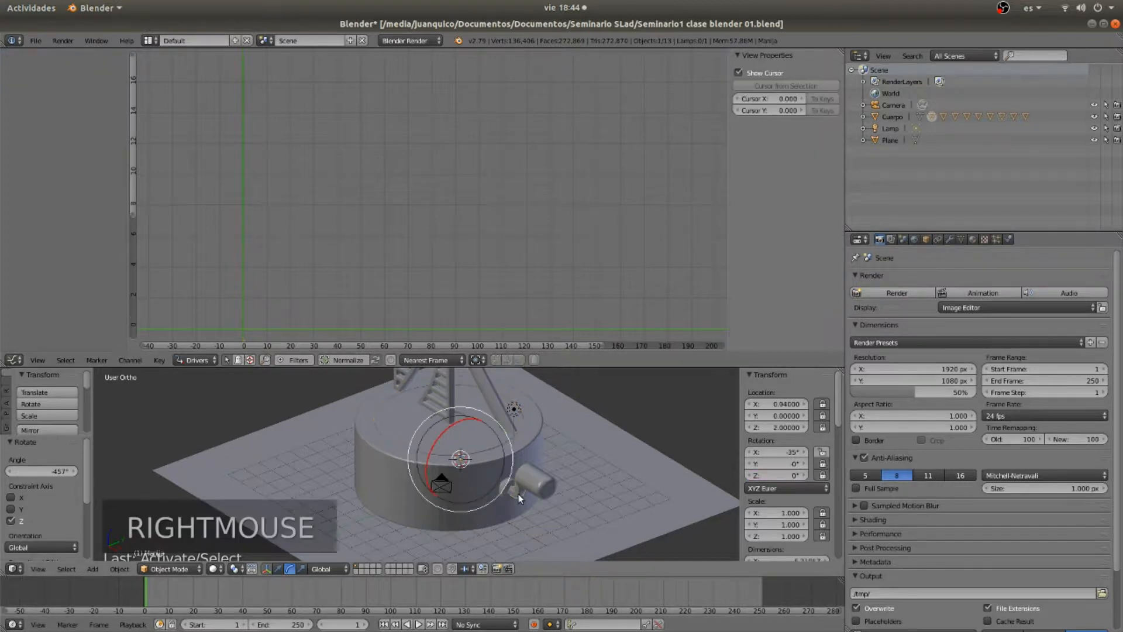
drag(452, 431, 384, 514)
right_click(384, 514)
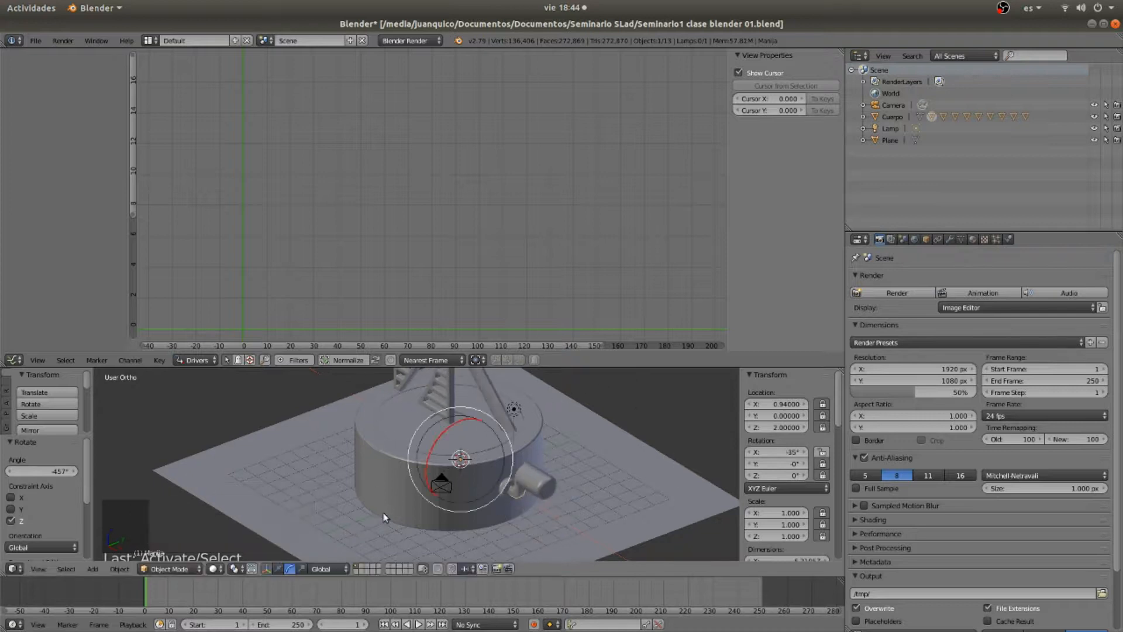
Change the Plato disc's driver expression to -xrotmanija/2
right_click(408, 411)
click(826, 114)
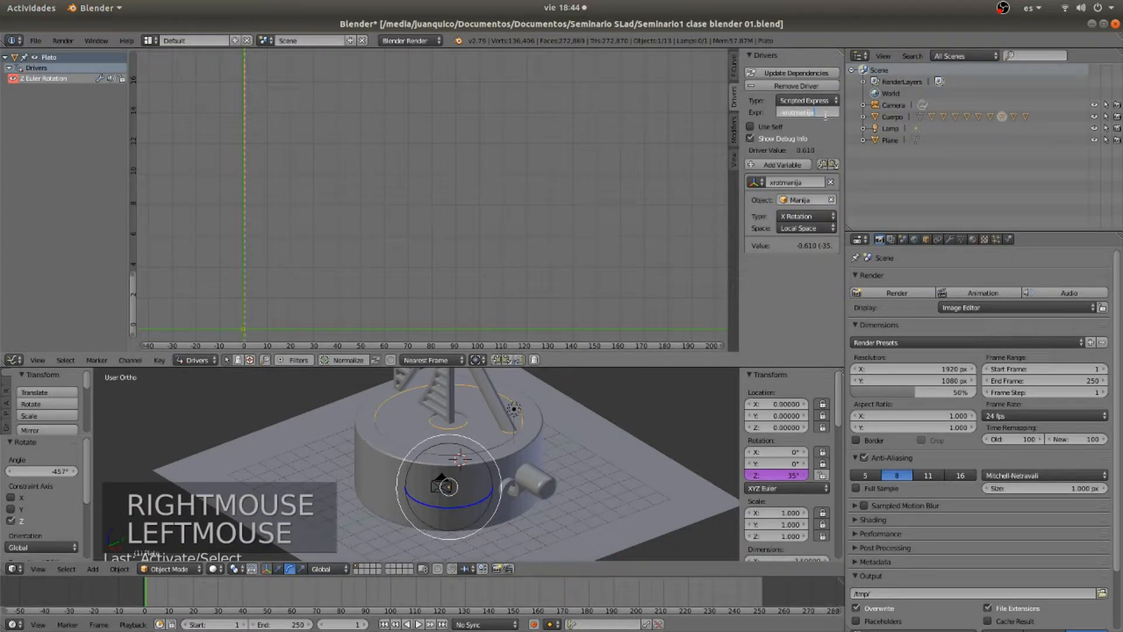
key(End)
text(/2)
key(Return)
Rotate the Manija handle by about -721° around the global X axis and maximize the 3D viewport
right_click(514, 494)
drag(447, 416, 430, 448)
scroll(429, 448, down, 3)
scroll(429, 448, up, 1)
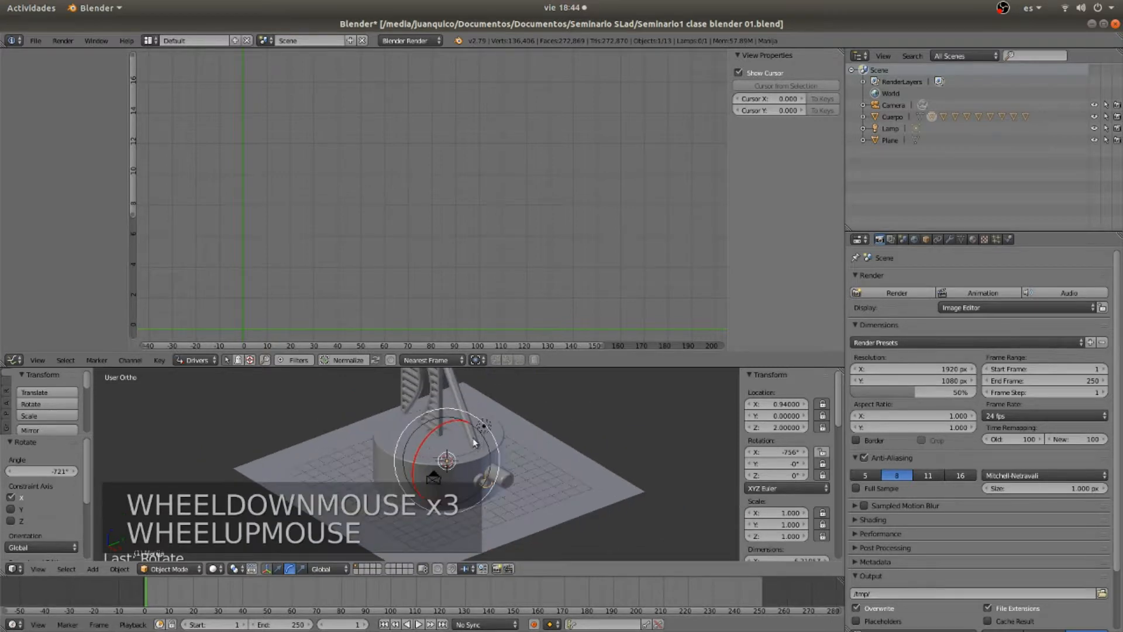
key(shift+space)
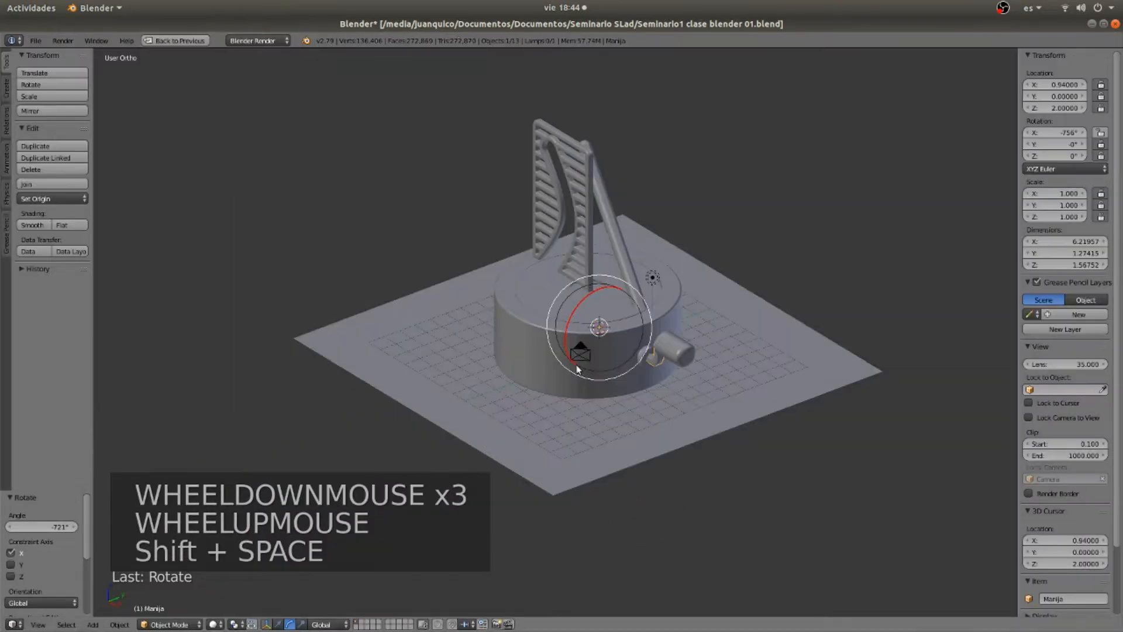
Try rotating the Manija handle around the global X axis to test how it drives the Plato disc, and cancel the rotation
middle_drag(446, 310, 667, 318)
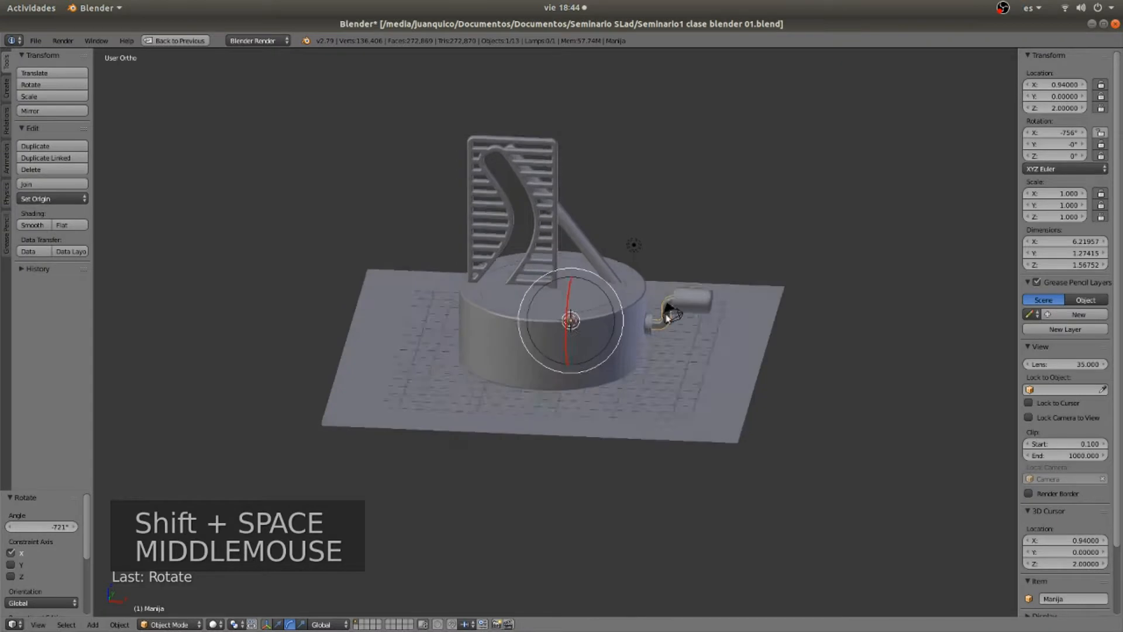
scroll(668, 317, up, 3)
shift+middle_drag(571, 204, 550, 285)
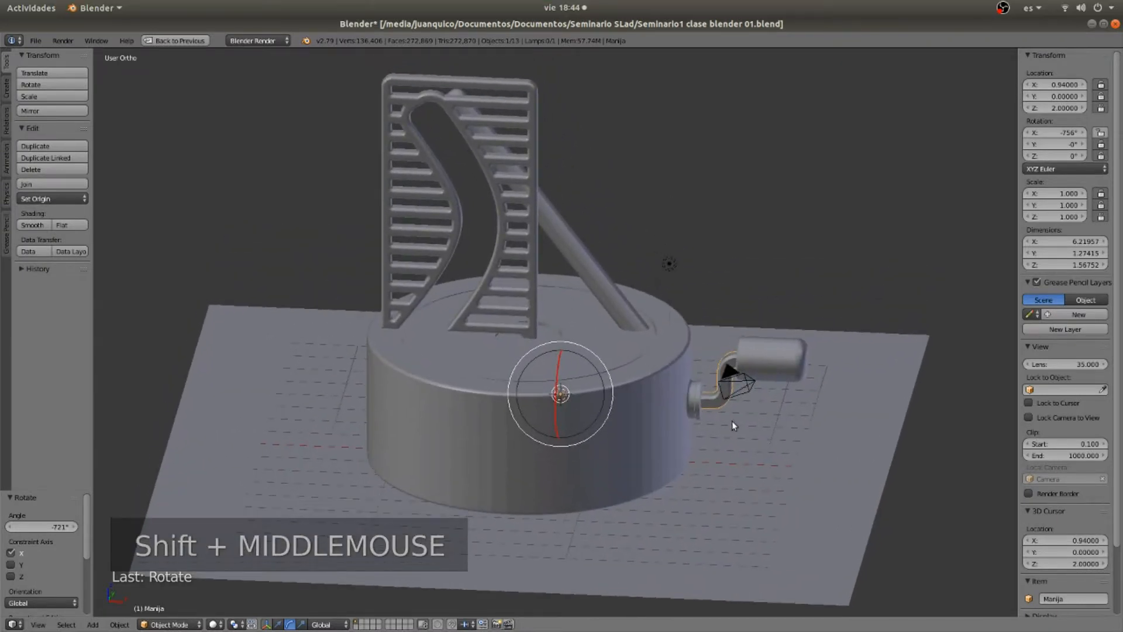
key(r)
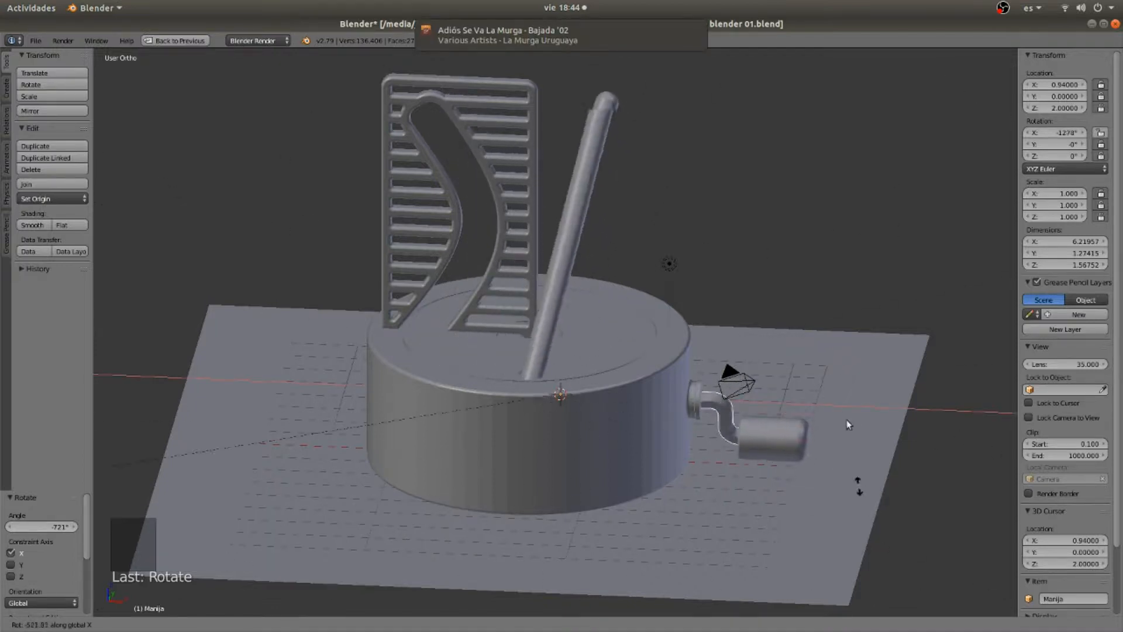
right_click(853, 630)
Try moving the Cuerpo body freely to test that its parented parts travel with it, and cancel the move
right_click(602, 460)
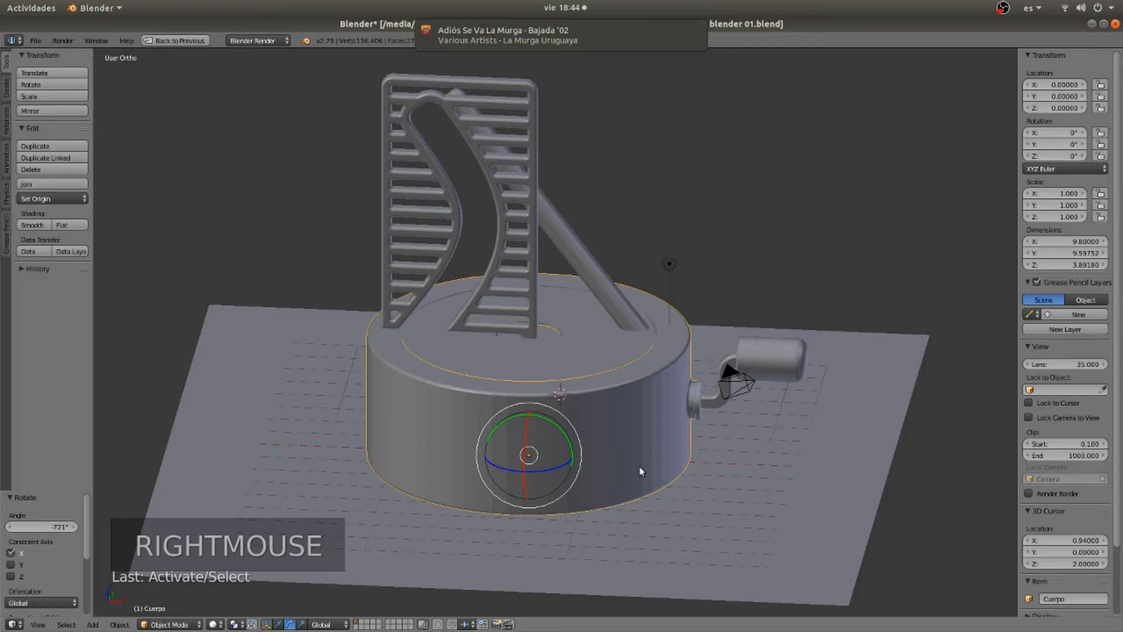
key(g)
key(g)
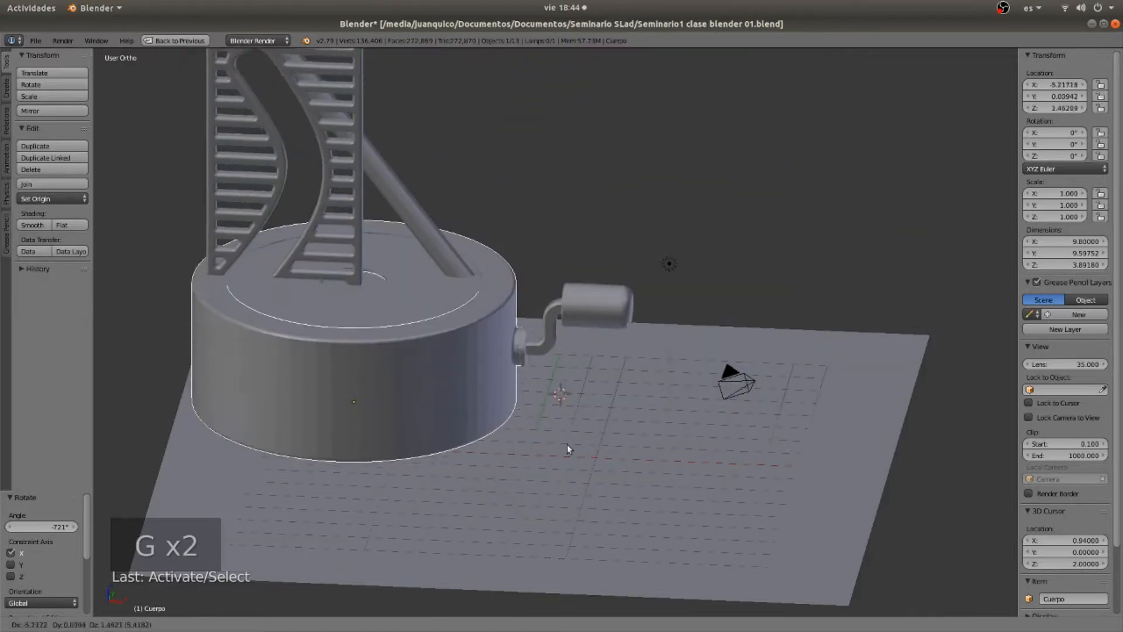
right_click(567, 444)
scroll(696, 394, down, 3)
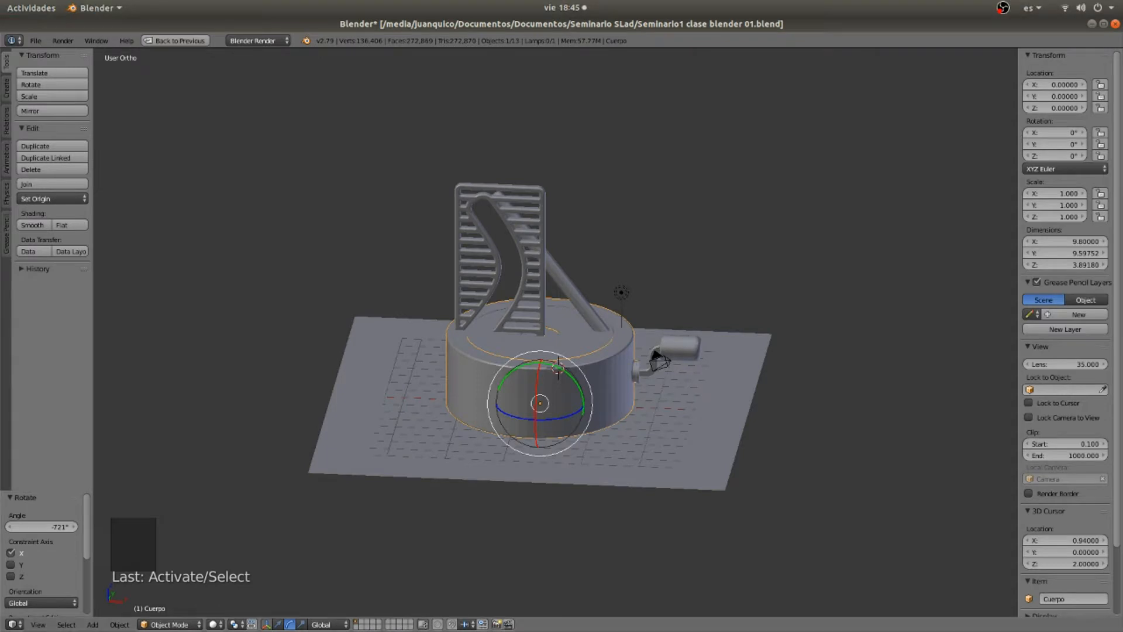
Test the handle-driven disc again by rotating the Manija handle around global X, cancelling the rotation
key(r)
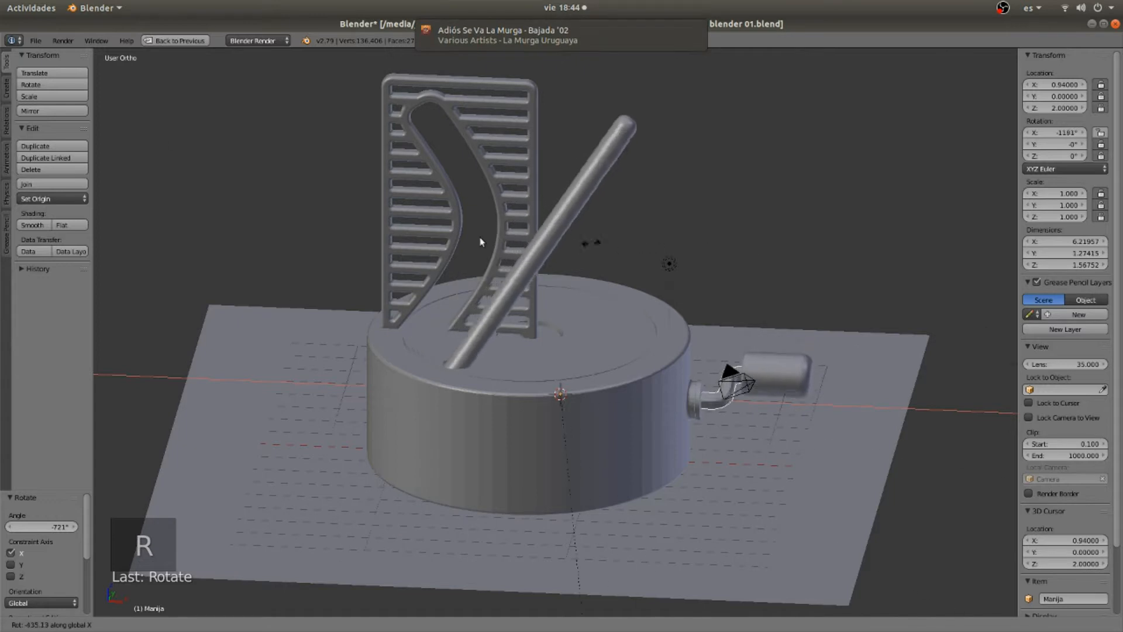
right_click(762, 630)
Repeat the hierarchy test by moving the Cuerpo body above the base plane, and cancel the move
right_click(607, 457)
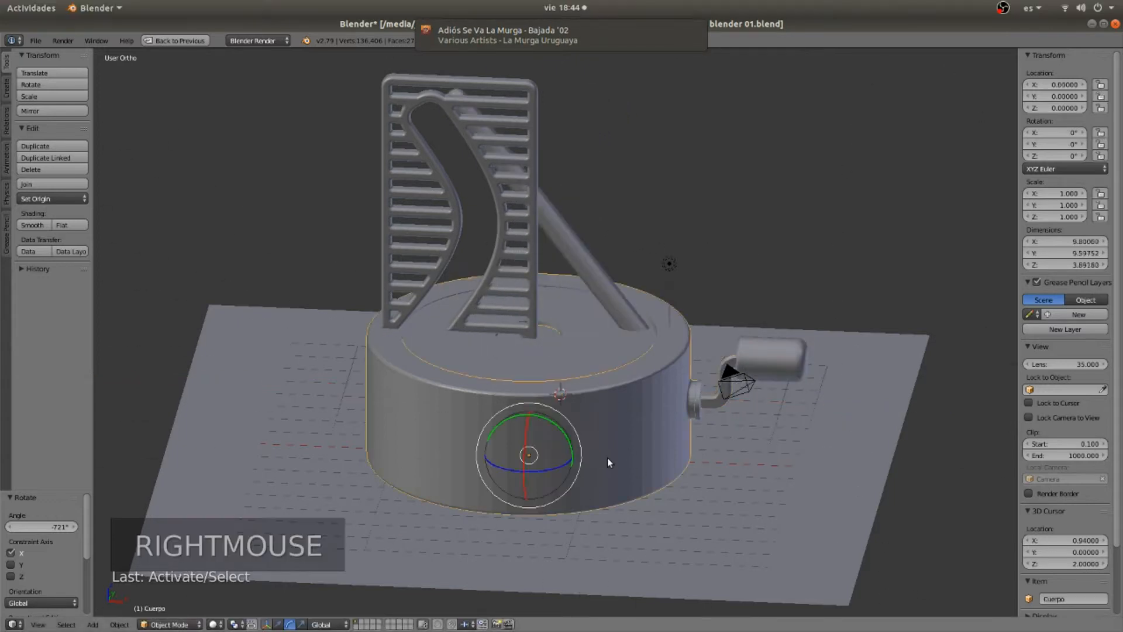
key(g)
key(g)
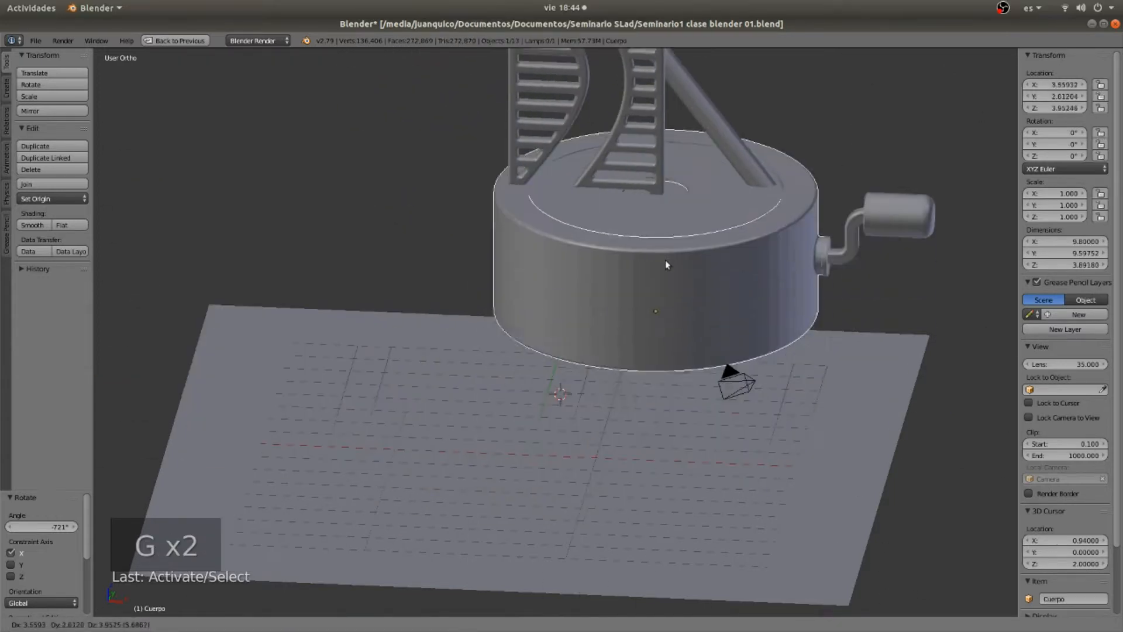
right_click(686, 394)
scroll(685, 394, down, 3)
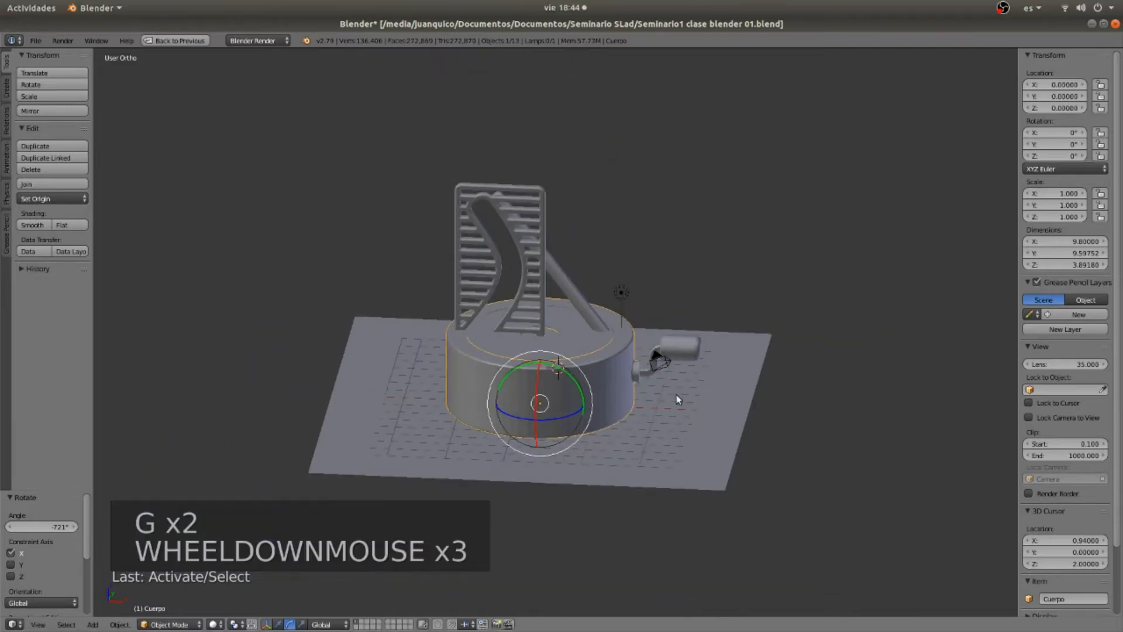